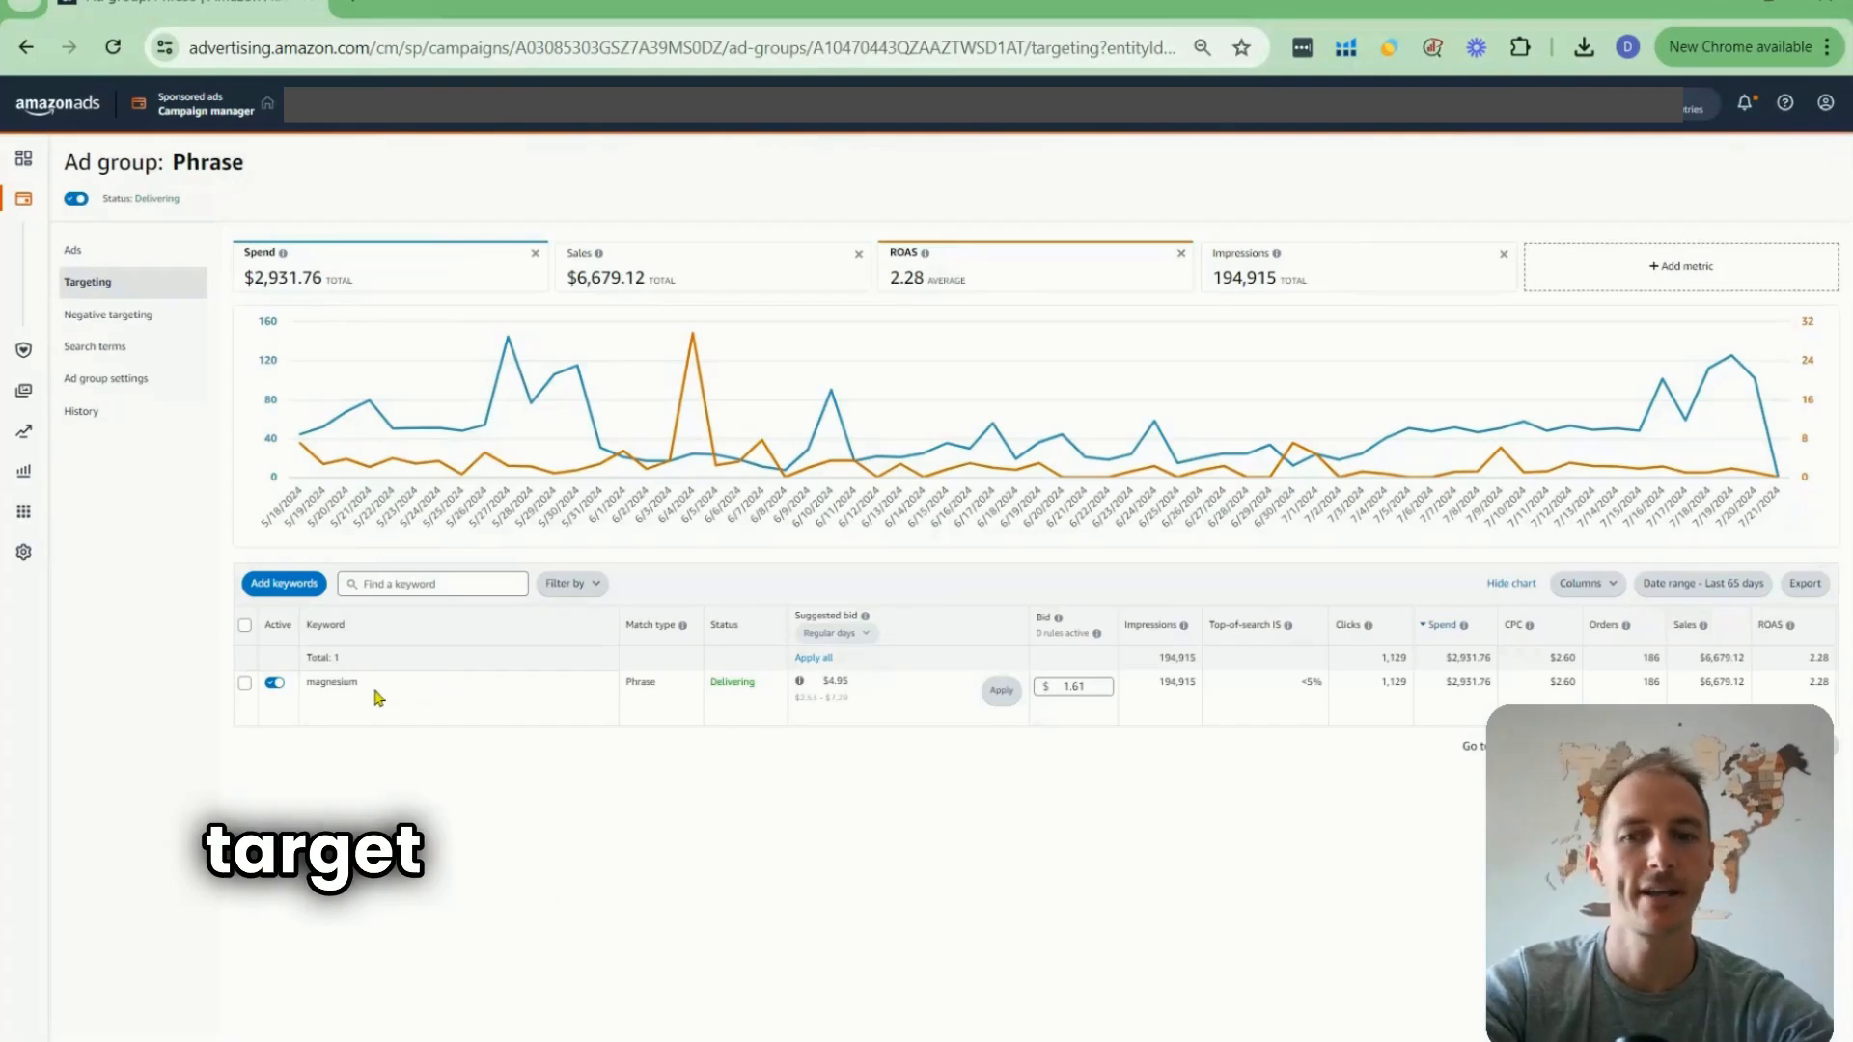
Review the customer search terms triggered by the magnesium phrase-match keyword in the Phrase ad group
double_click(336, 682)
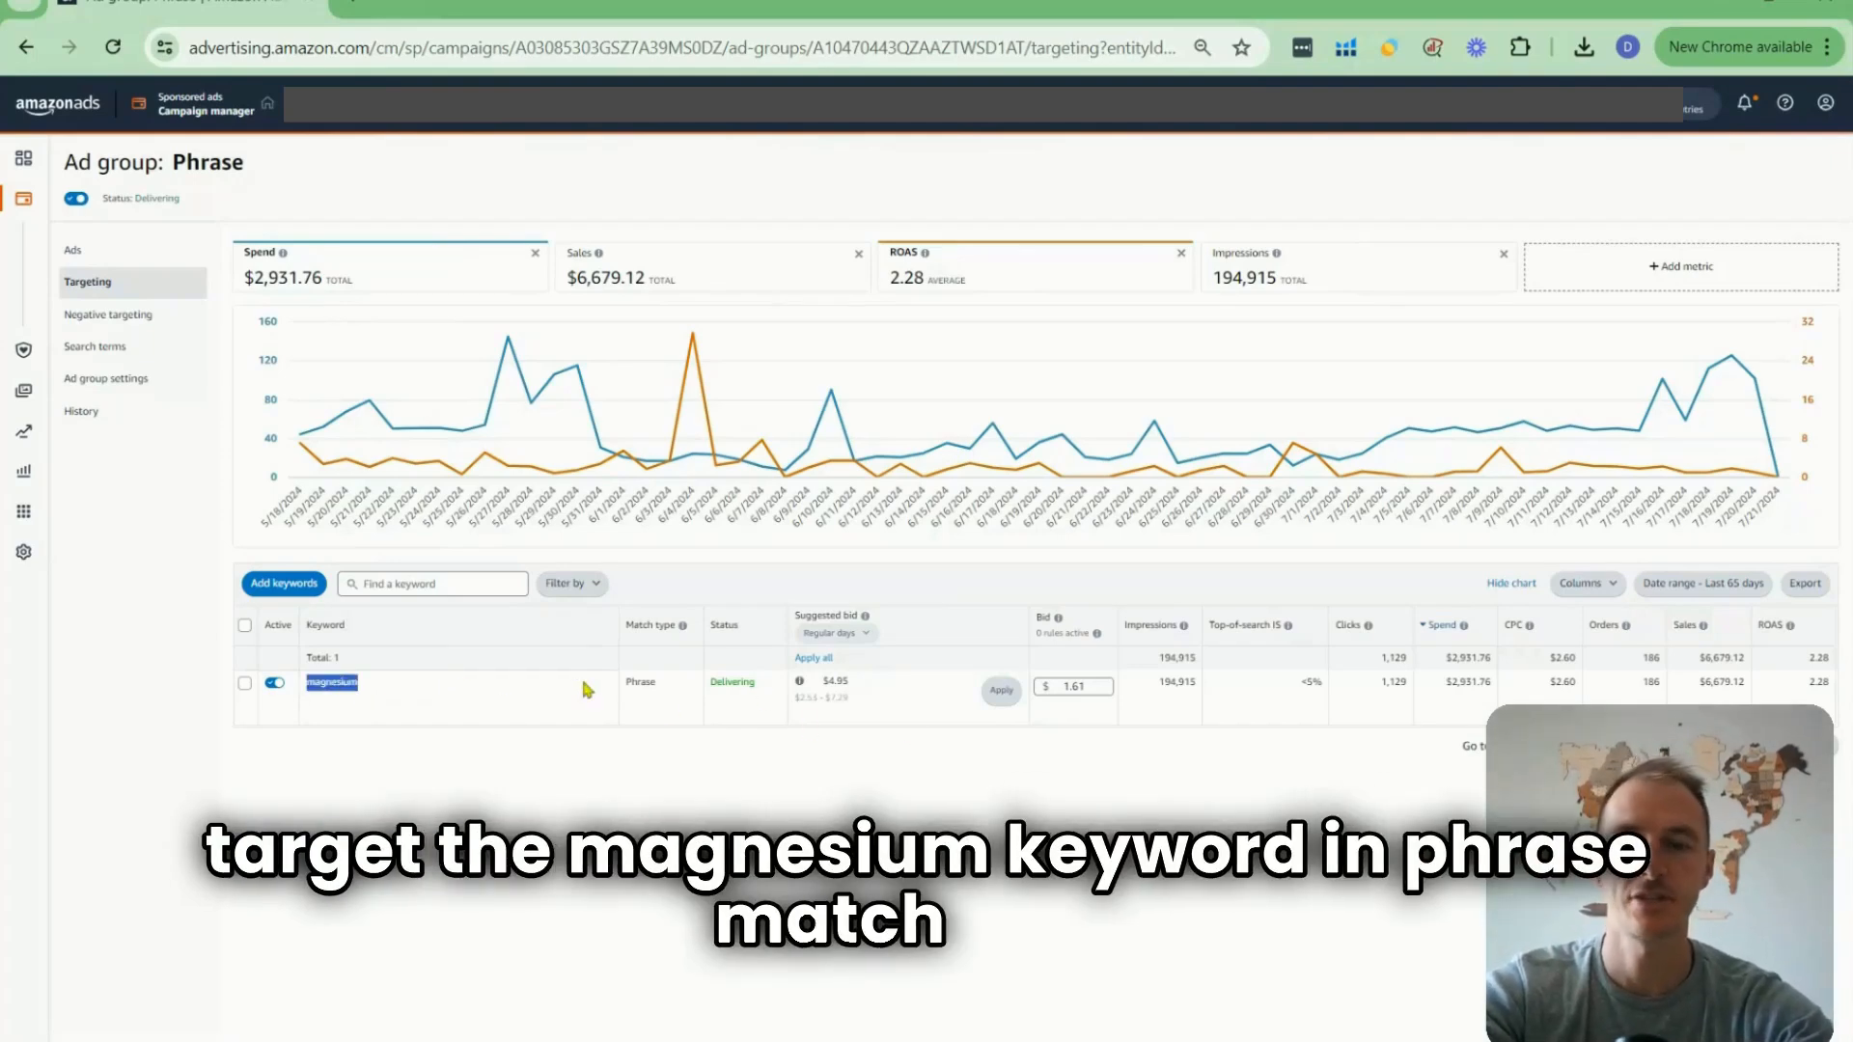
left_click(164, 349)
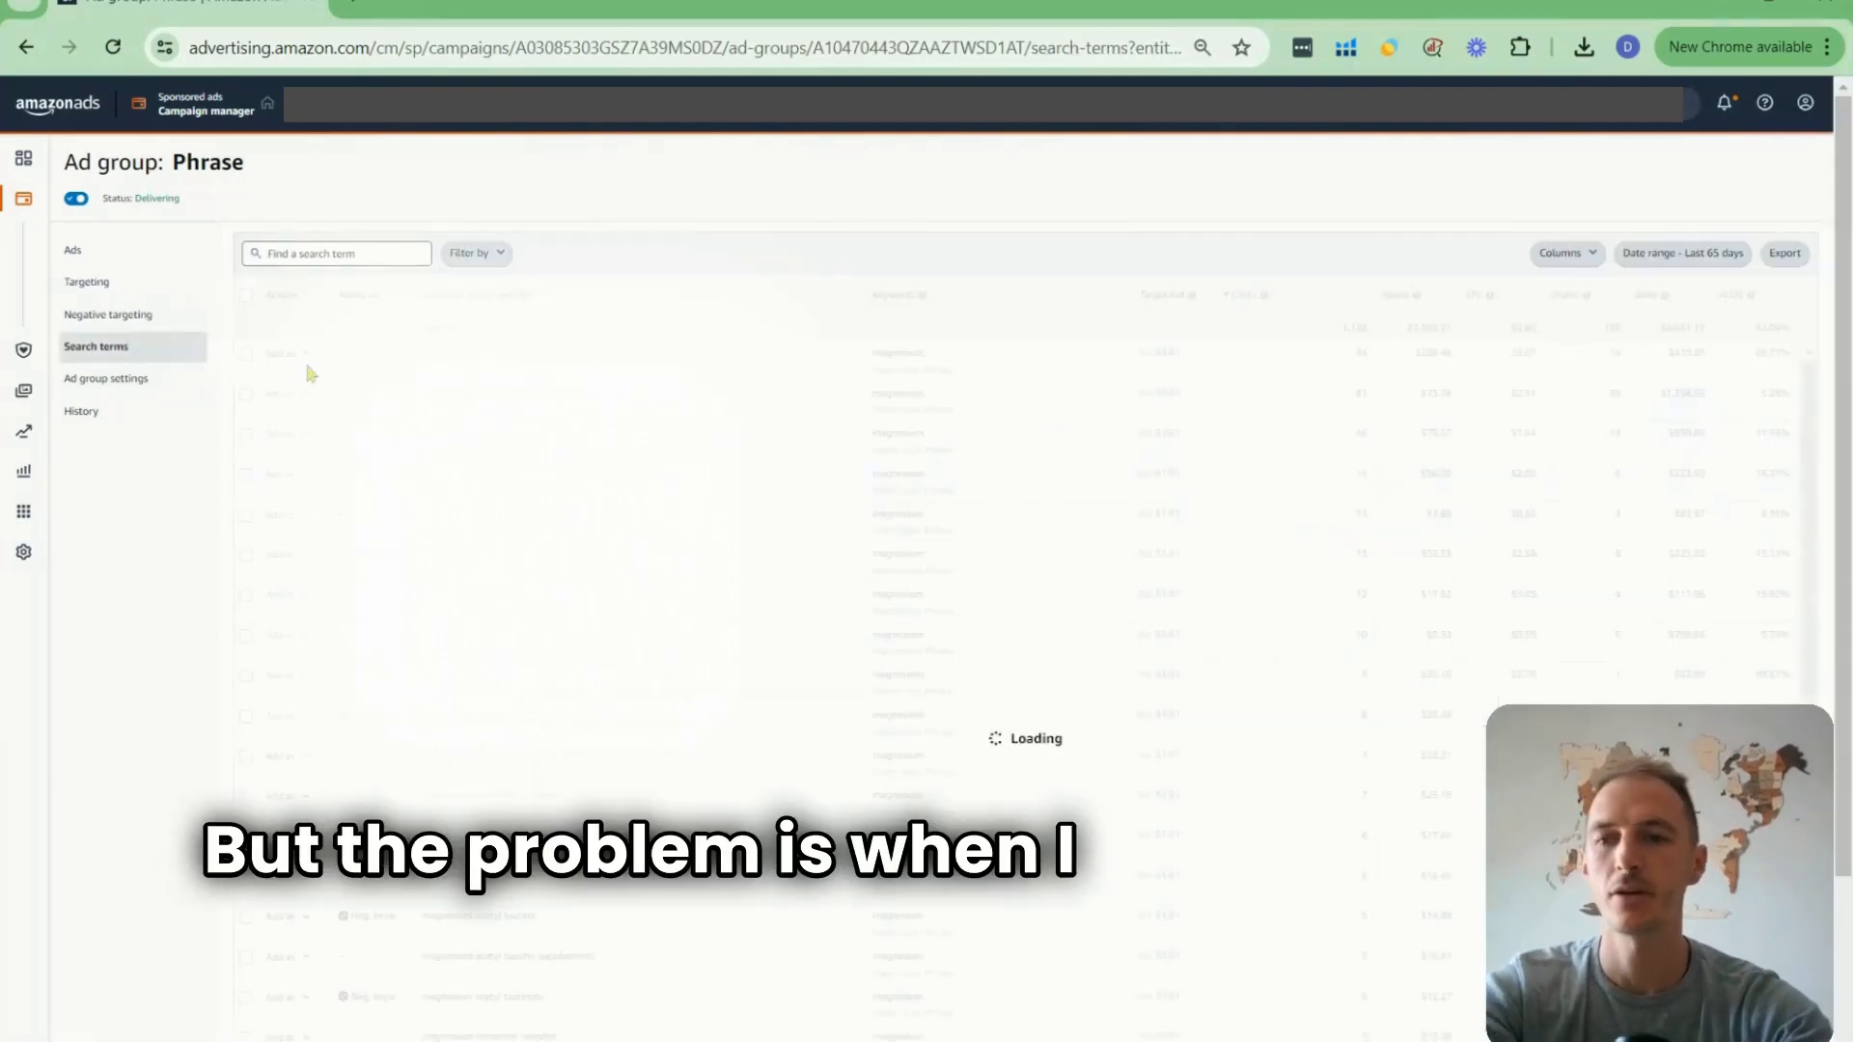
double_click(448, 330)
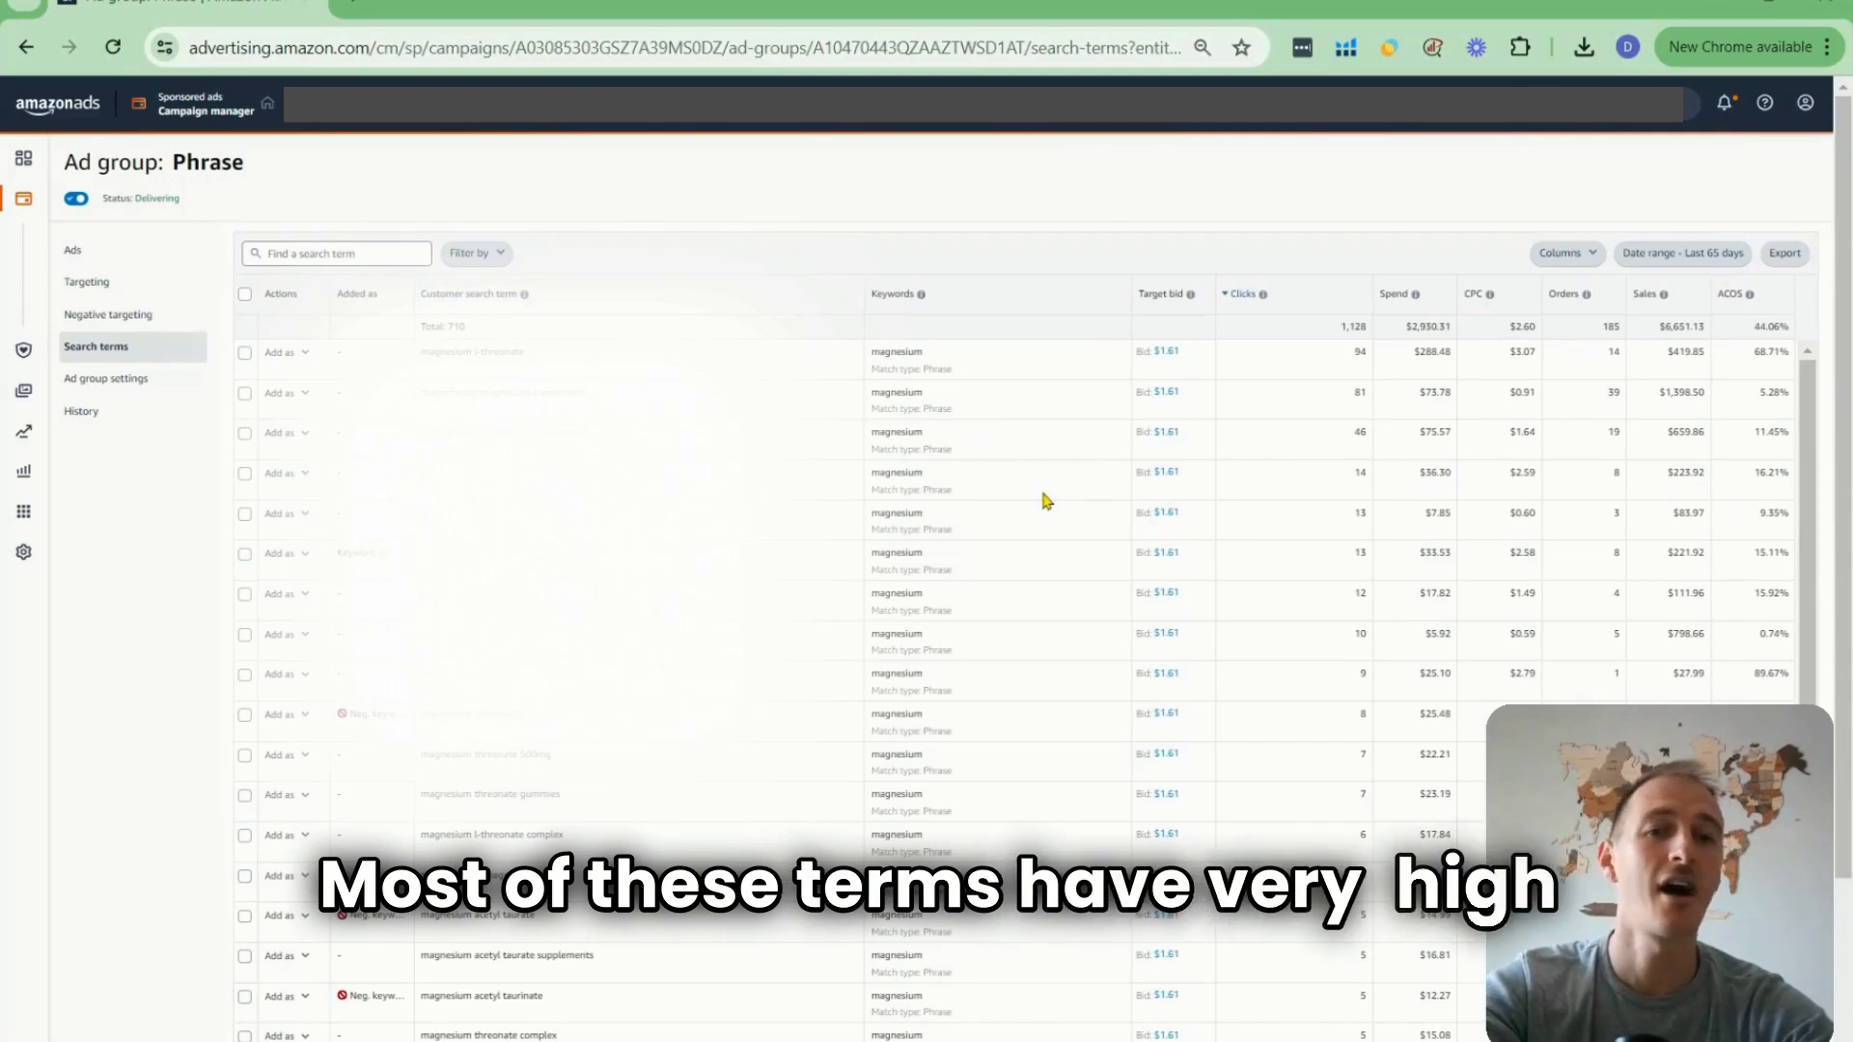
scroll(1026, 550, "down", 15)
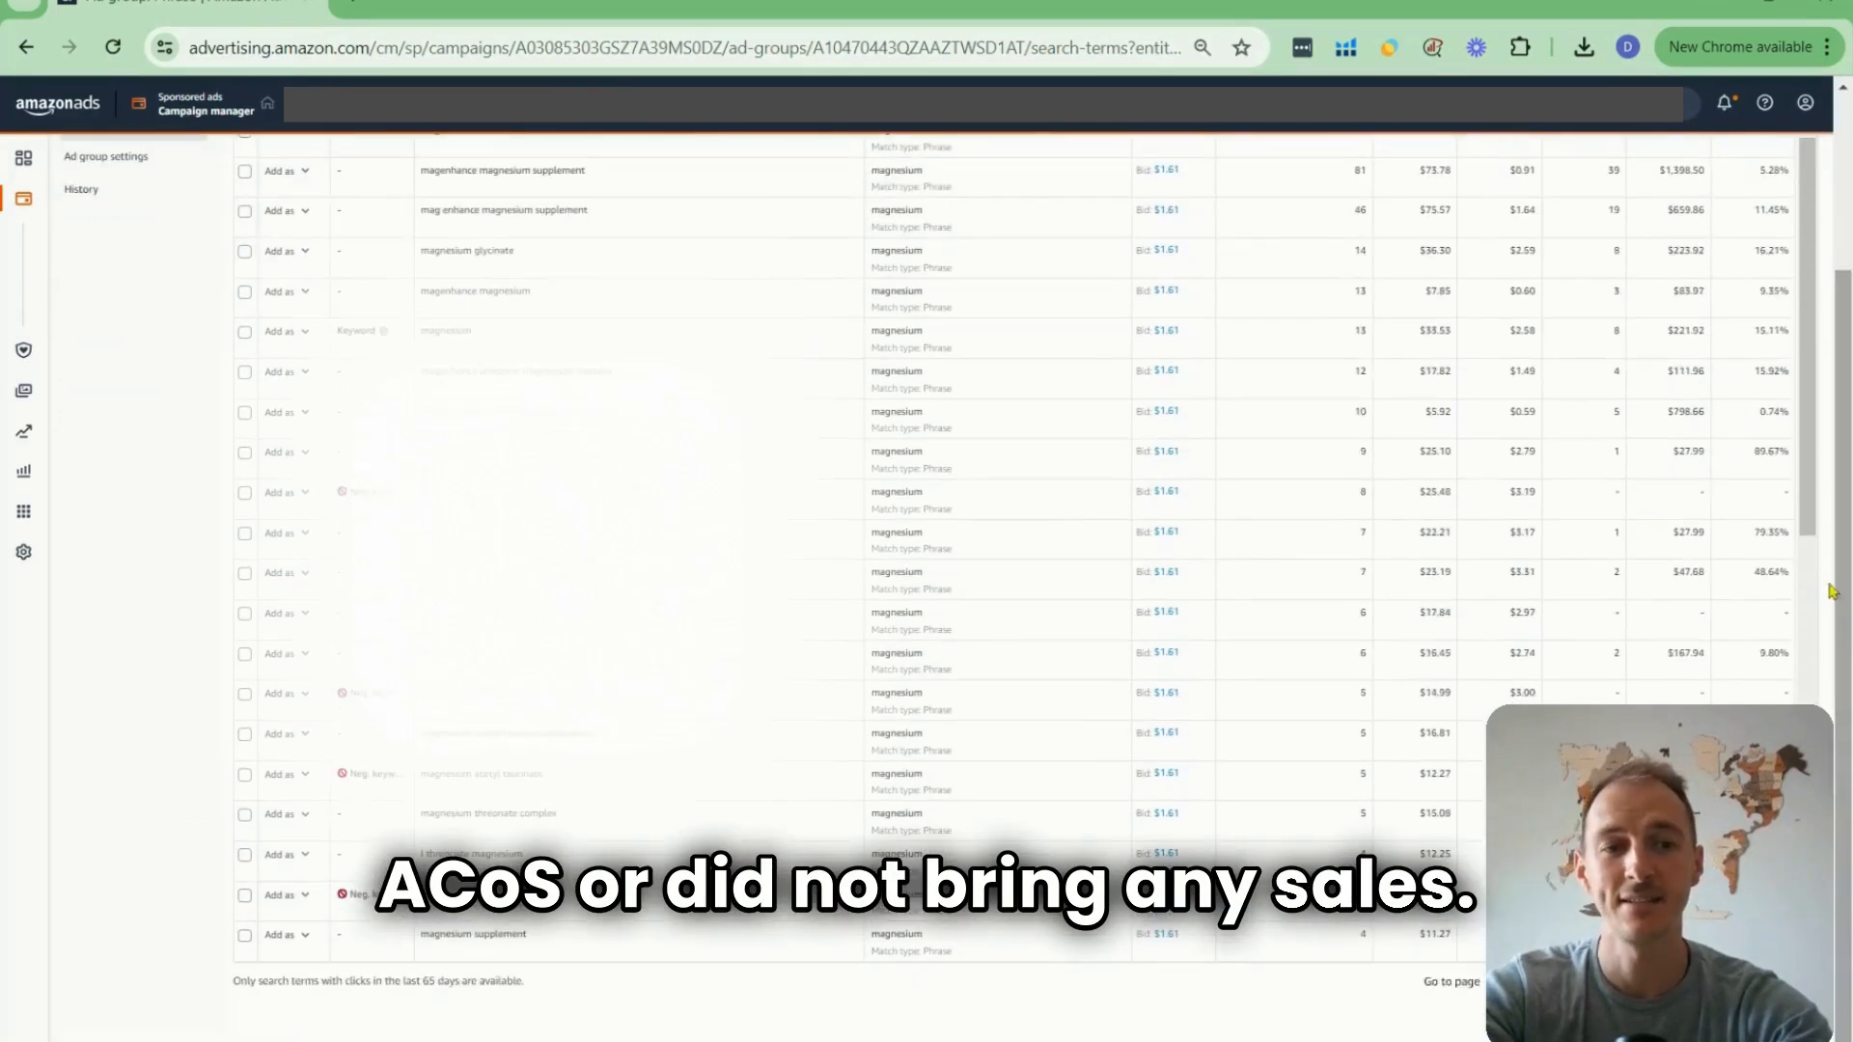
scroll(1848, 862, "up", 15)
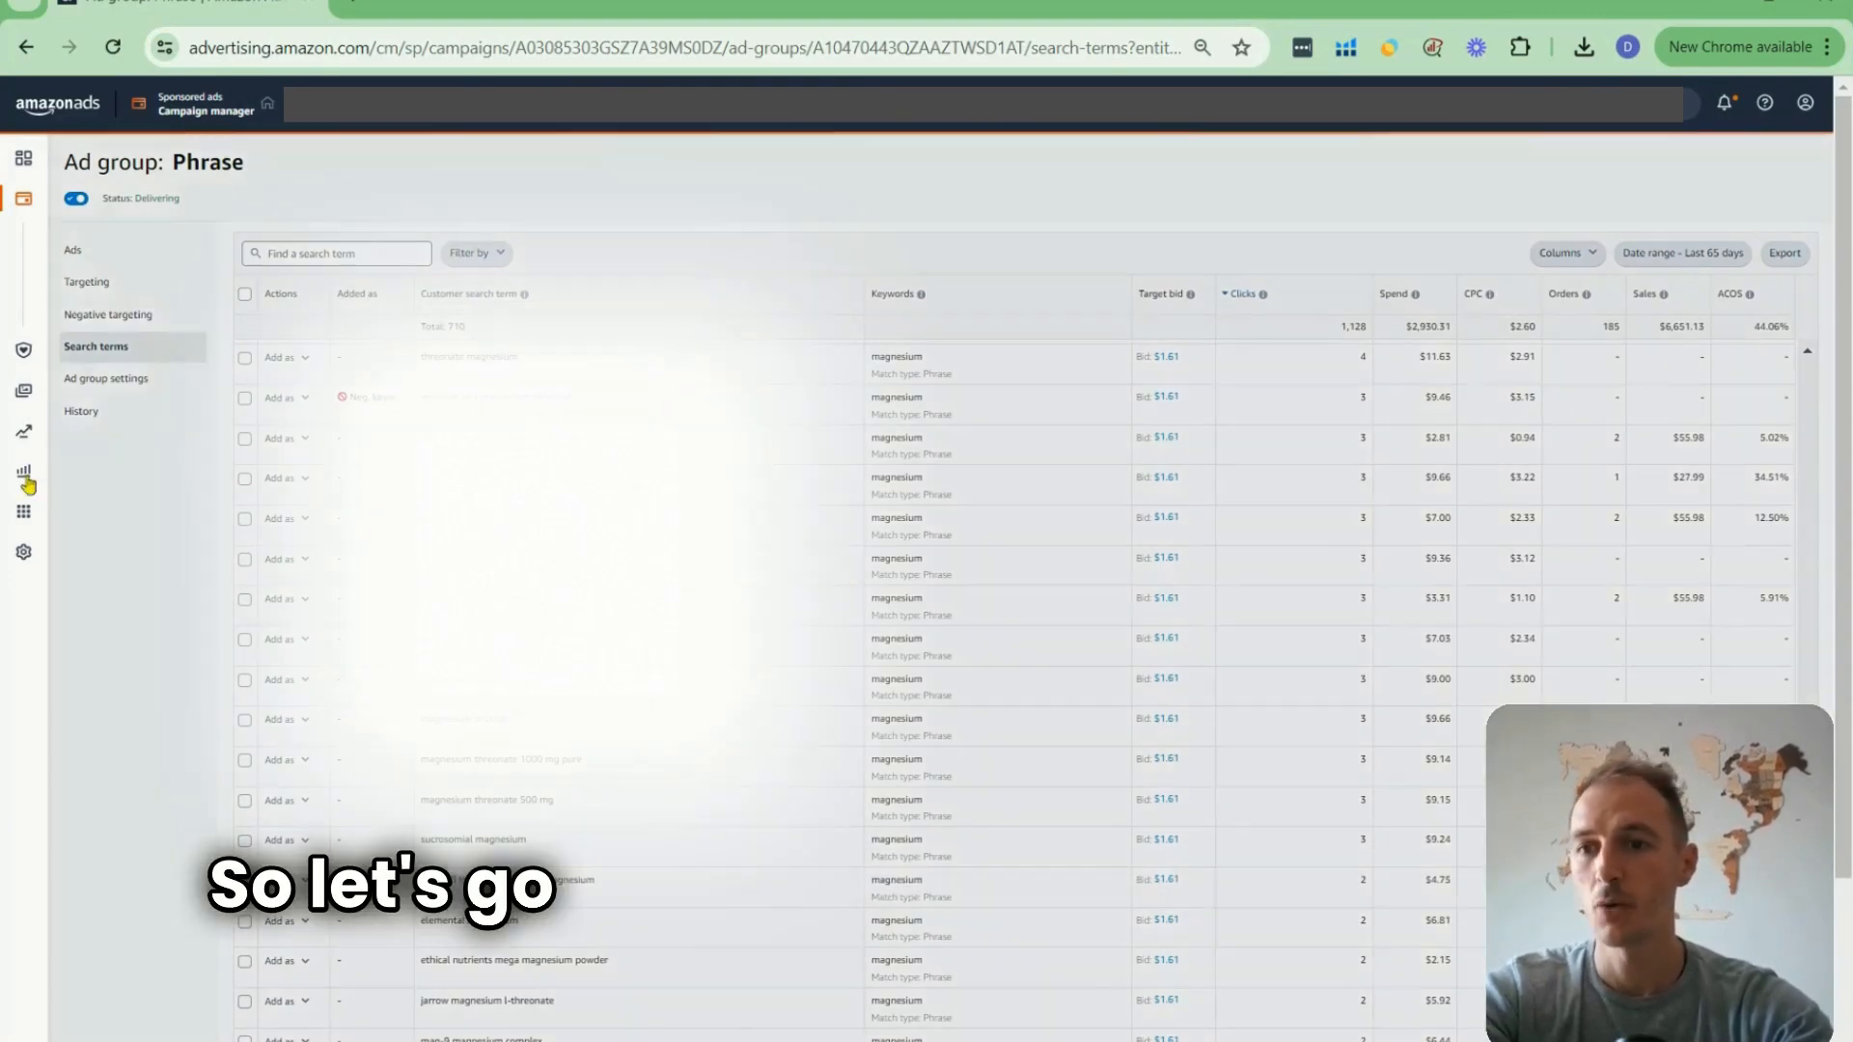
Open the sponsored ads reports under measurement and reporting and start a new report
left_click(107, 473)
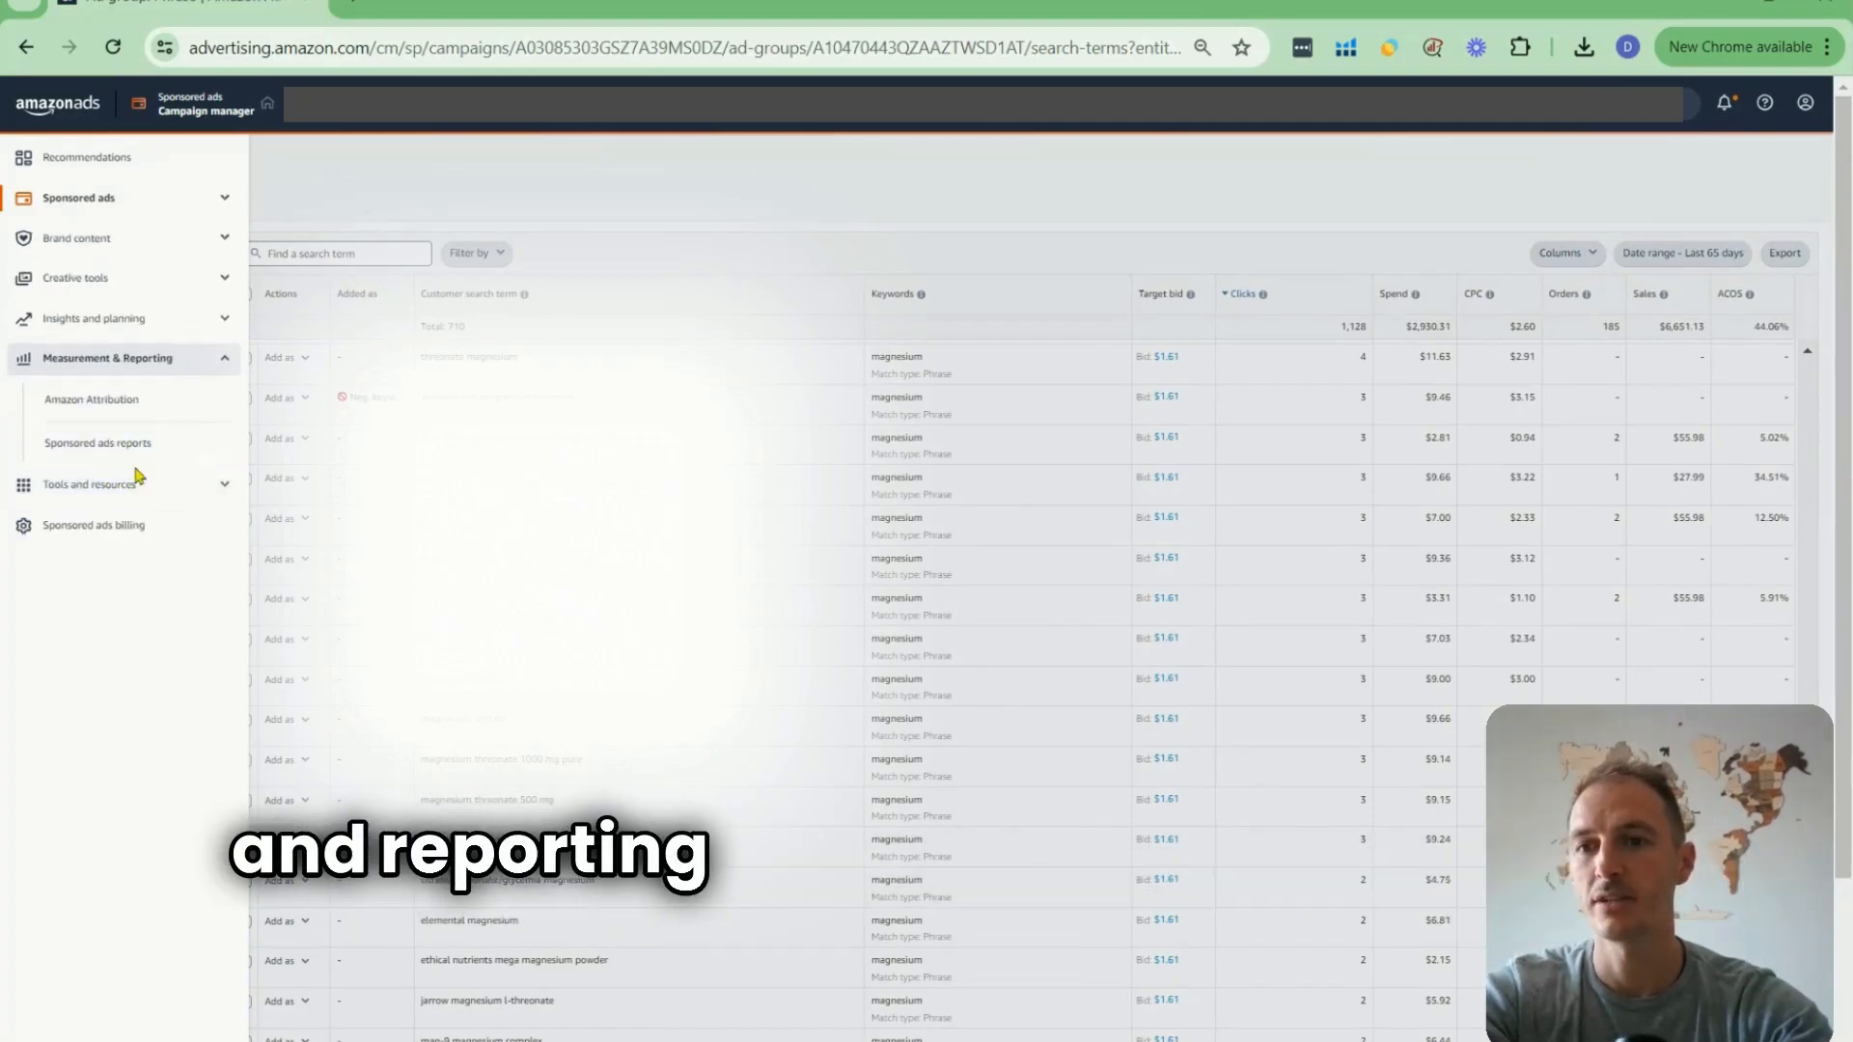
left_click(134, 456)
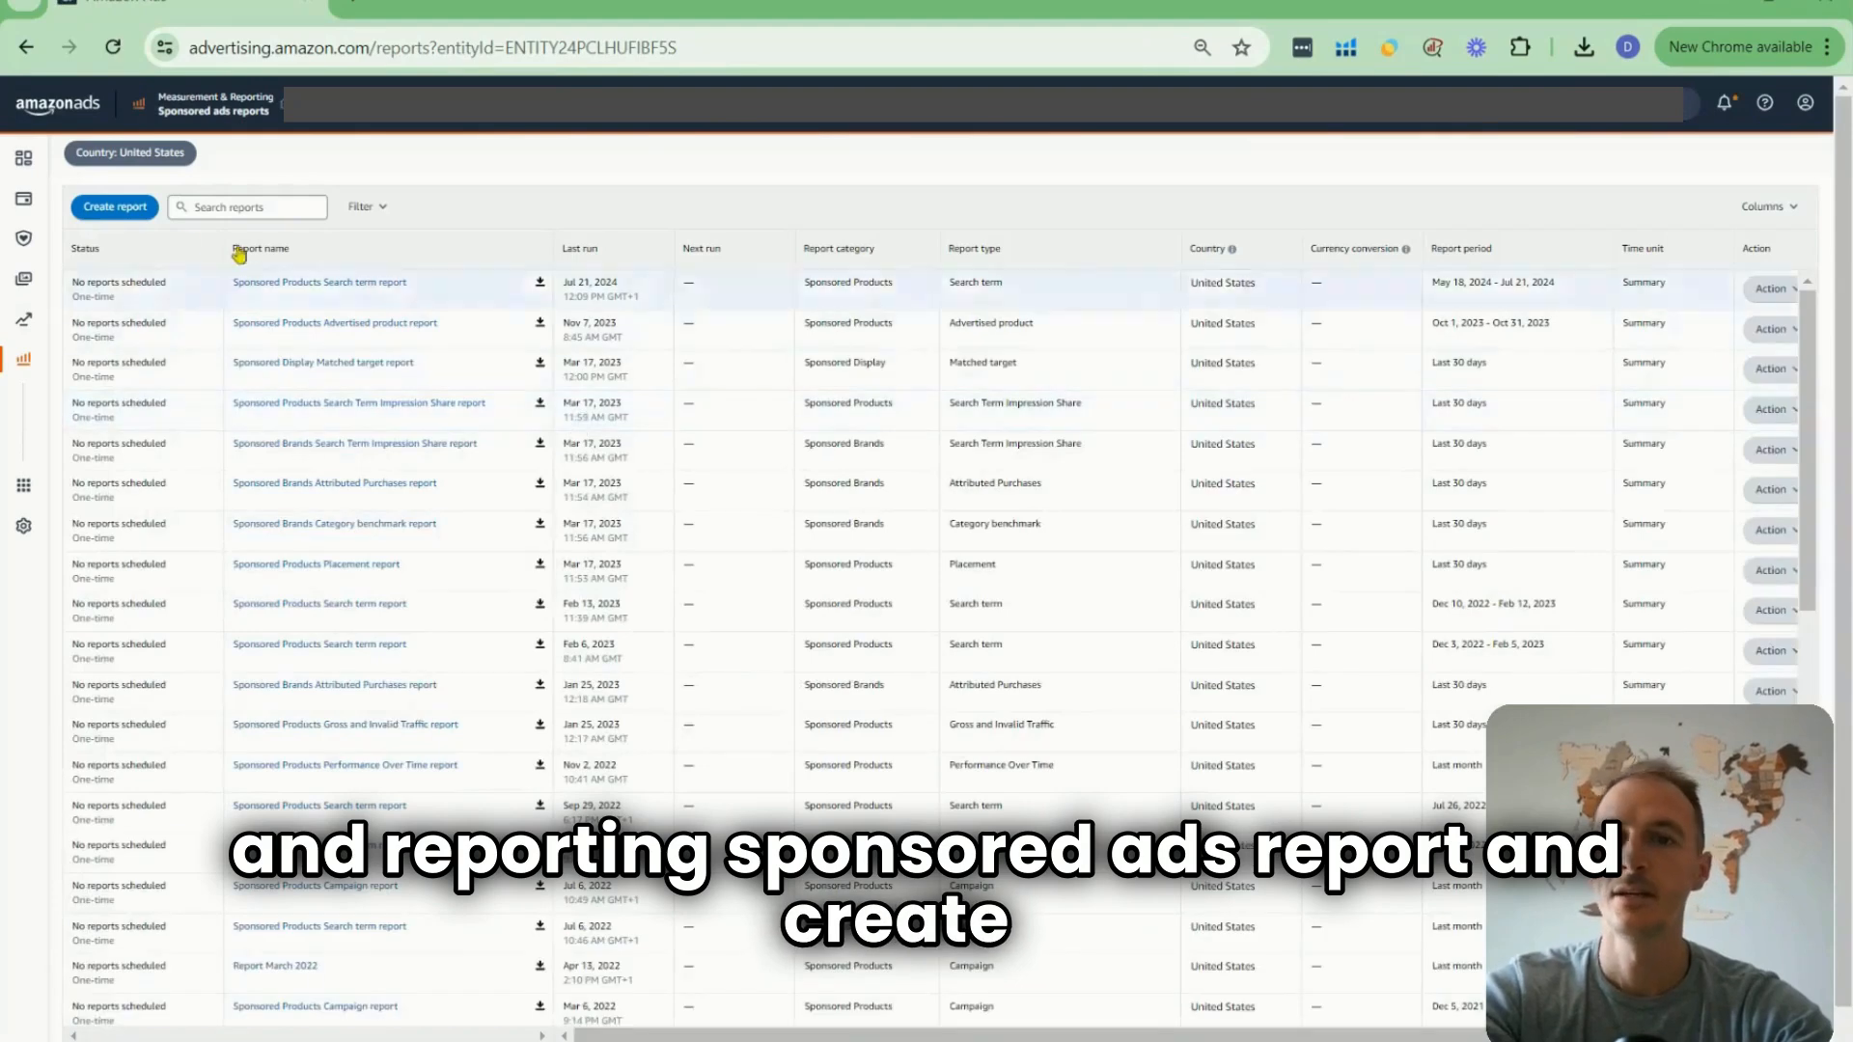
left_click(128, 211)
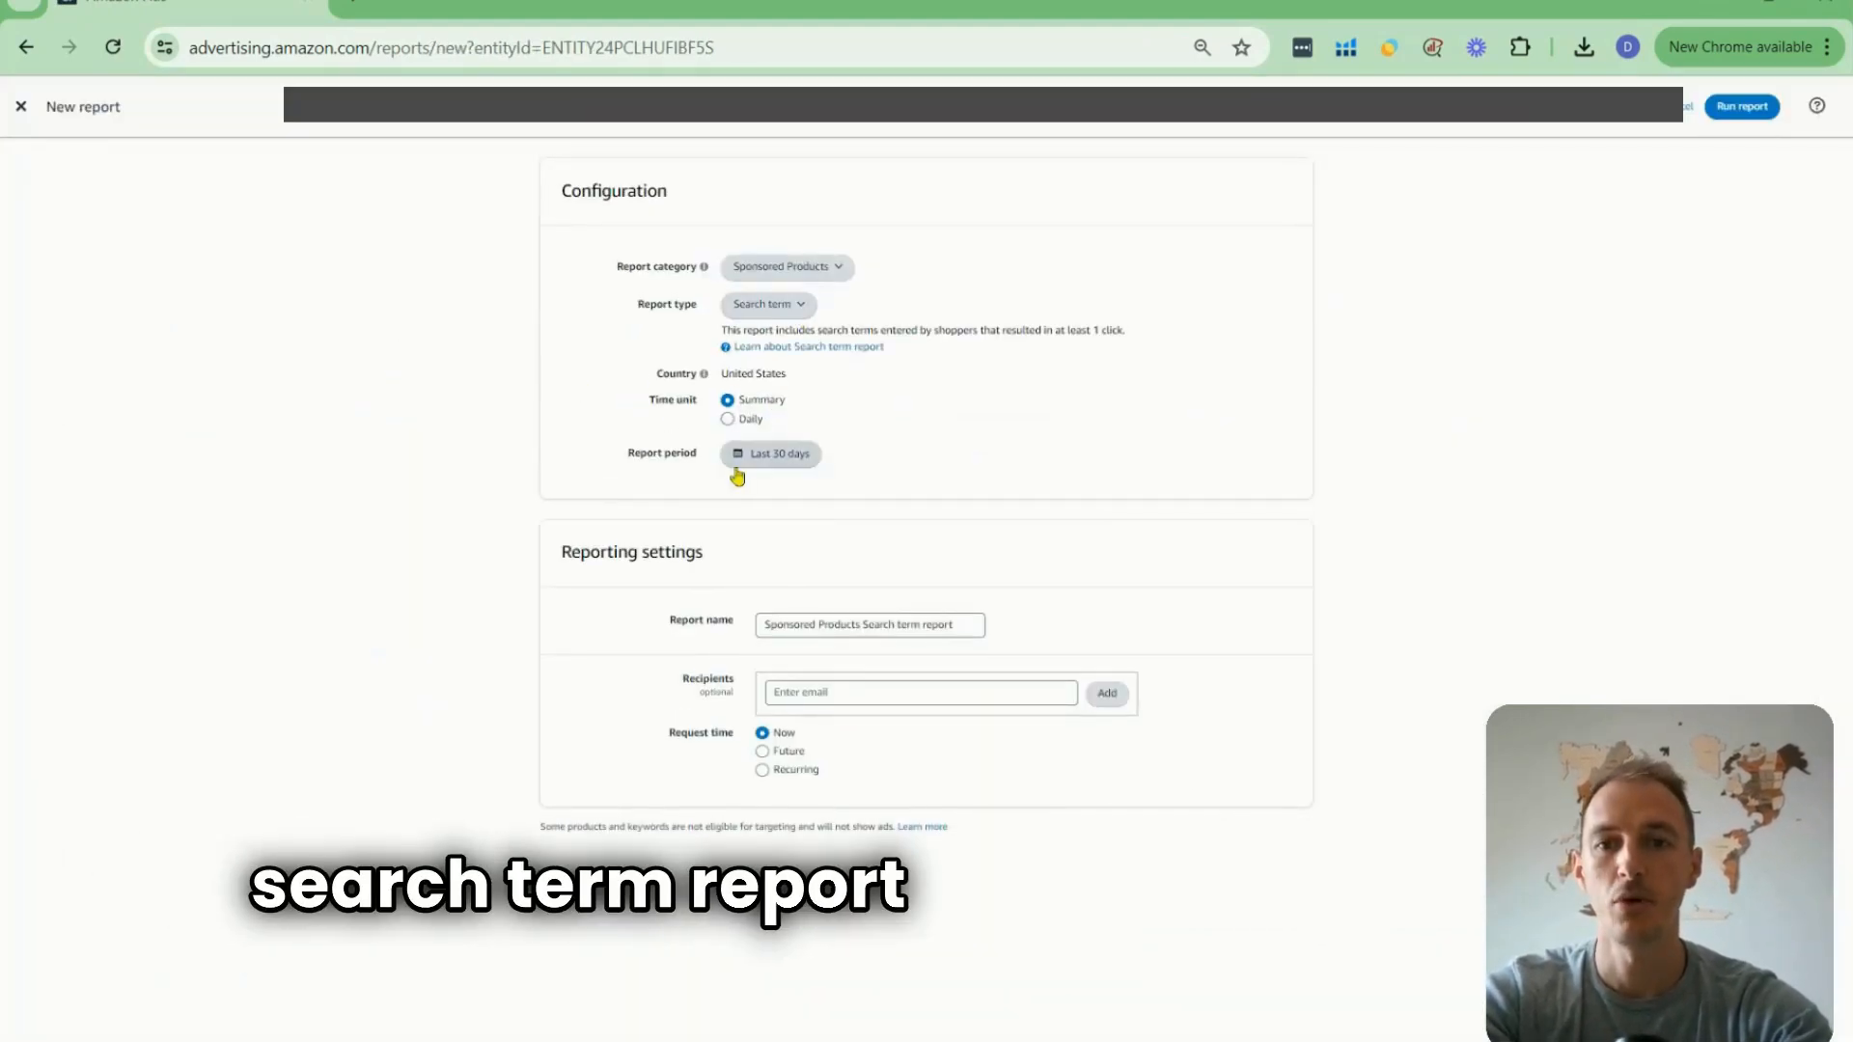
Set the search term report's period to May 18, 2024 - July 21, 2024 and run the report
left_click(757, 467)
left_click(943, 497)
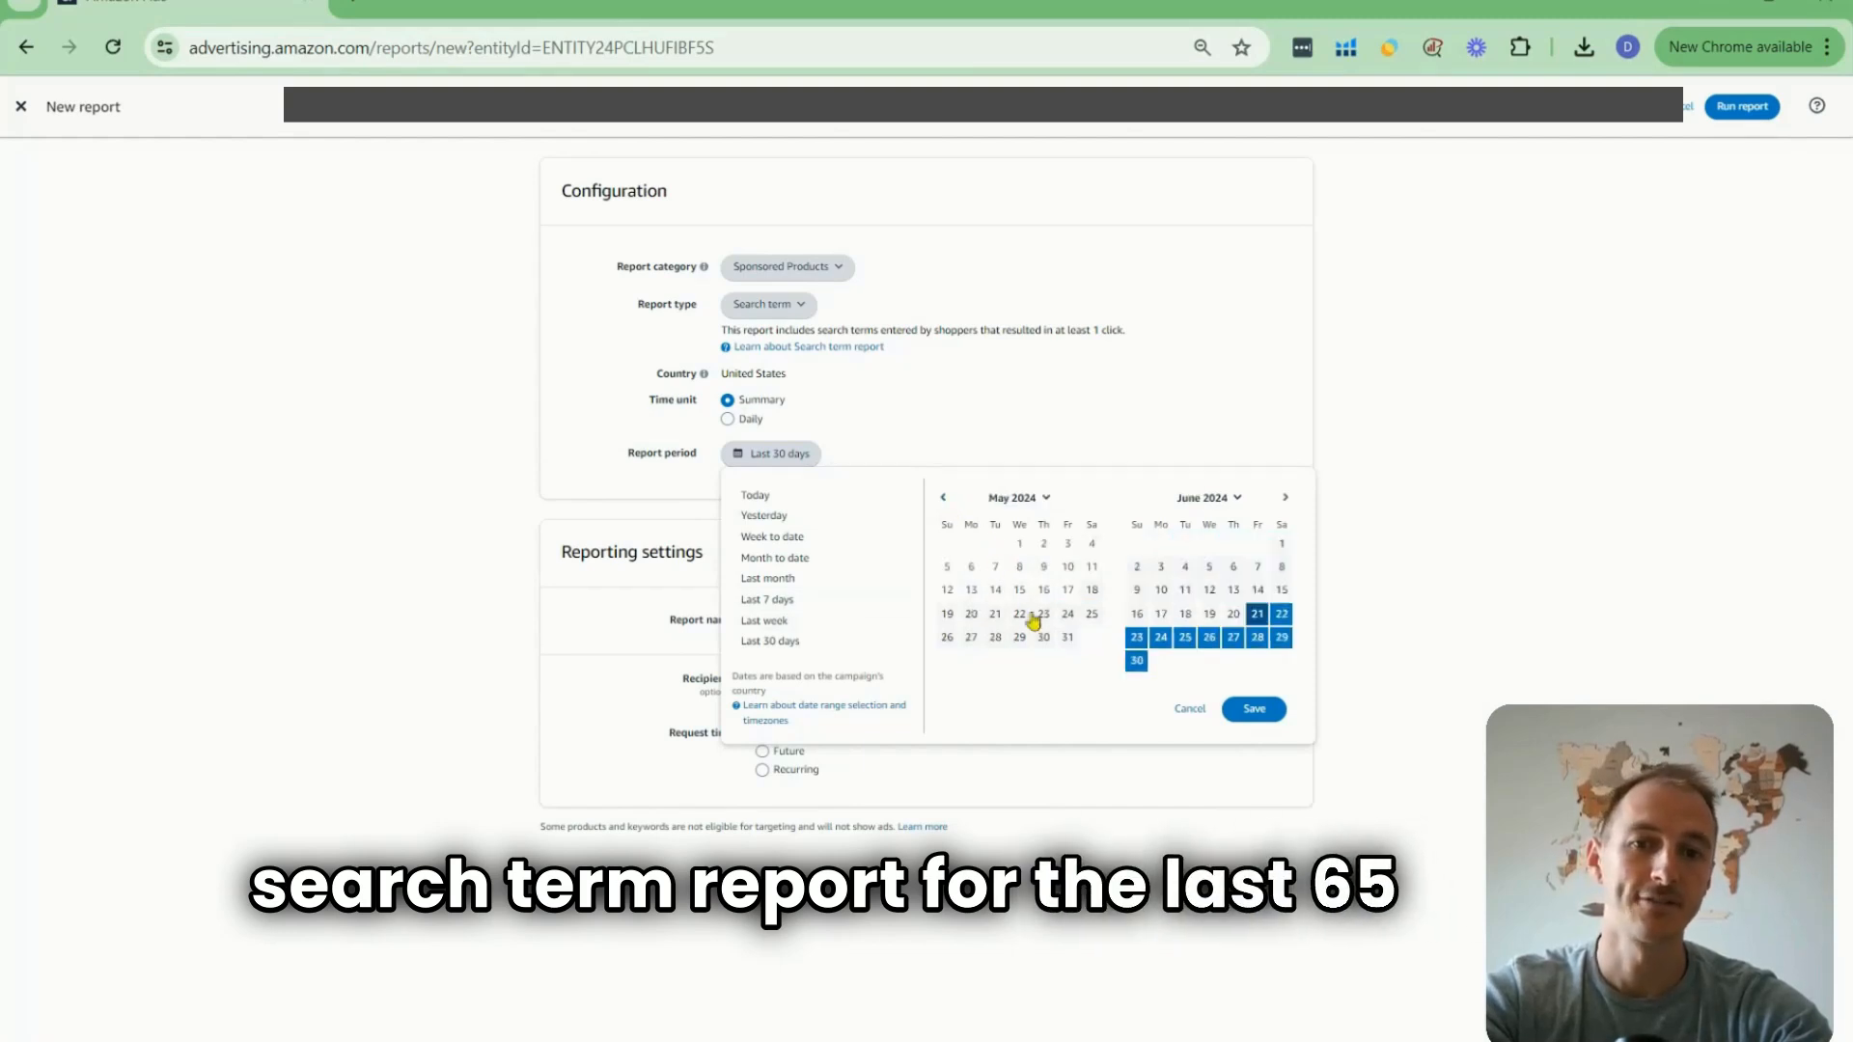
left_click(1281, 542)
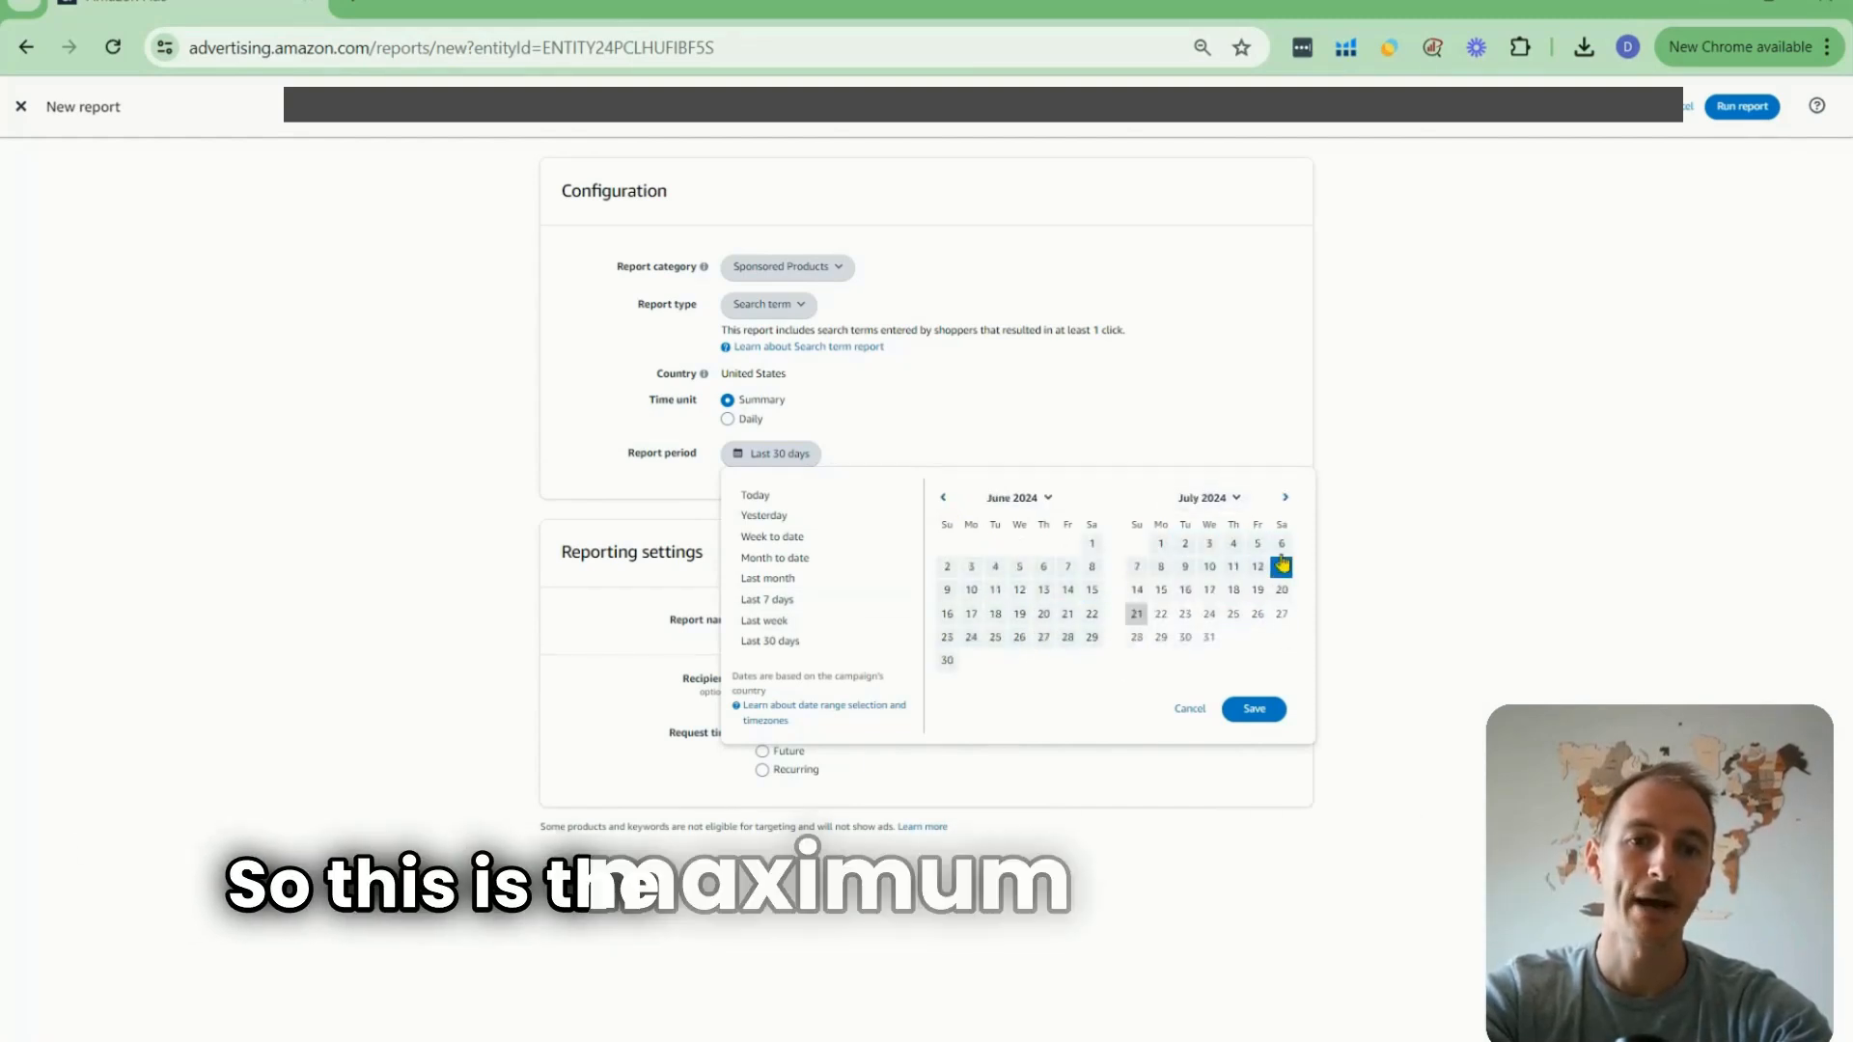
left_click(1136, 590)
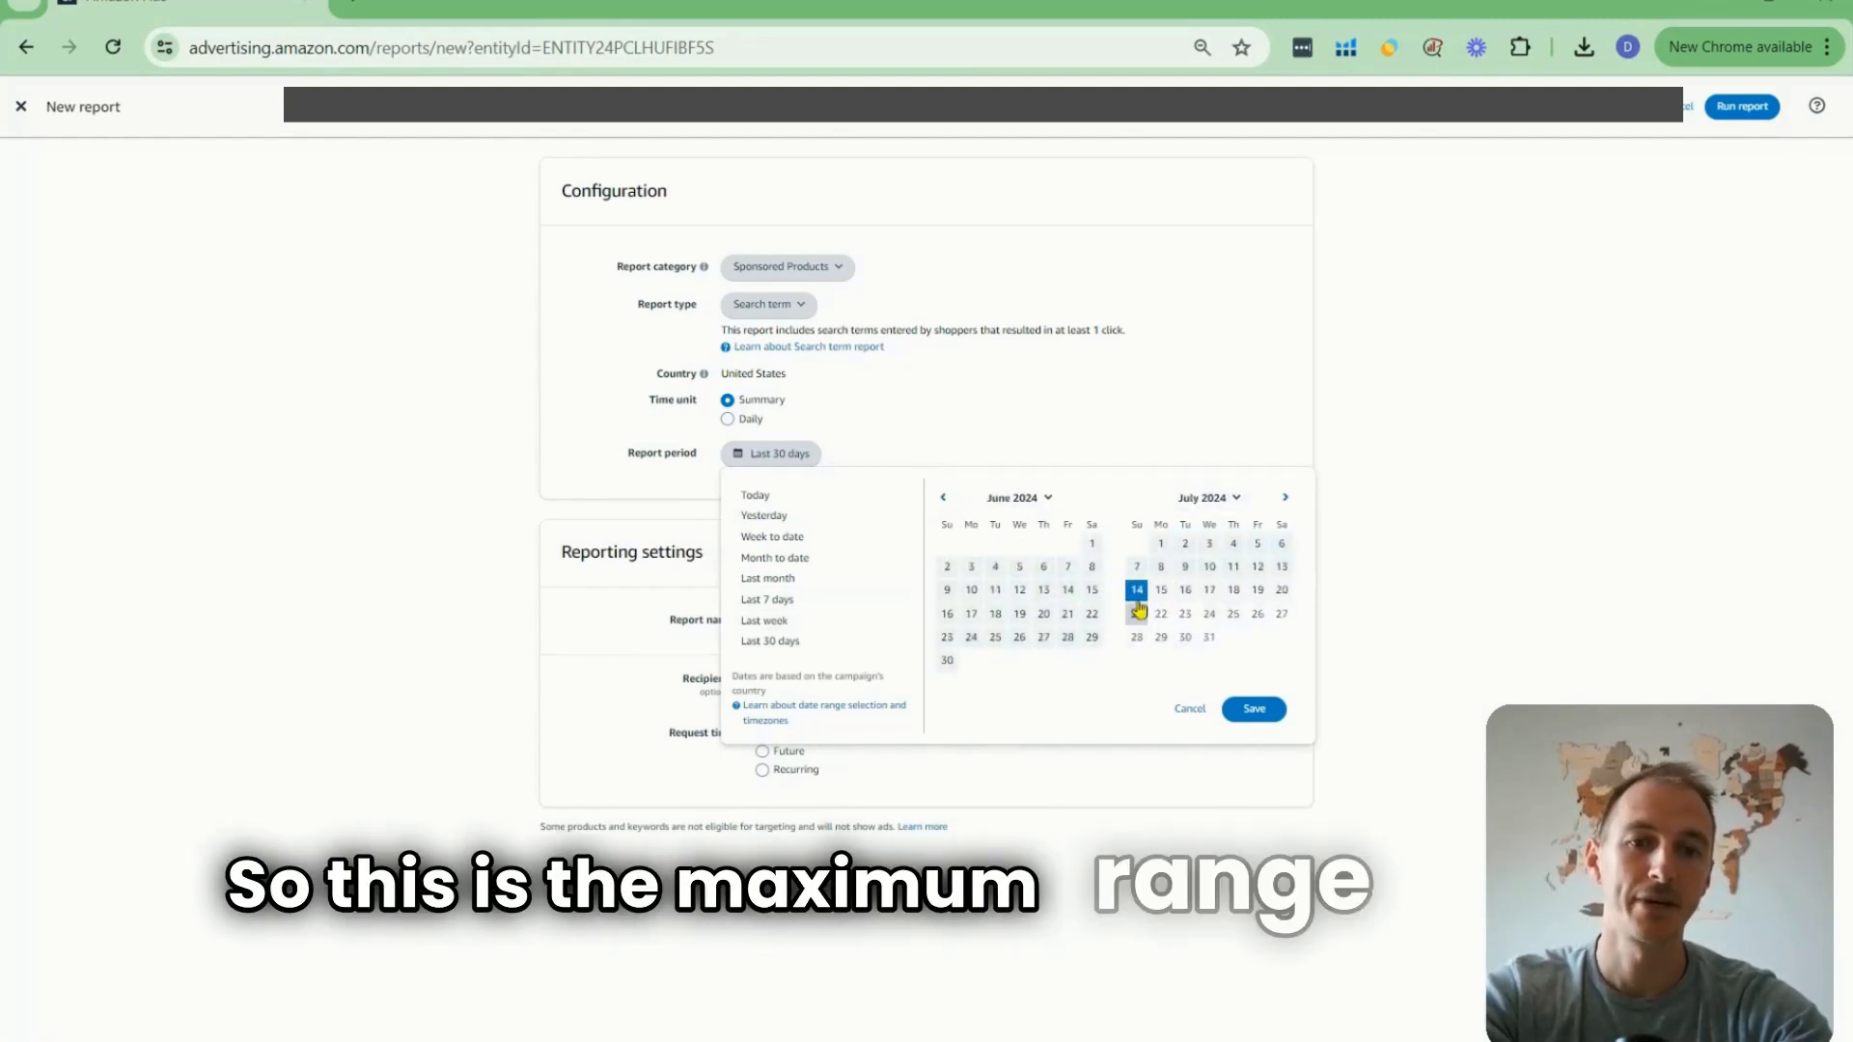
left_click(943, 497)
left_click(1089, 592)
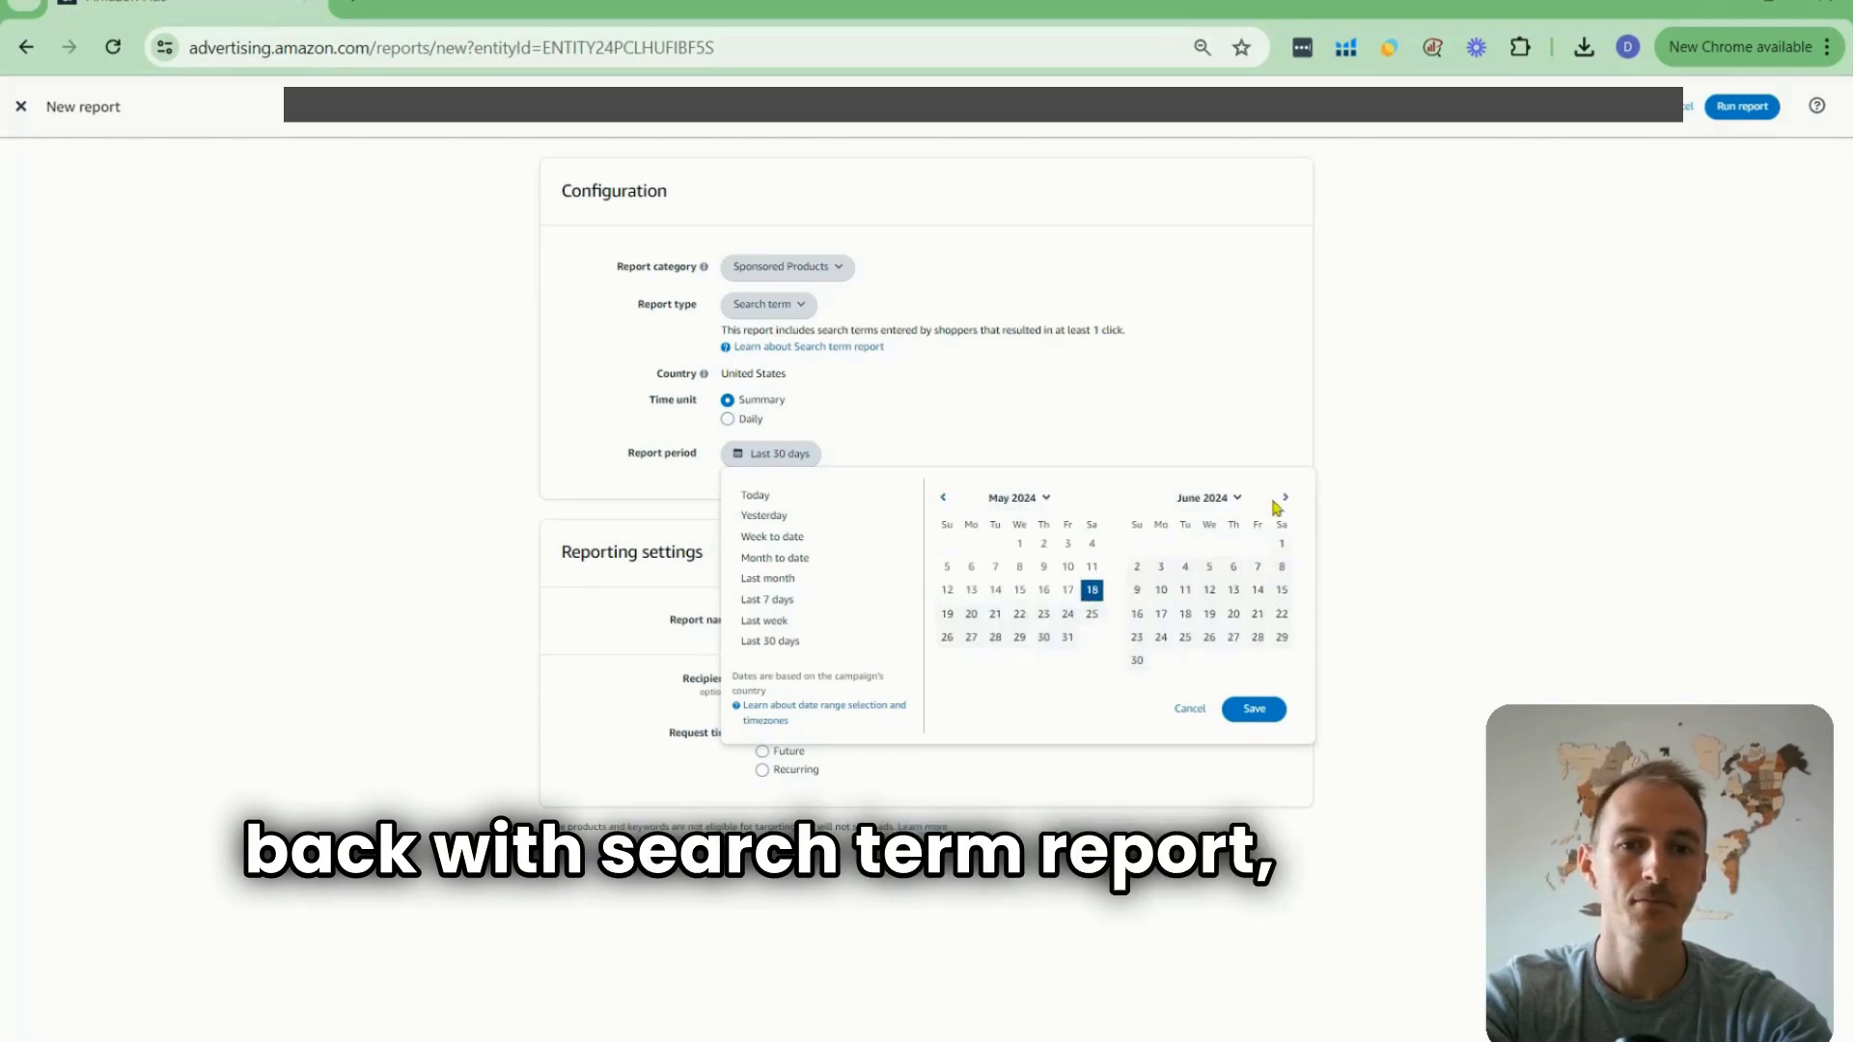
left_click(1136, 615)
left_click(1254, 708)
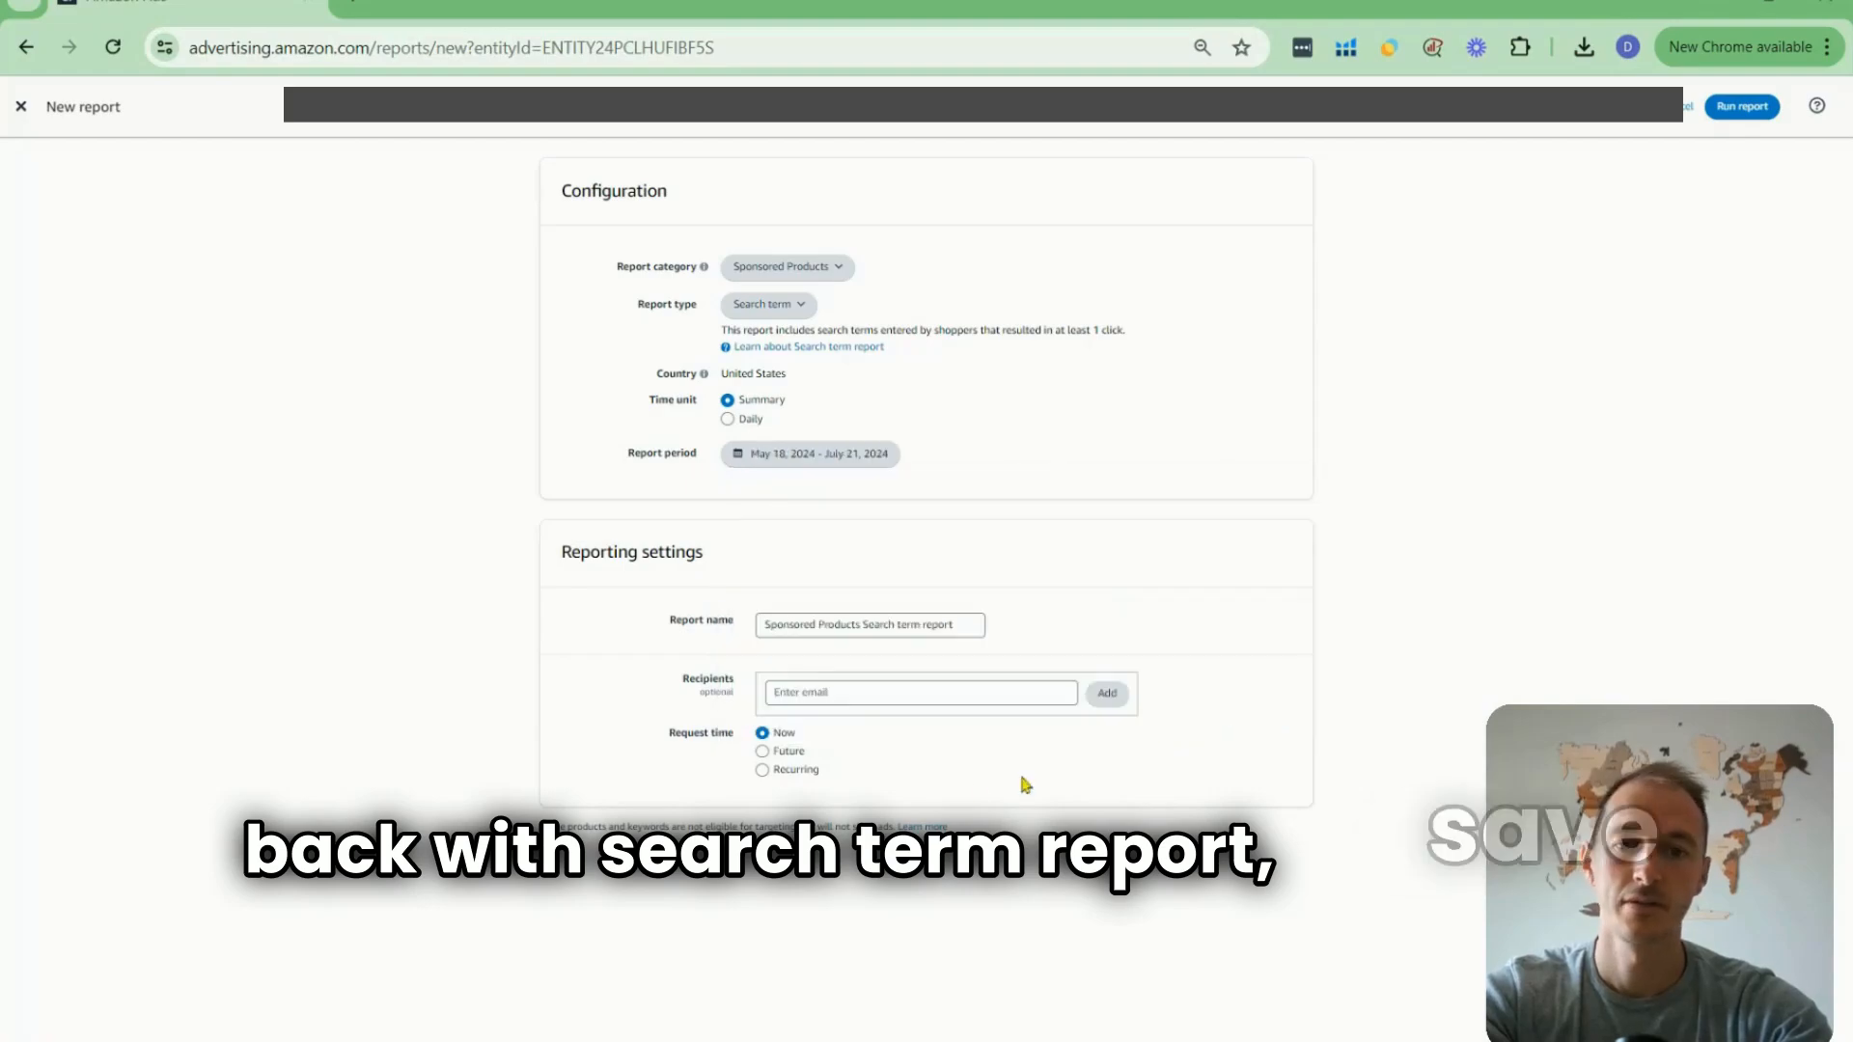
left_click(1742, 106)
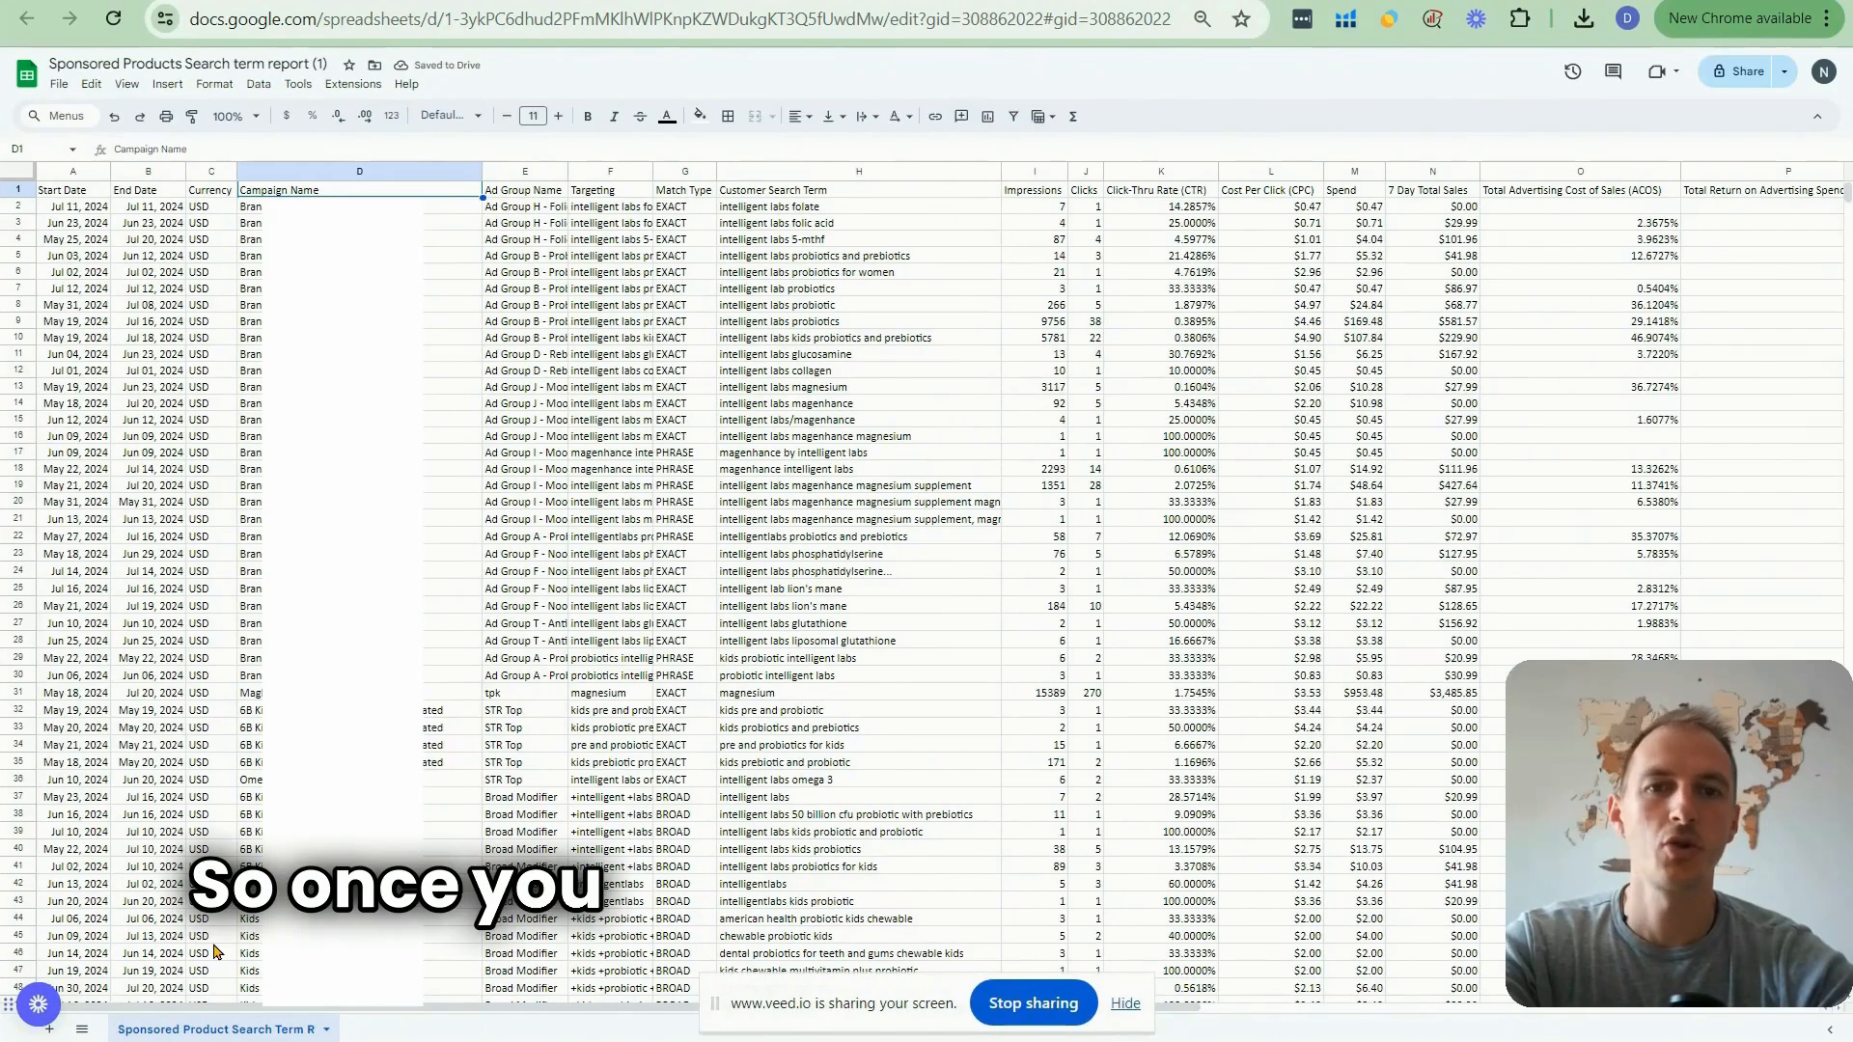
In the Google Sheets search term report, add filters to all columns and show only the magnesium Phrase campaign
left_click(17, 172)
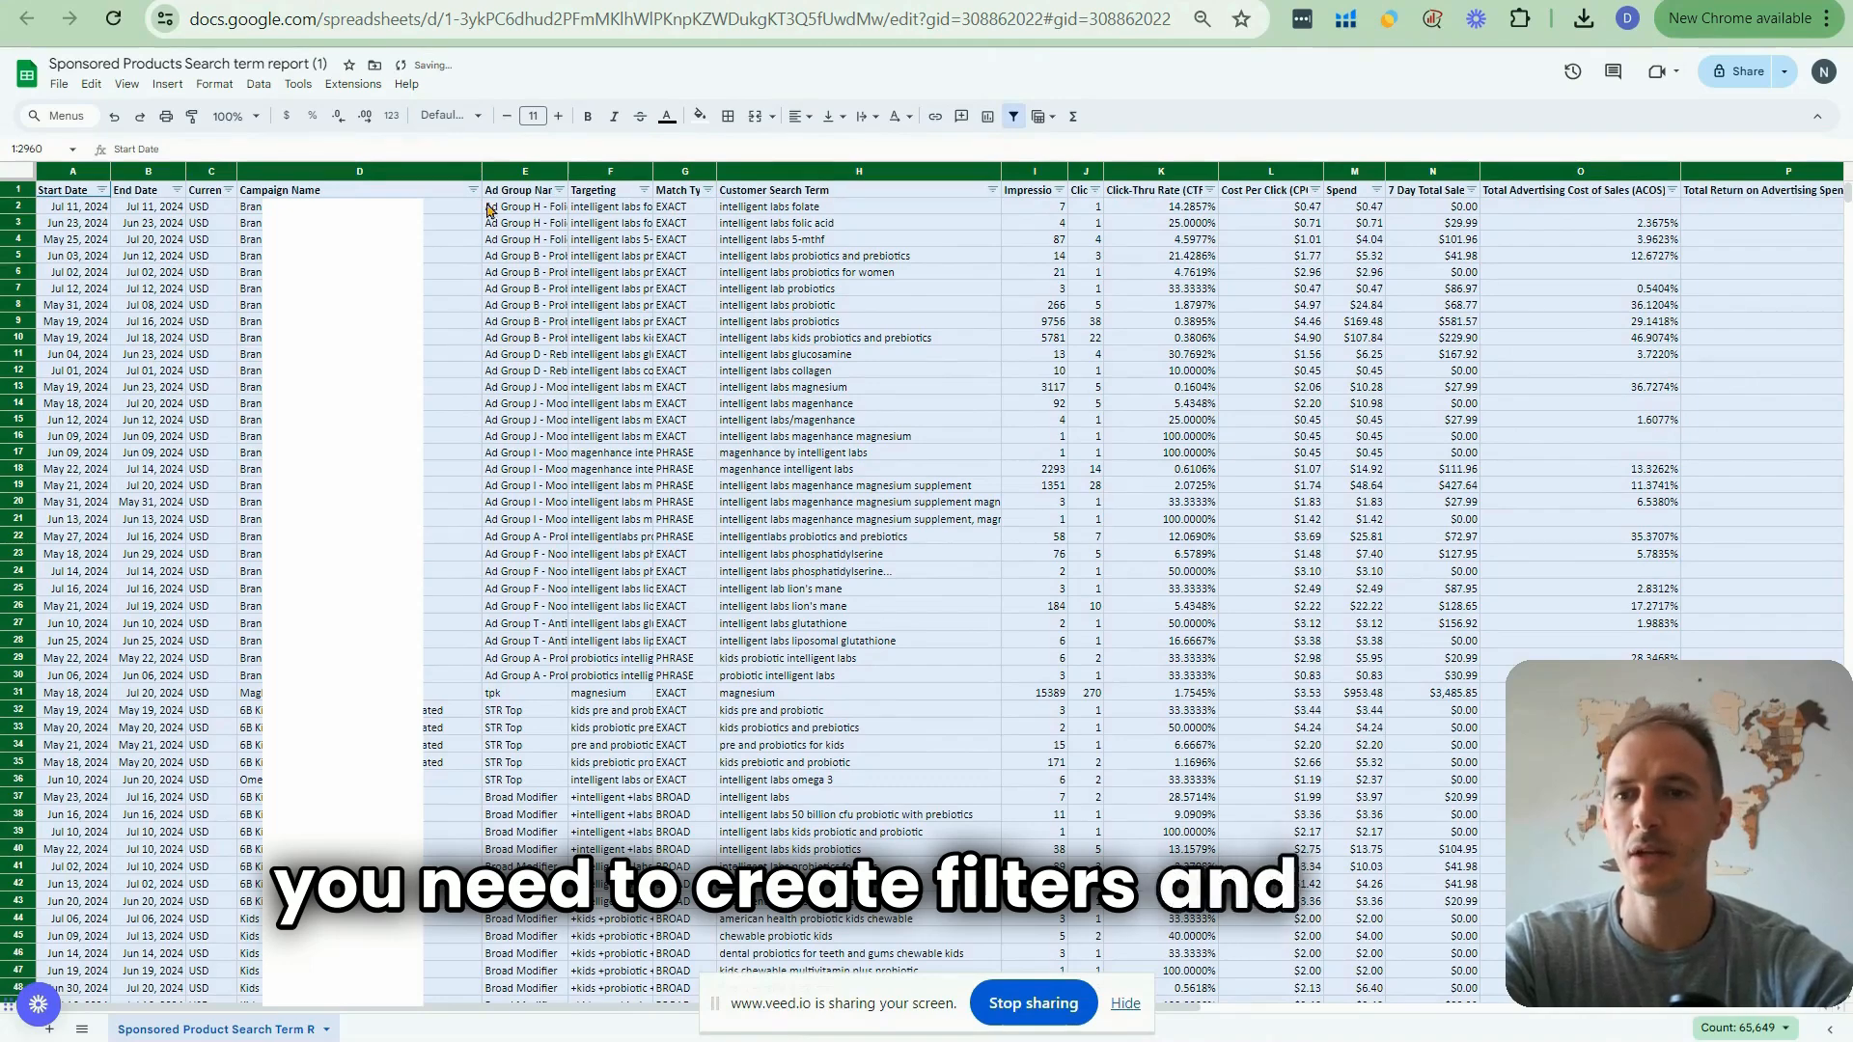
left_click(473, 190)
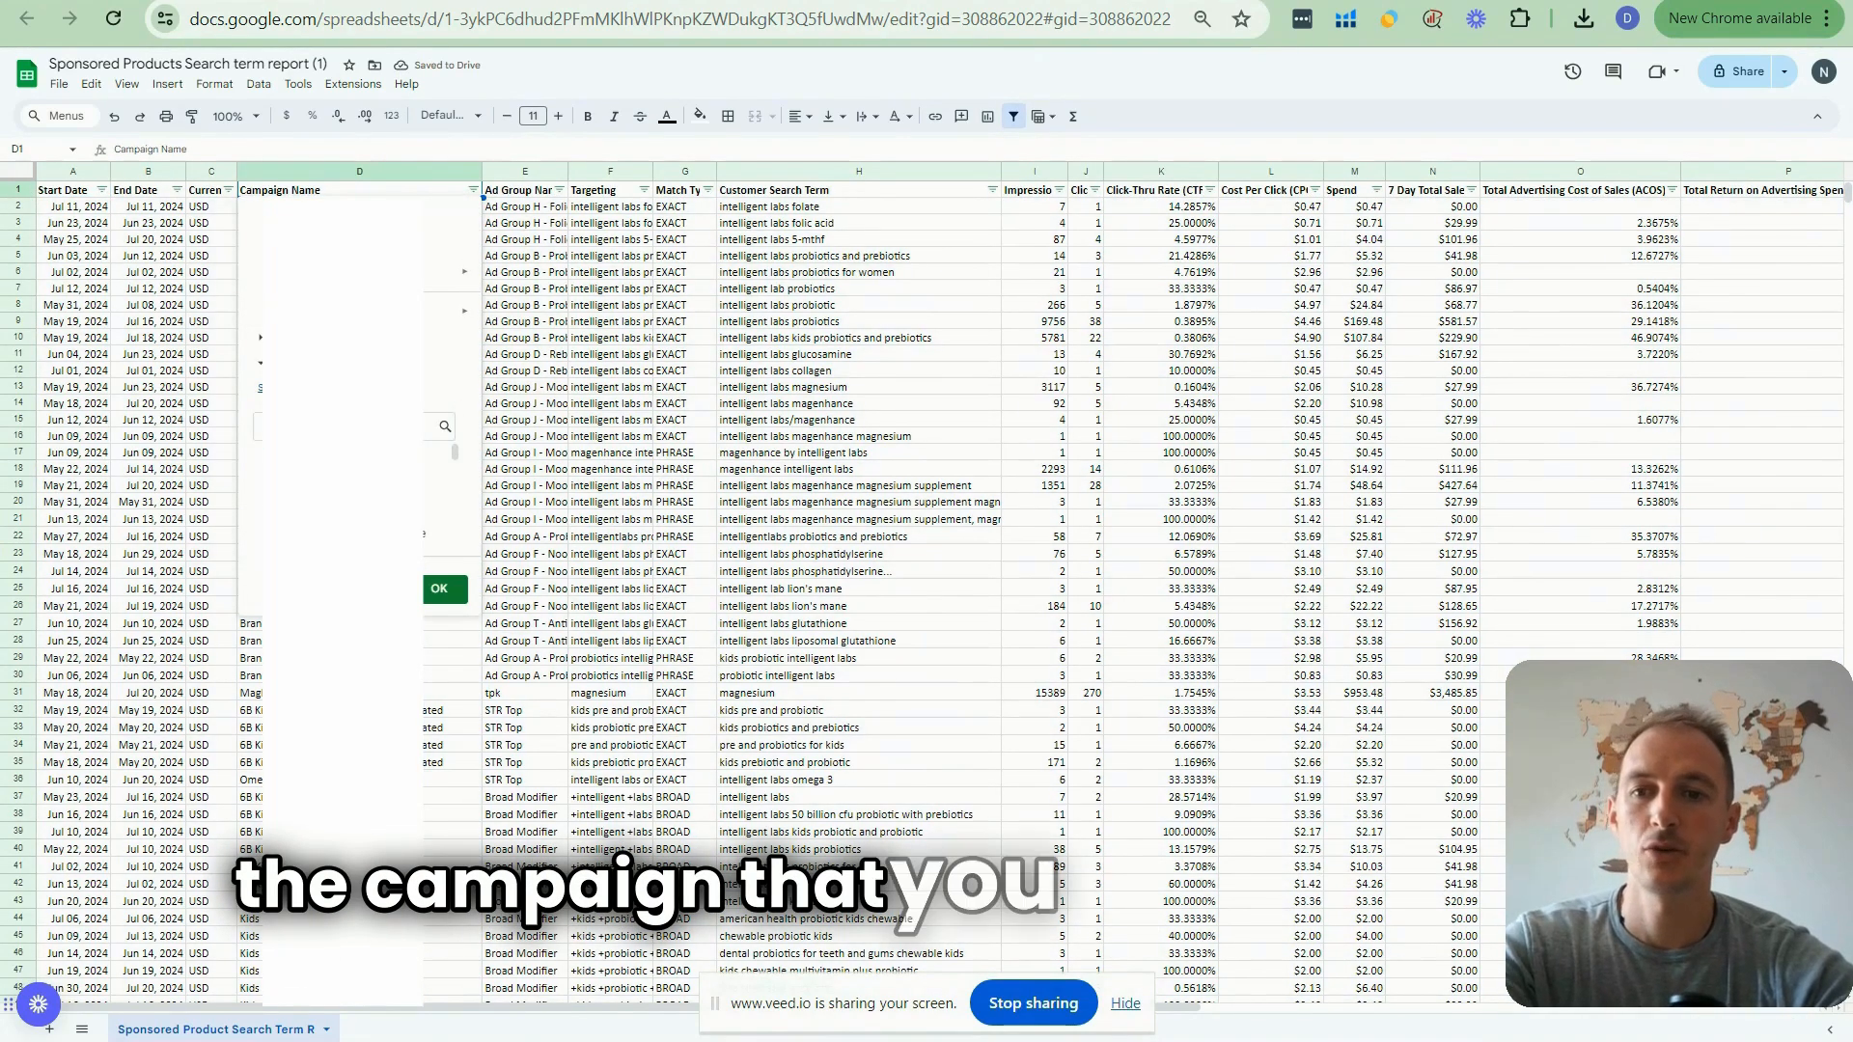
left_click(439, 589)
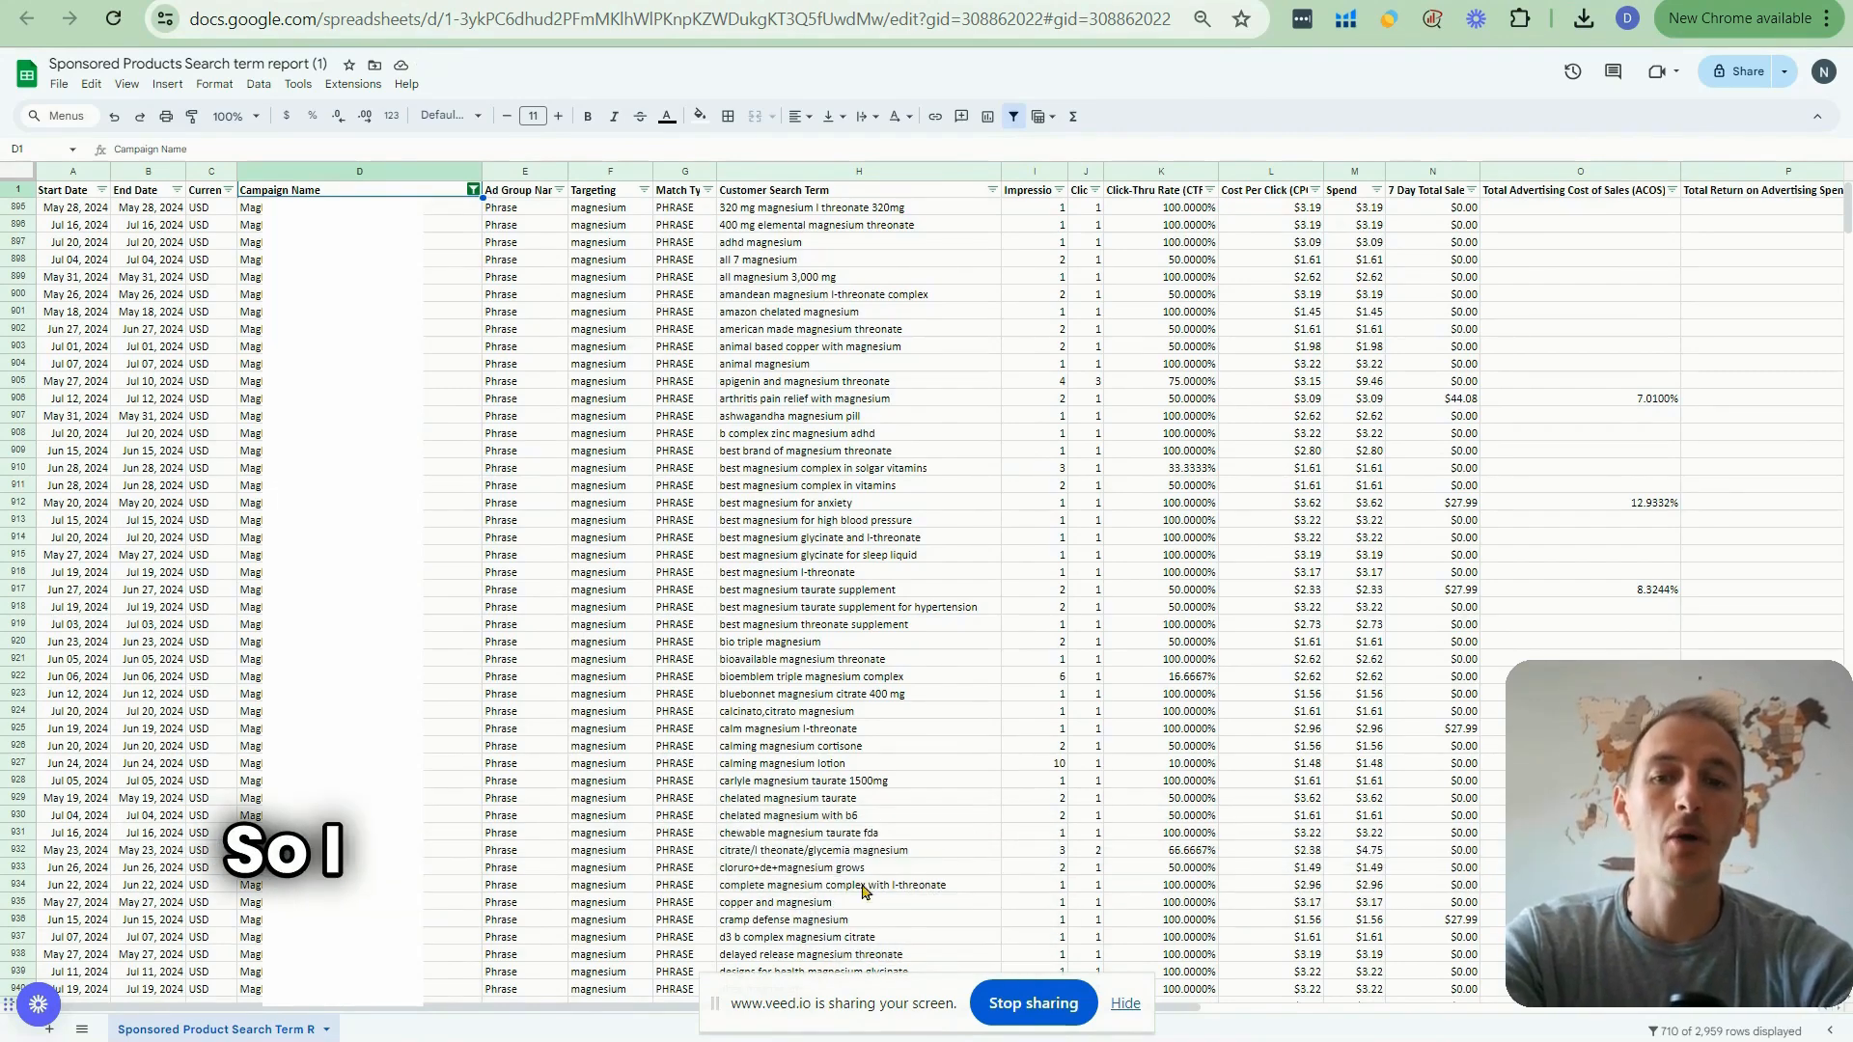
Filter the Total Return on Advertising Spend (ROAS) column to values less than or equal to 1.3
scroll(725, 1018, "right", 3)
scroll(726, 1018, "right", 1)
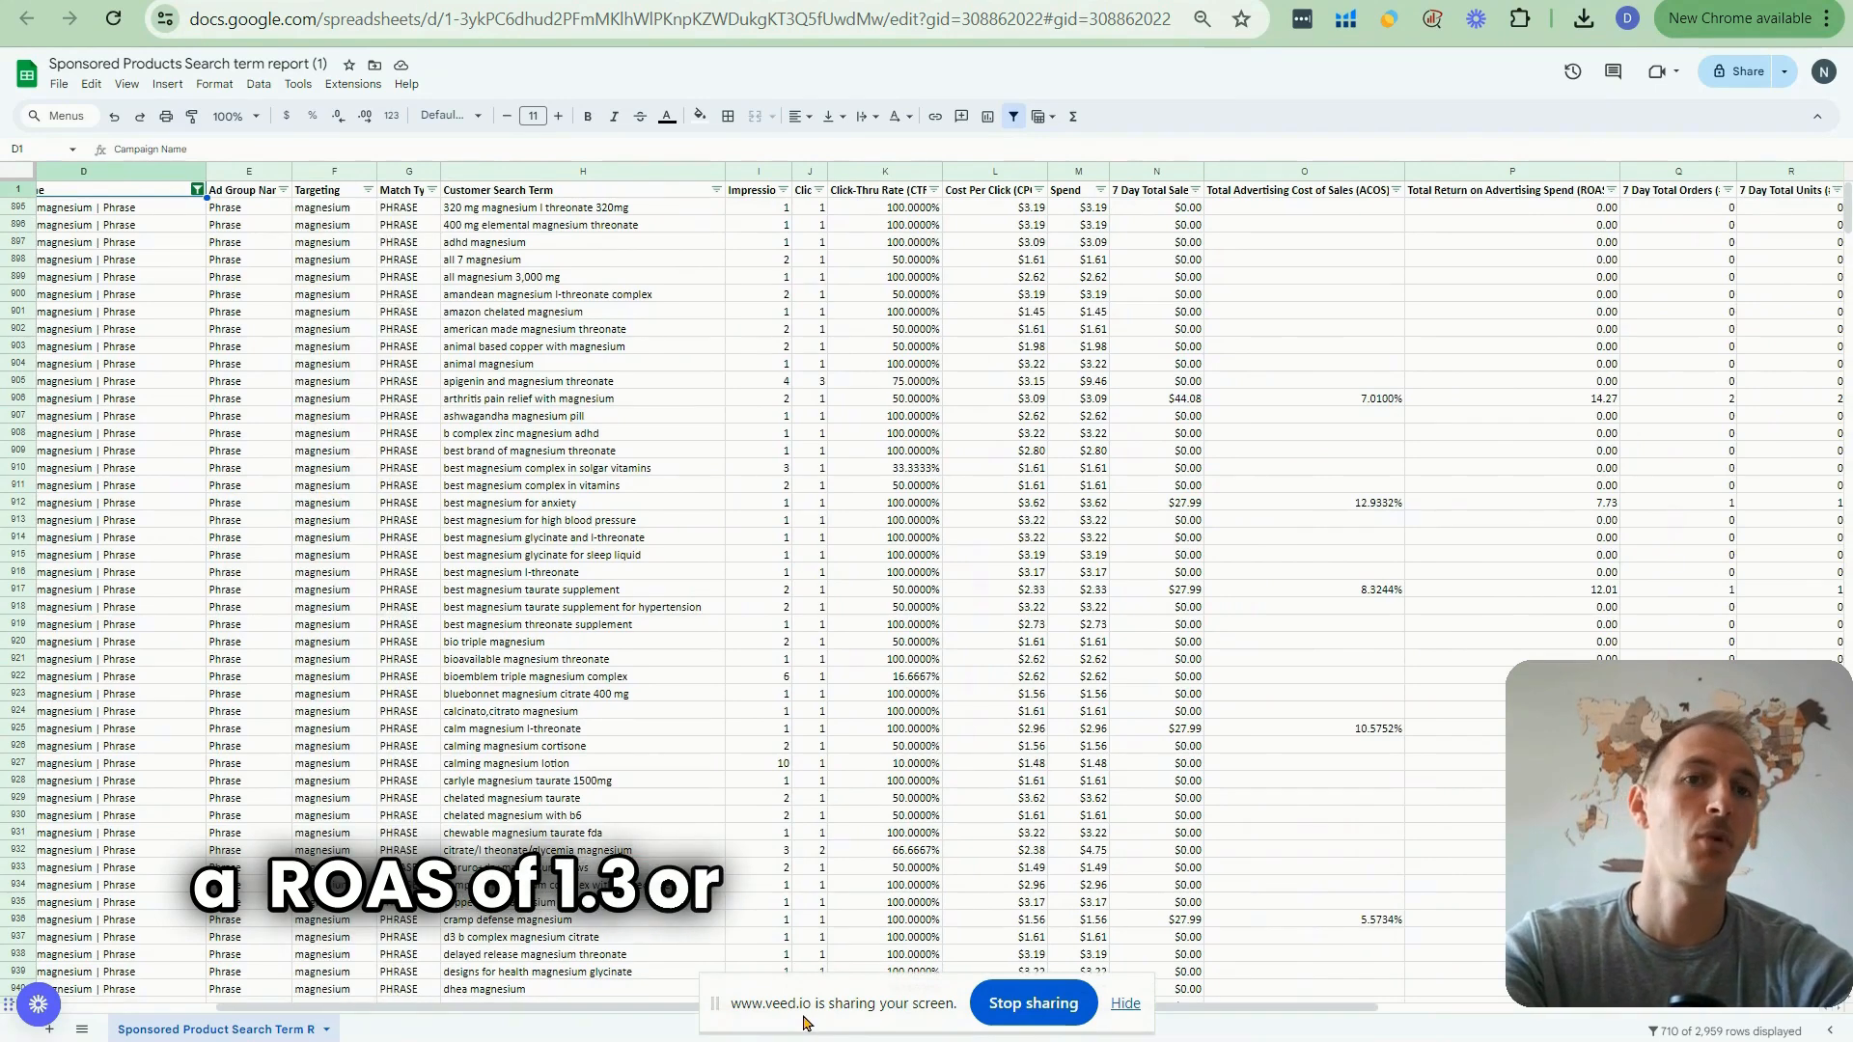
left_click(1611, 191)
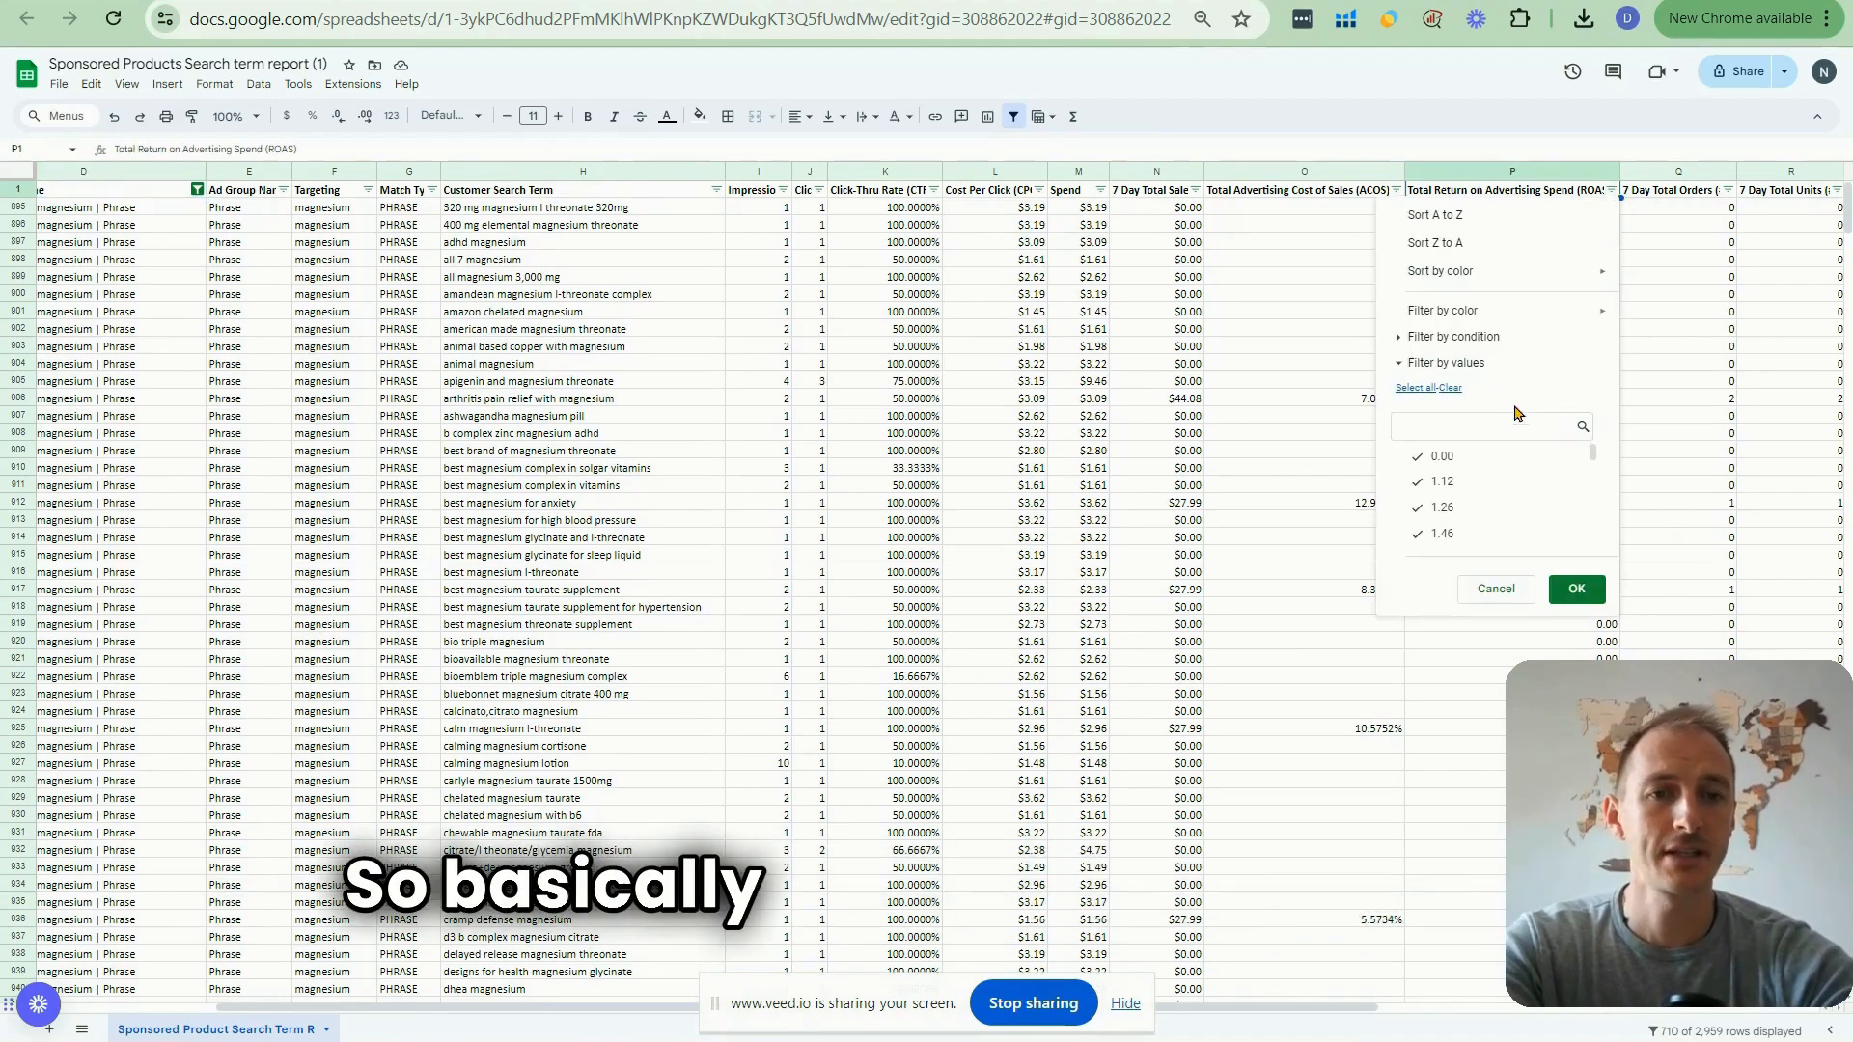
left_click(1411, 338)
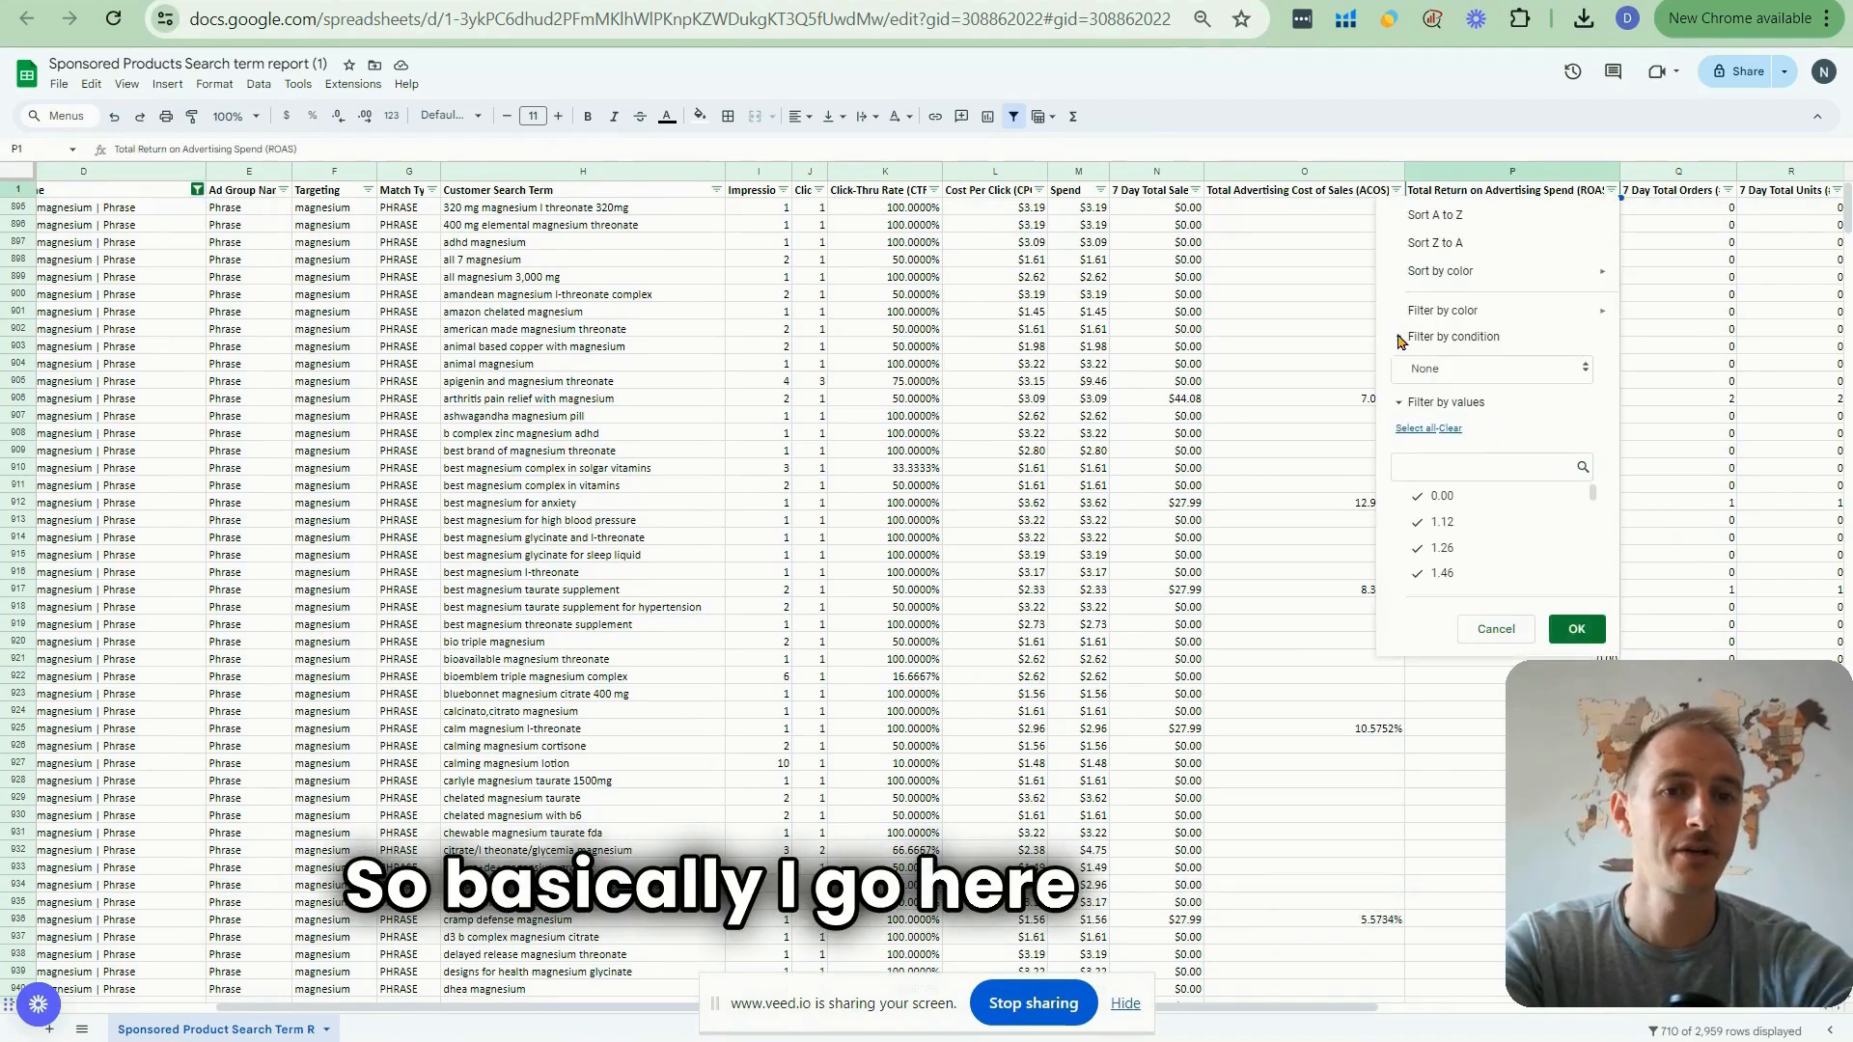
left_click(1467, 368)
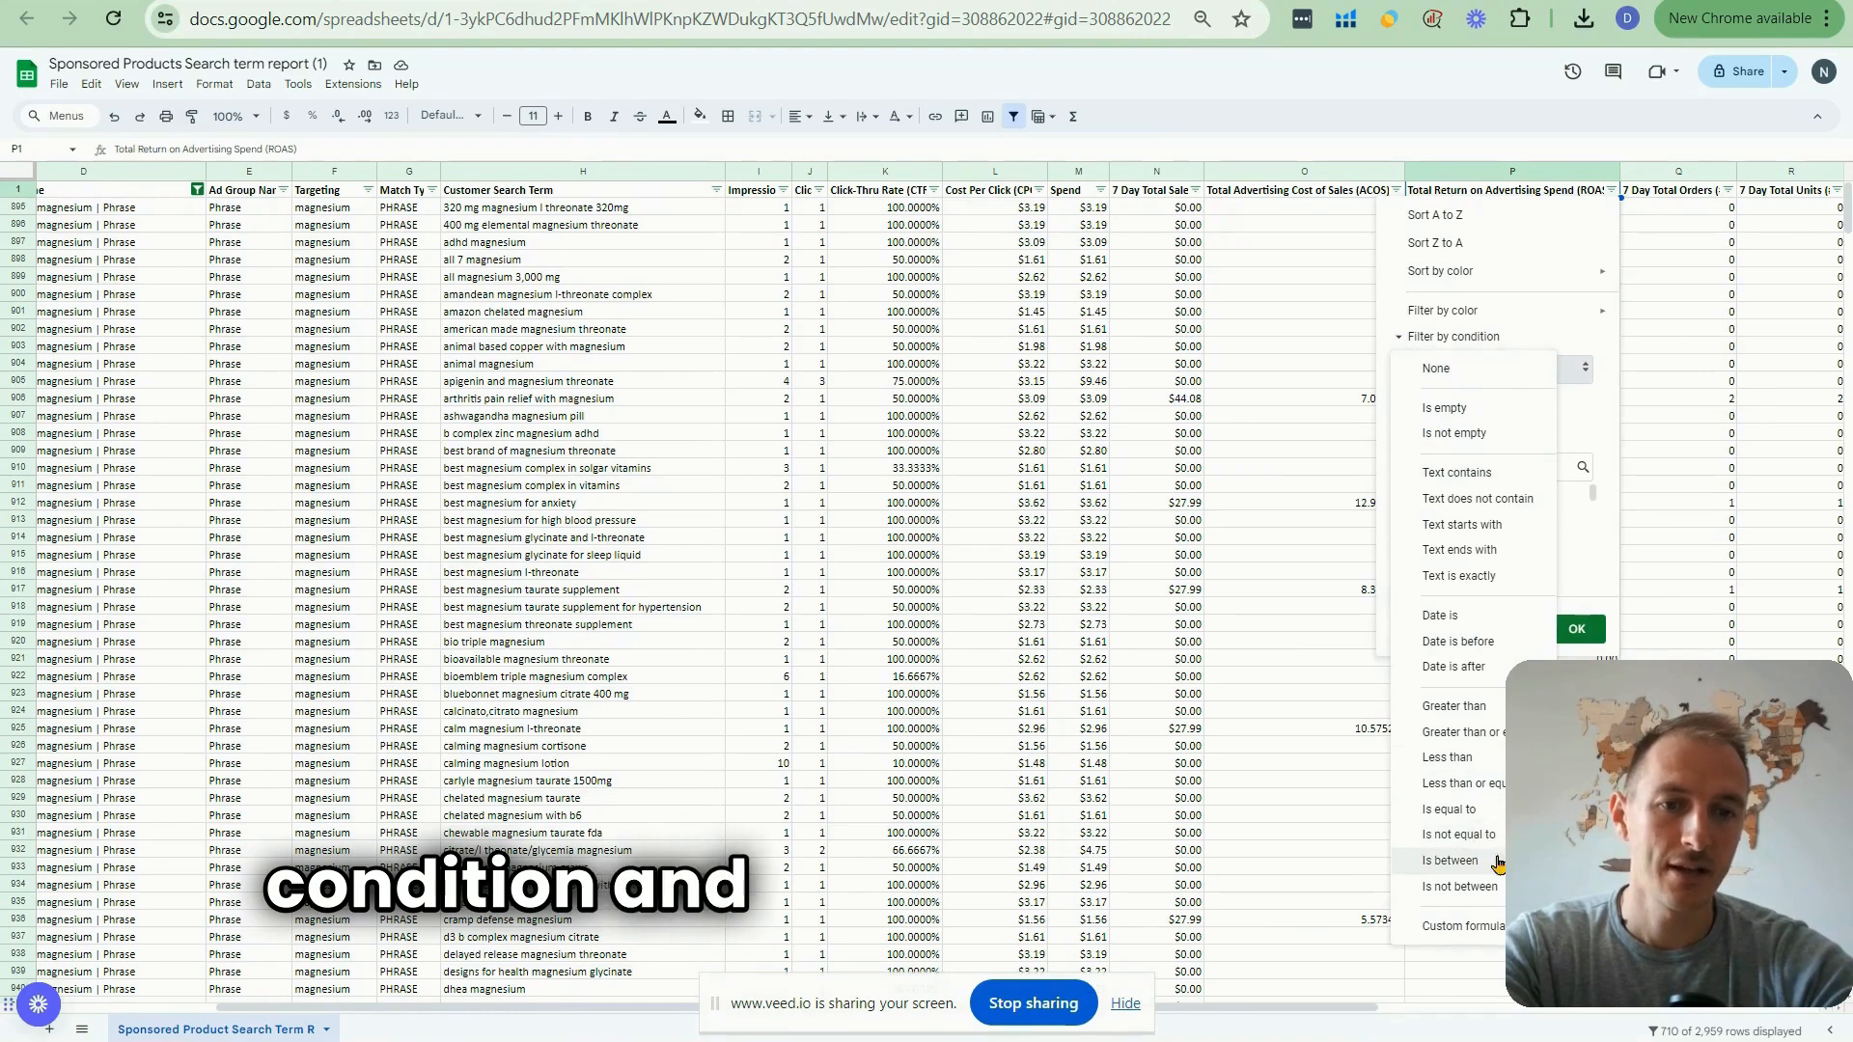
left_click(1459, 781)
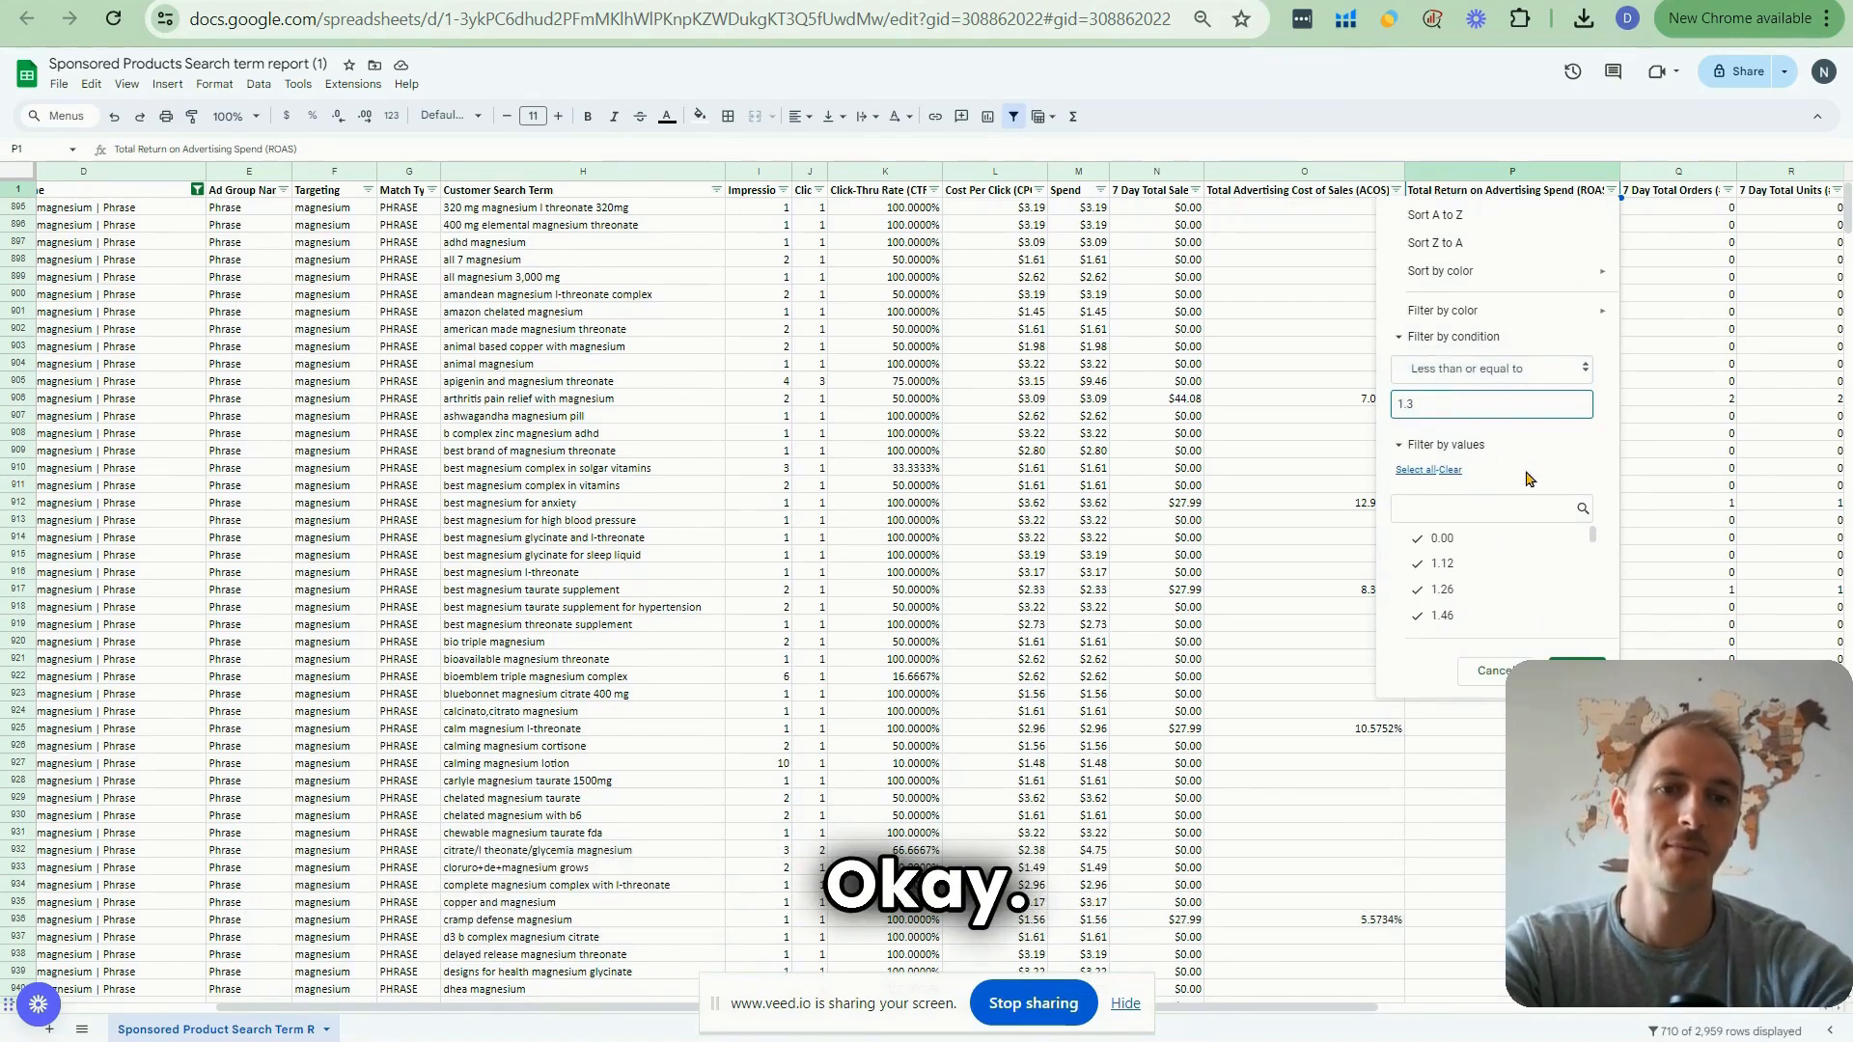
left_click(1574, 670)
Copy all filtered customer search terms into the WriteWords Word Frequency Counter and submit them for counting
left_click(502, 209)
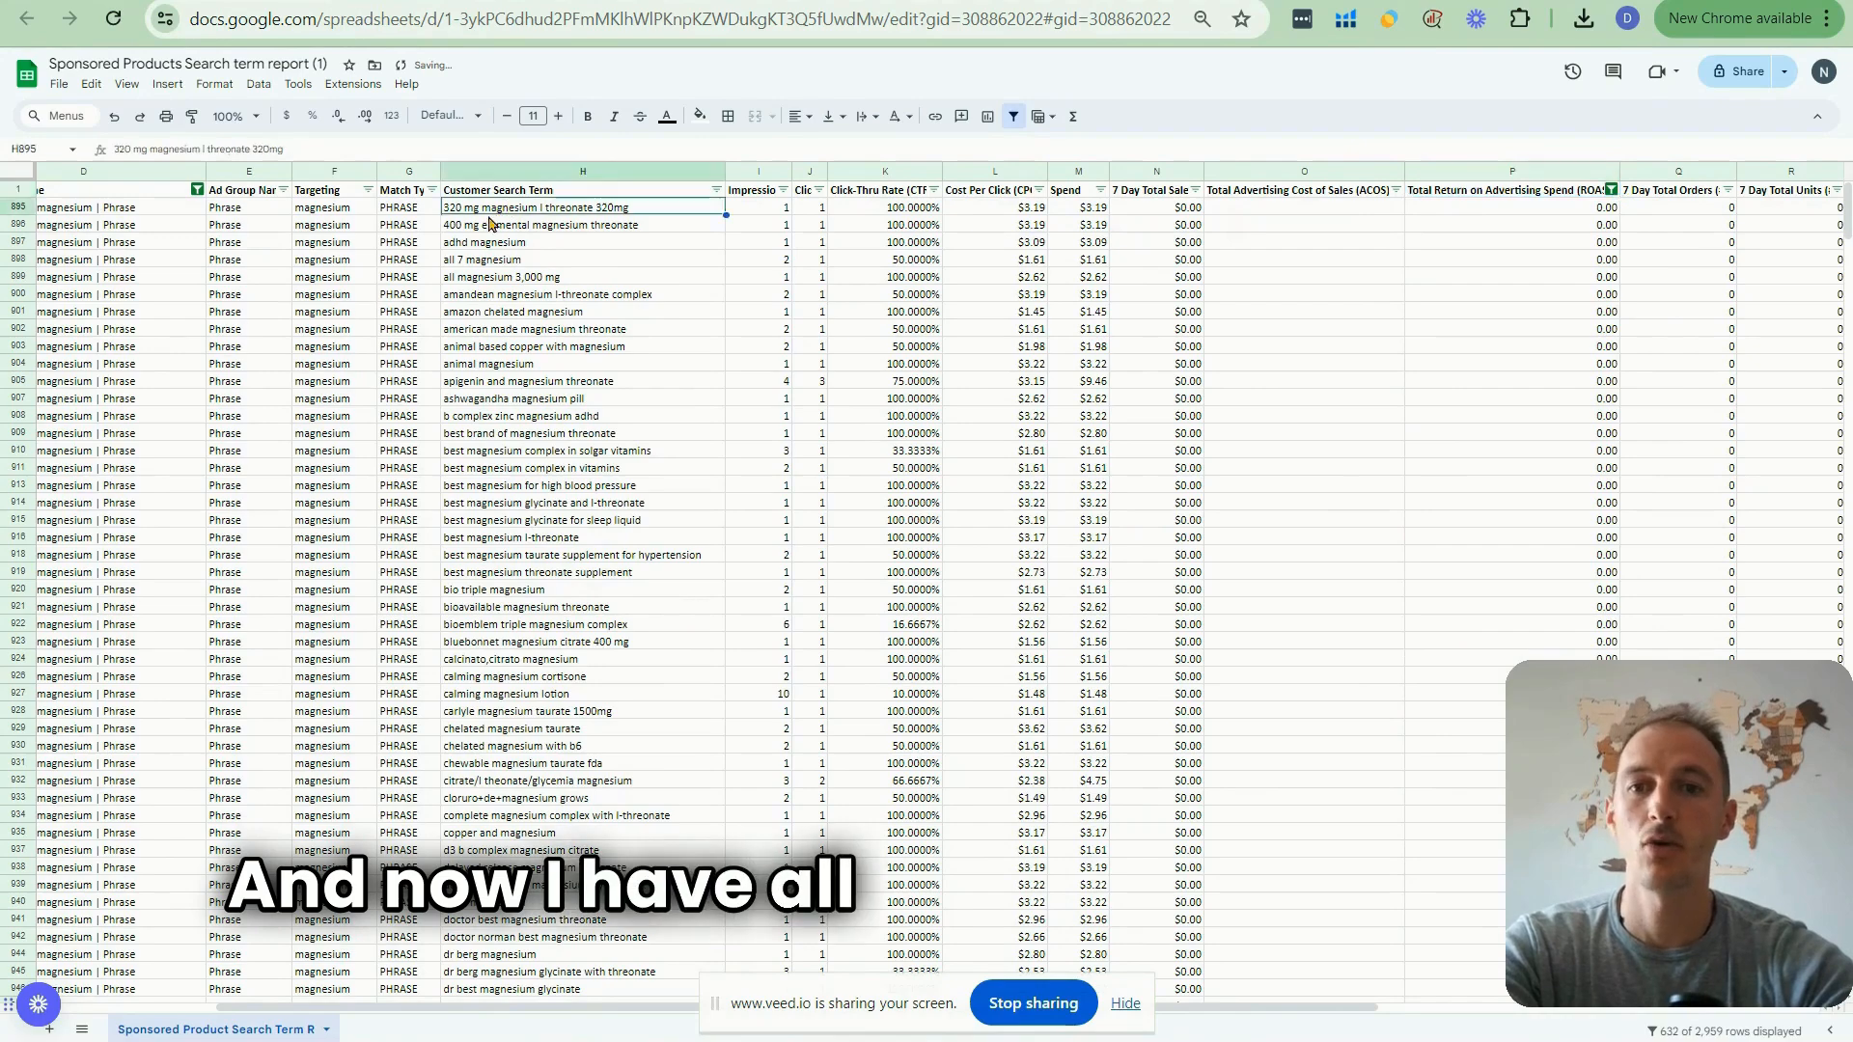
key("ctrl+shift+Down")
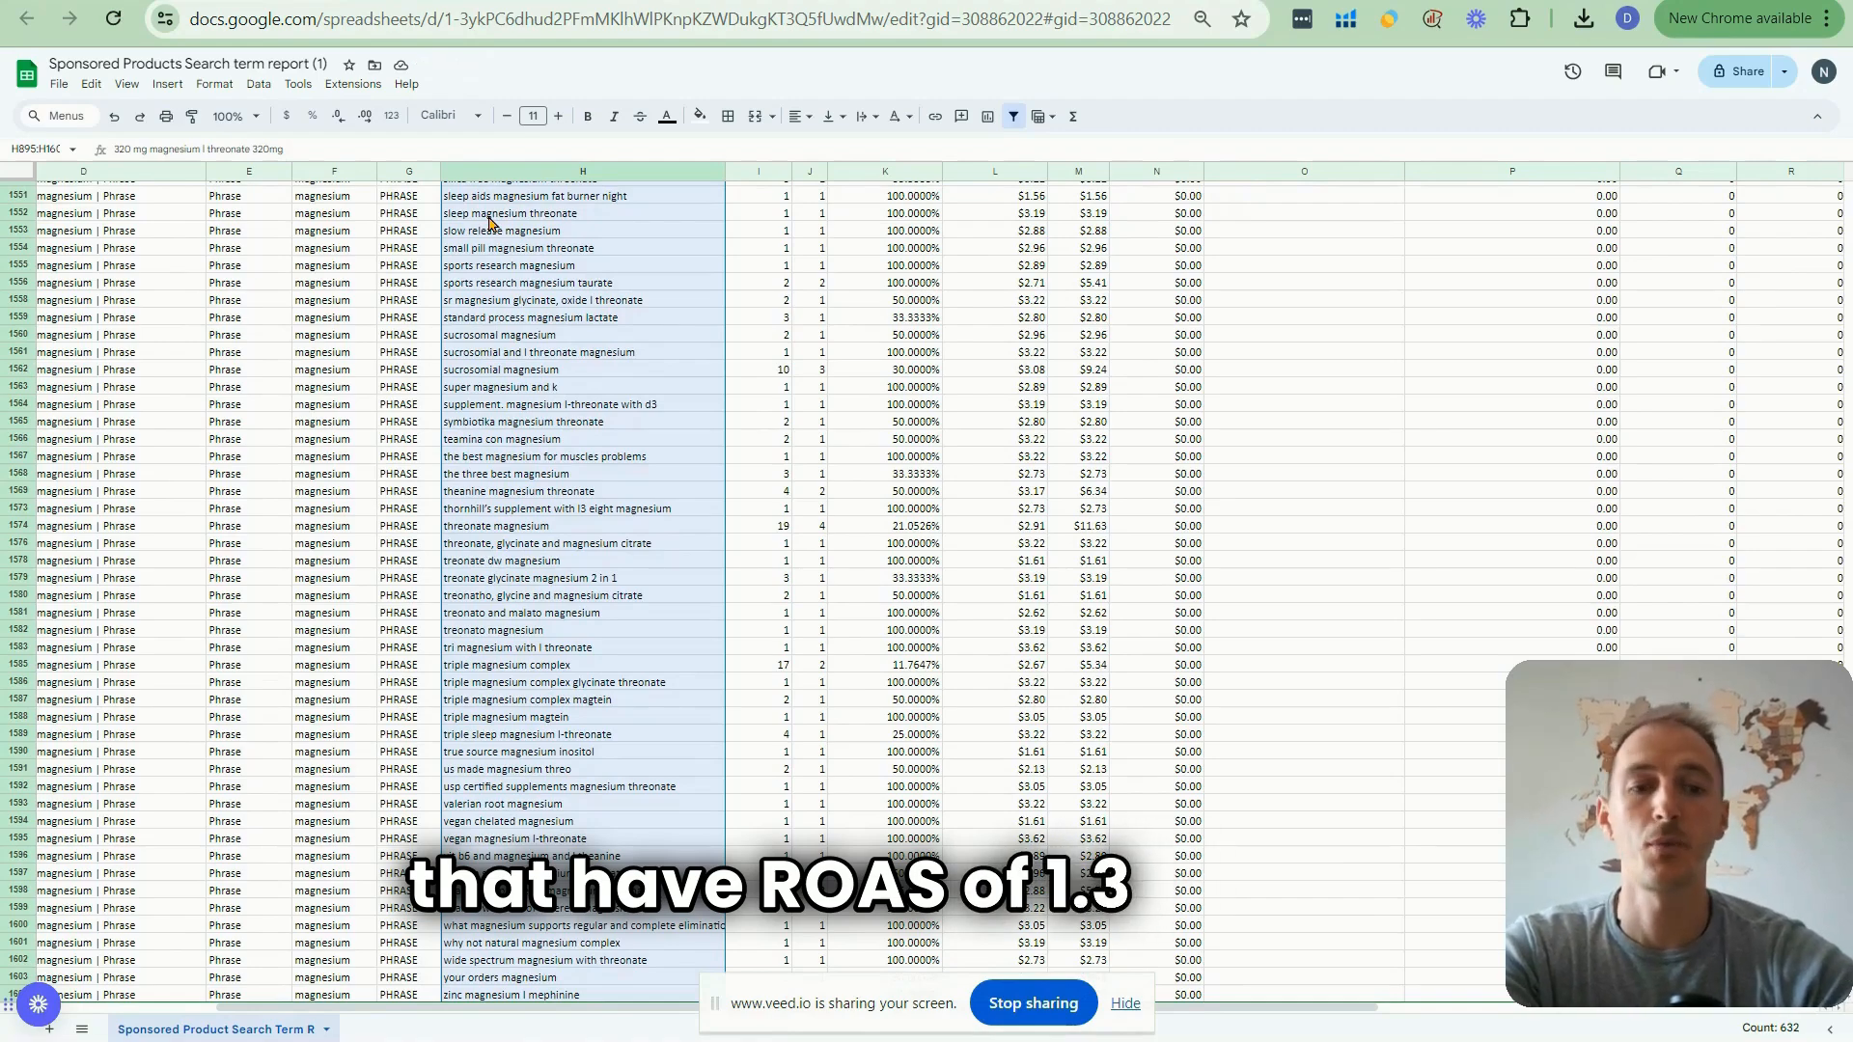
scroll(1288, 500, "up", 7)
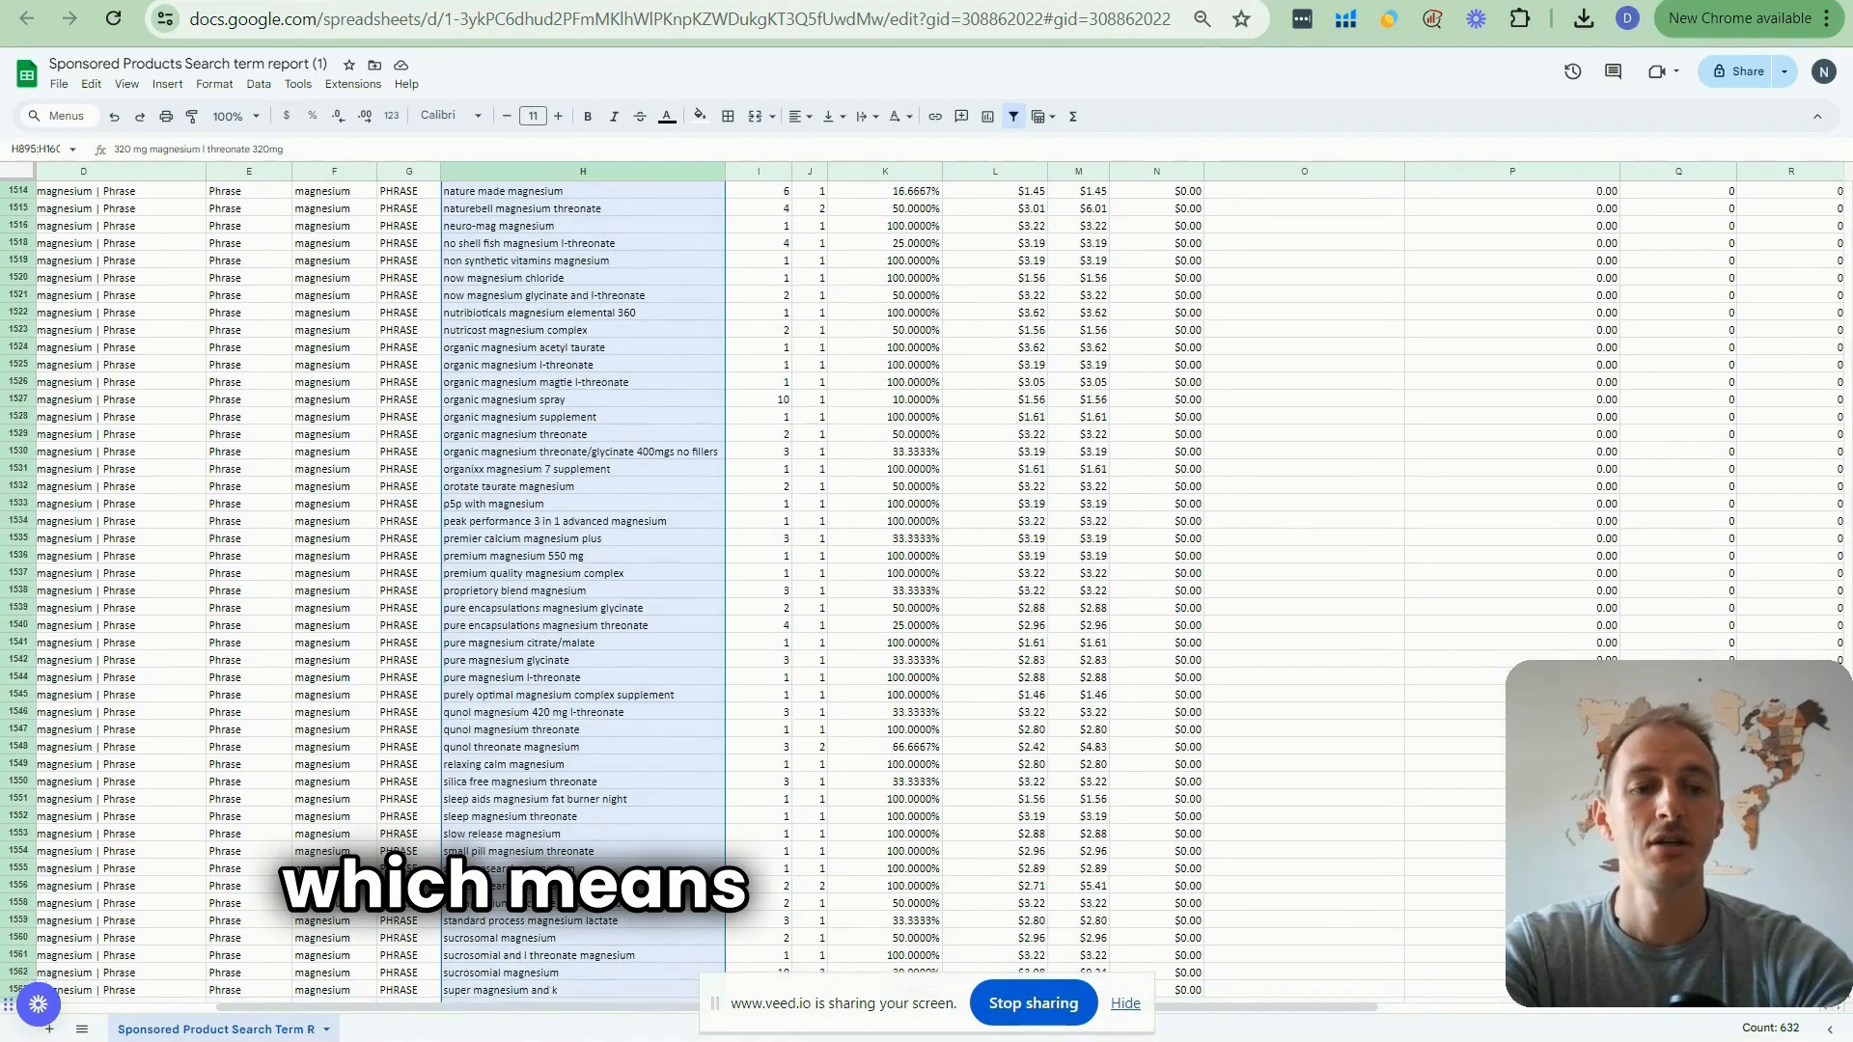
left_click_drag(1846, 917, 1846, 100)
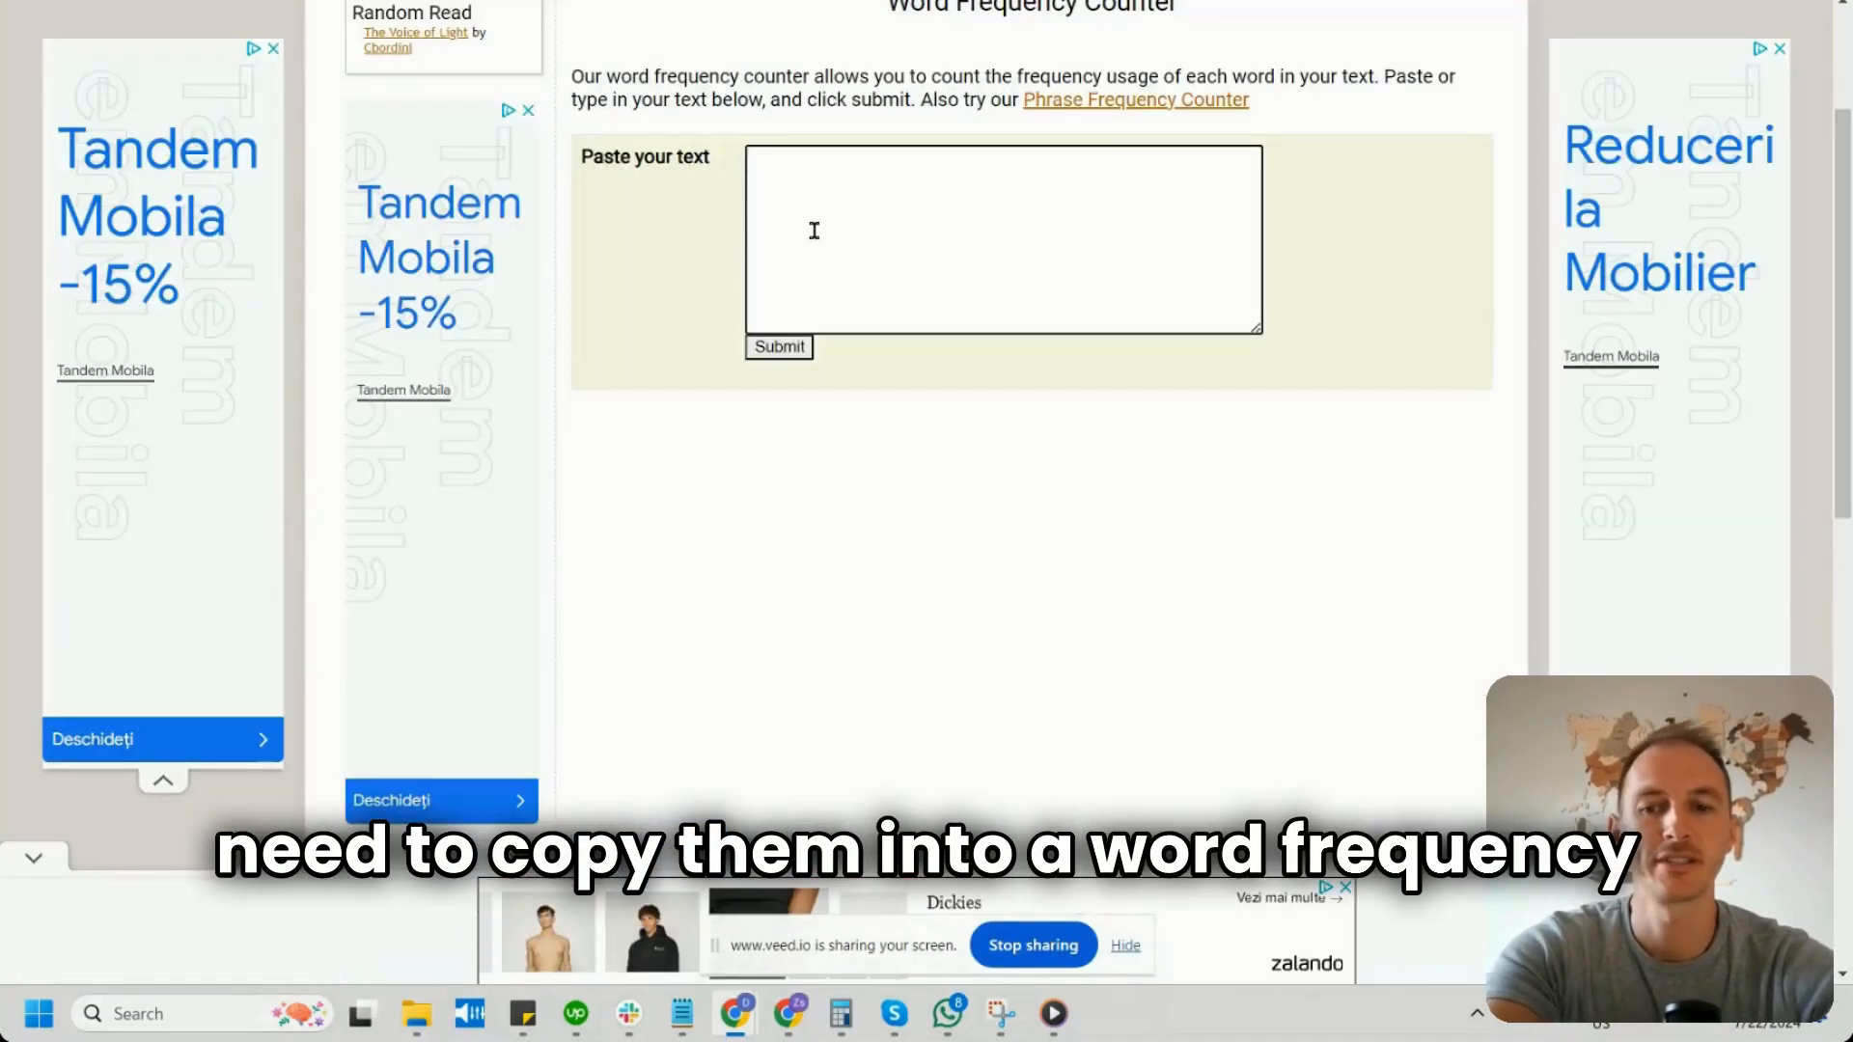
key("ctrl+v")
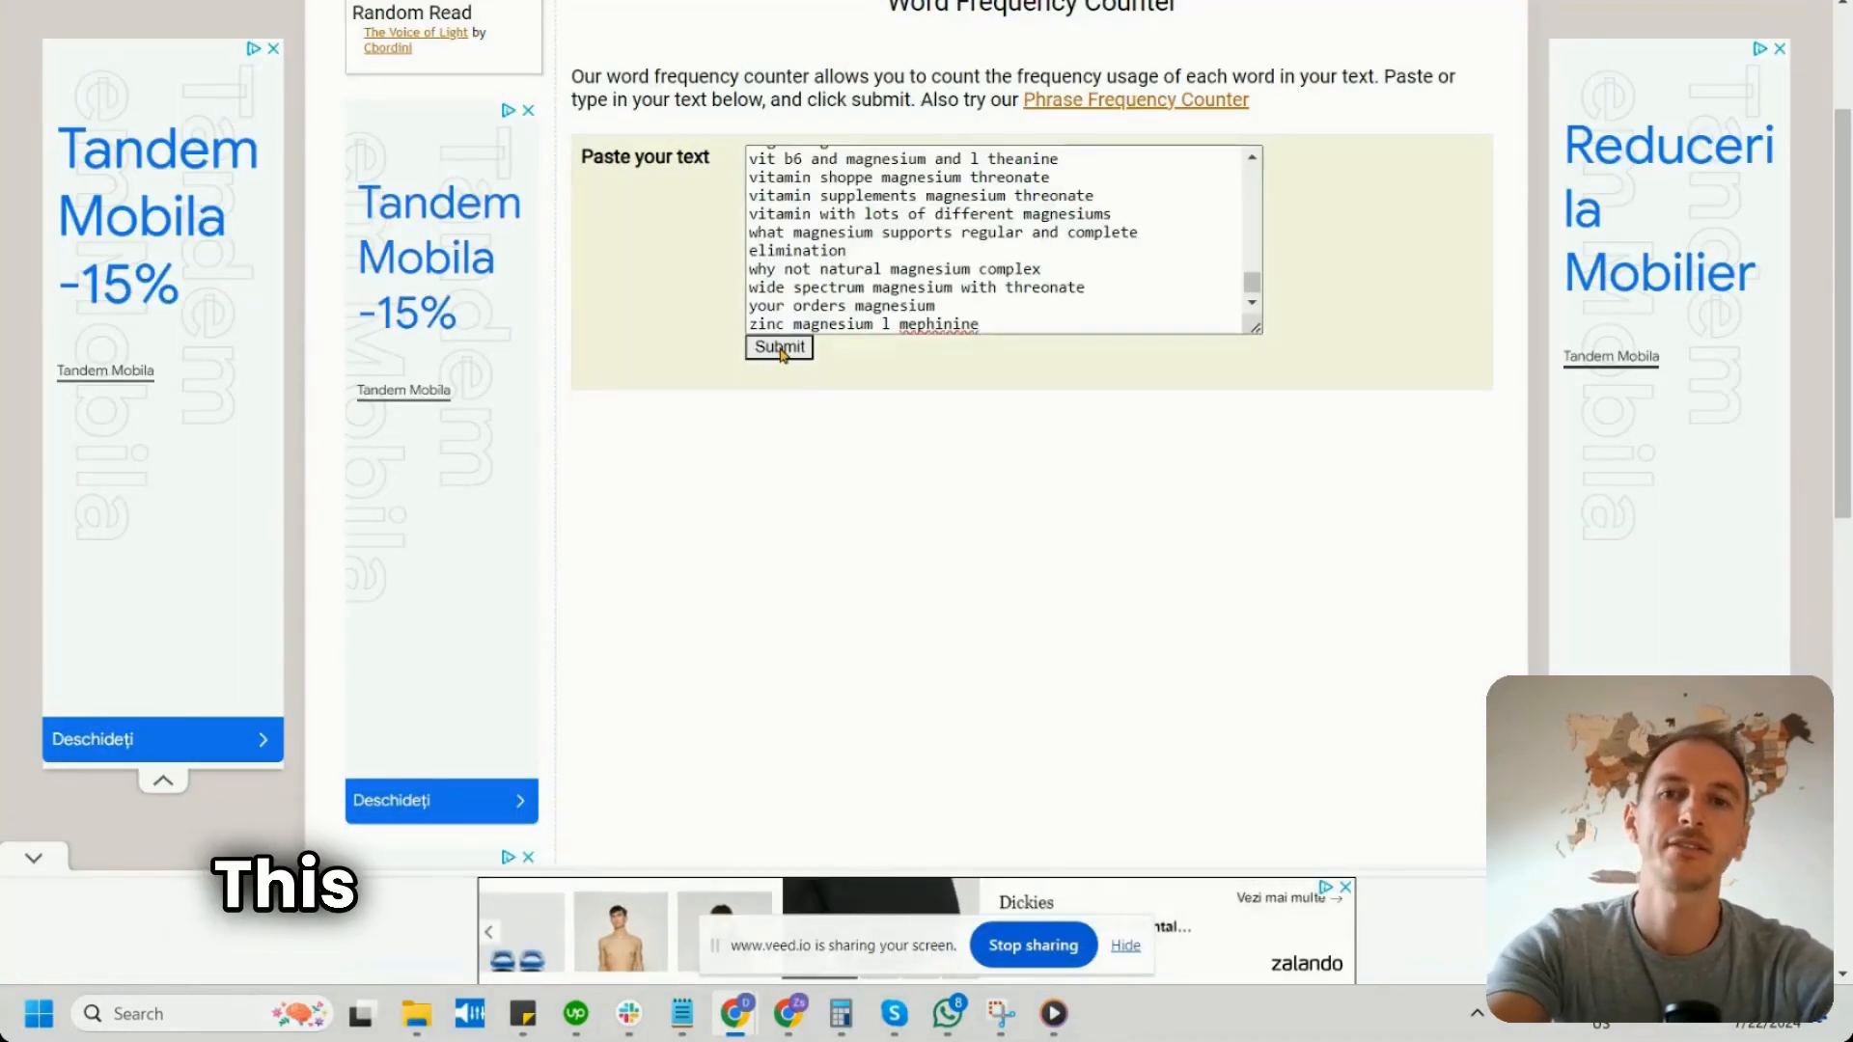
left_click(779, 348)
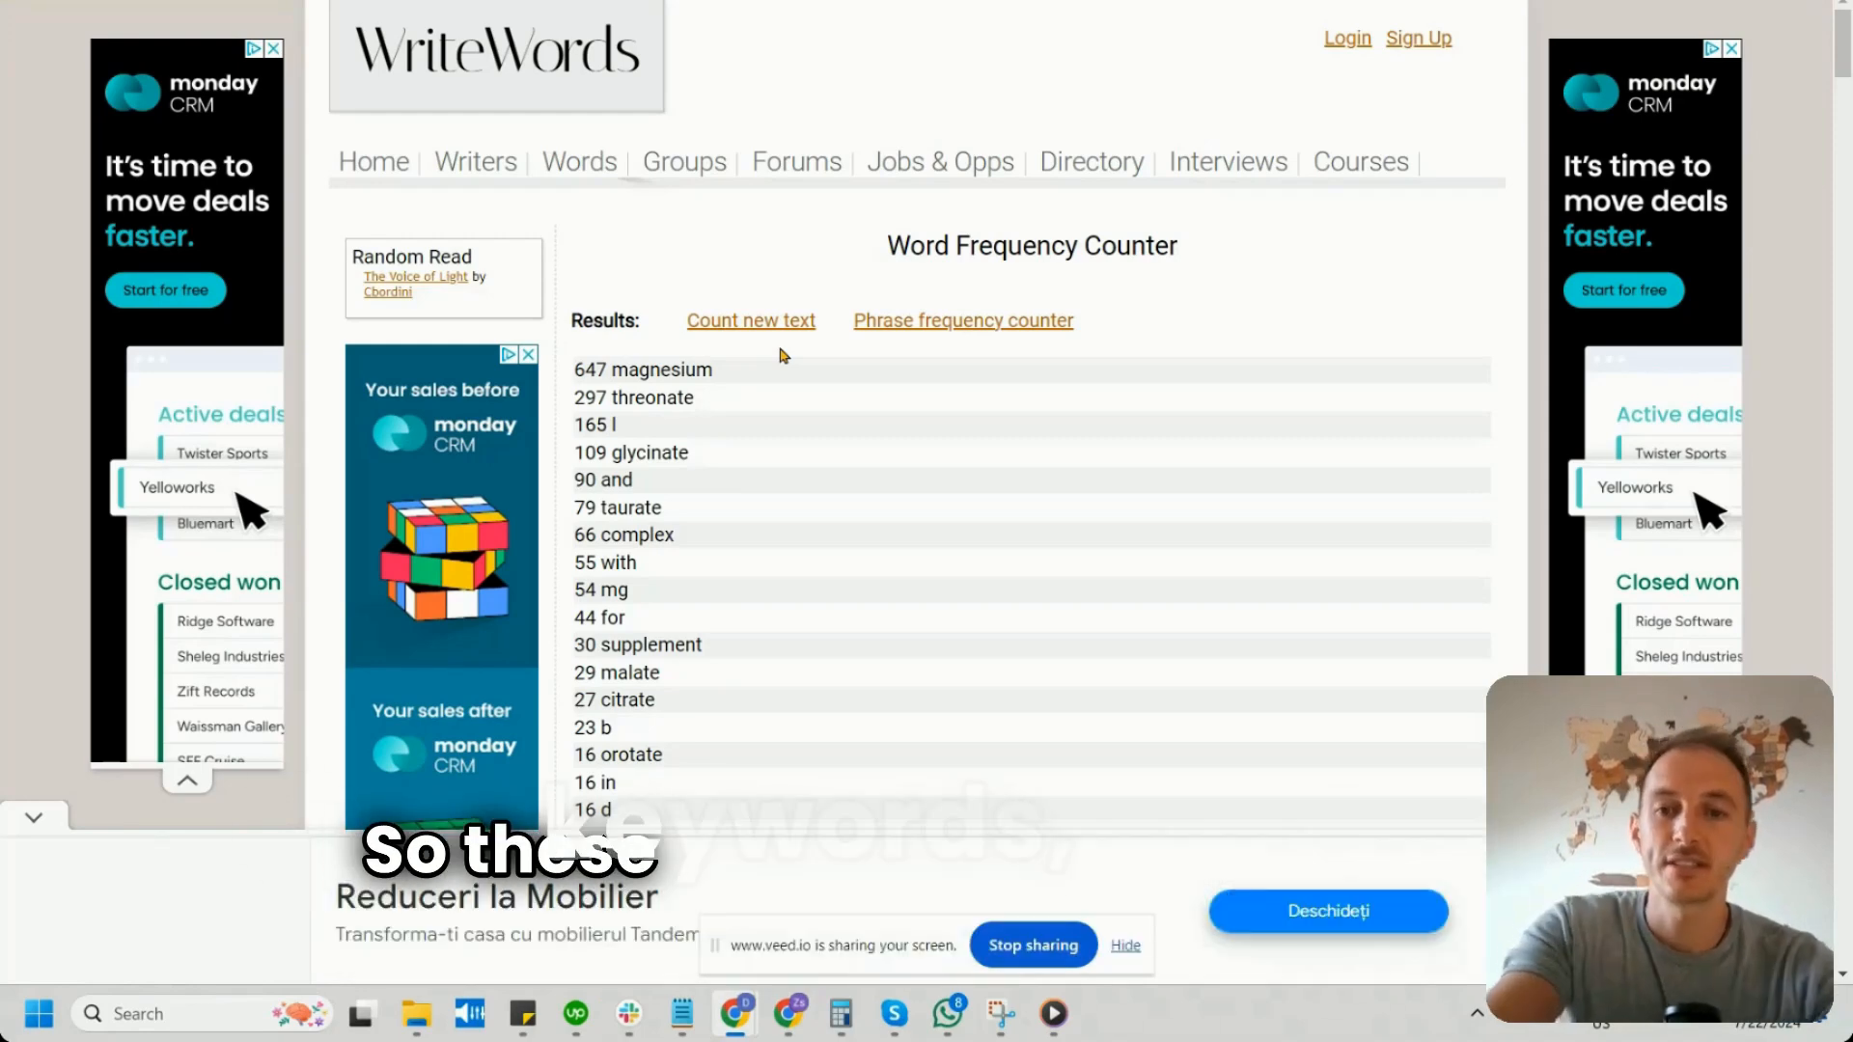
Examine the word frequency results for negative phrase candidates, highlighting words such as complex and malate
left_click_drag(715, 373, 610, 537)
left_click(669, 514)
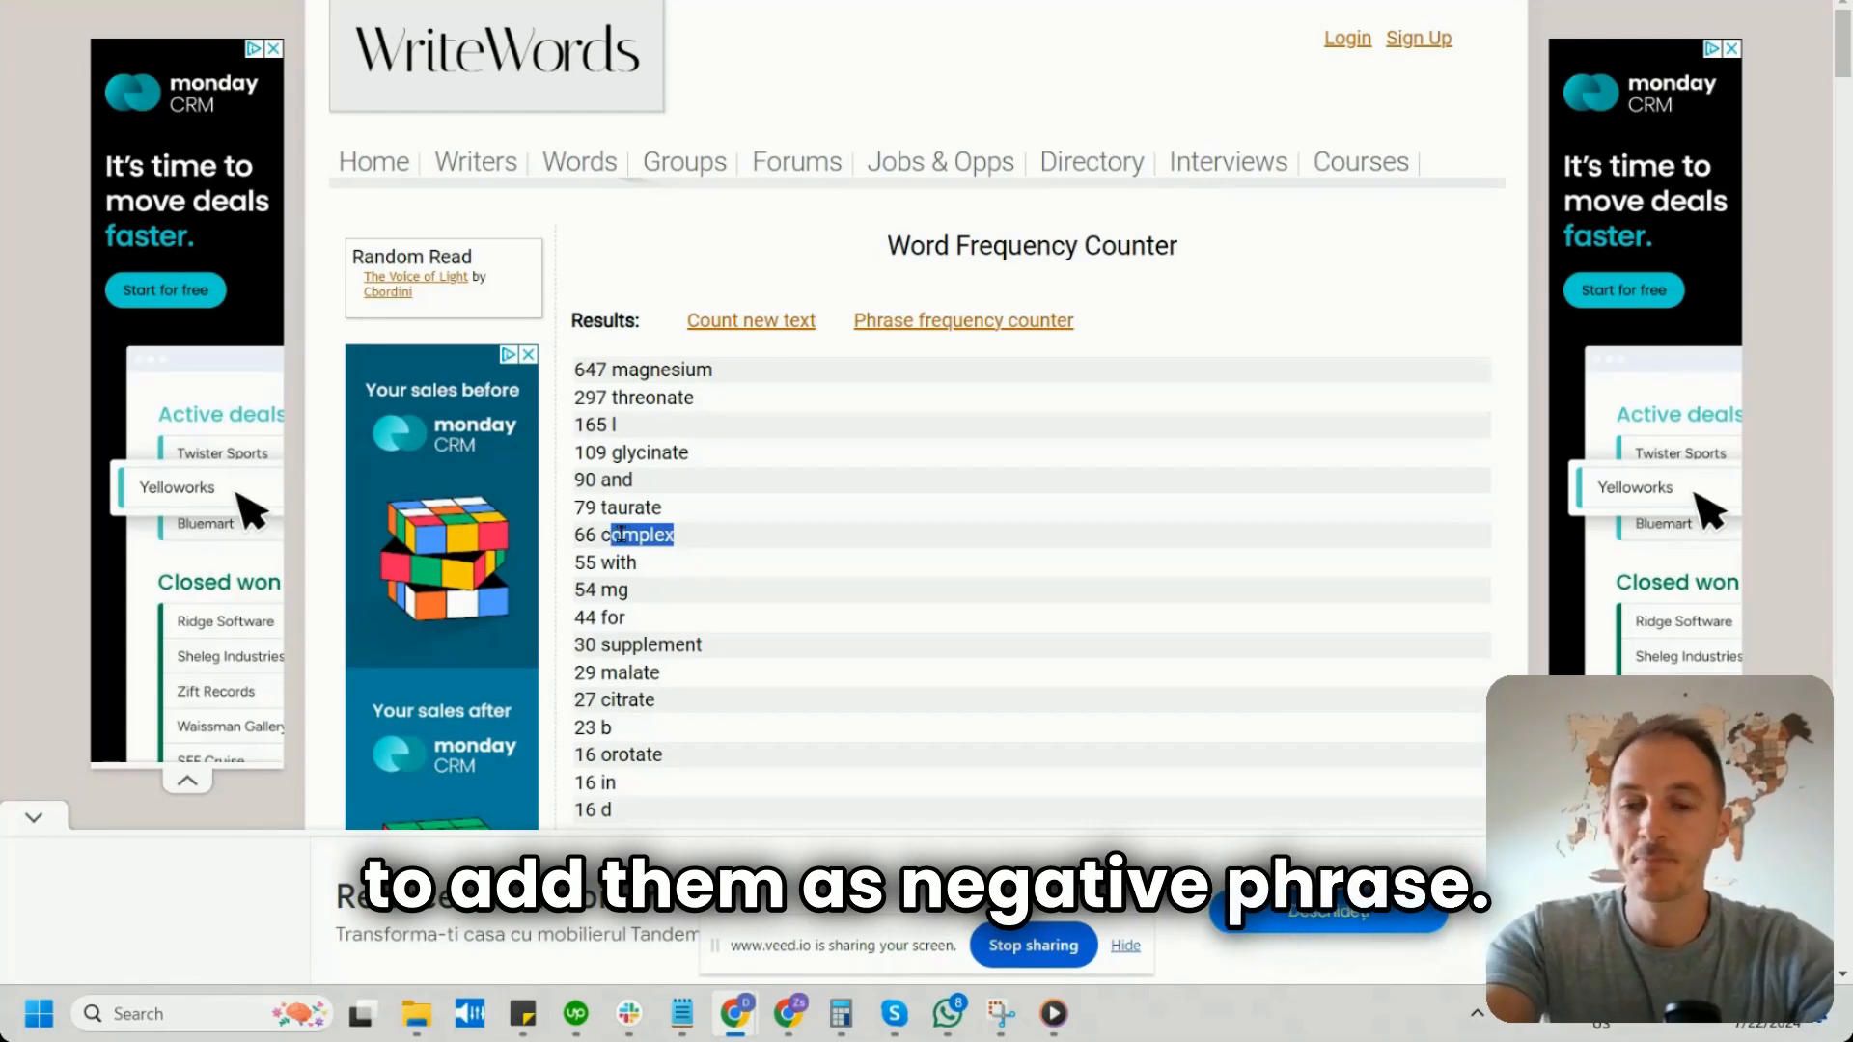
scroll(608, 554, "down", 1)
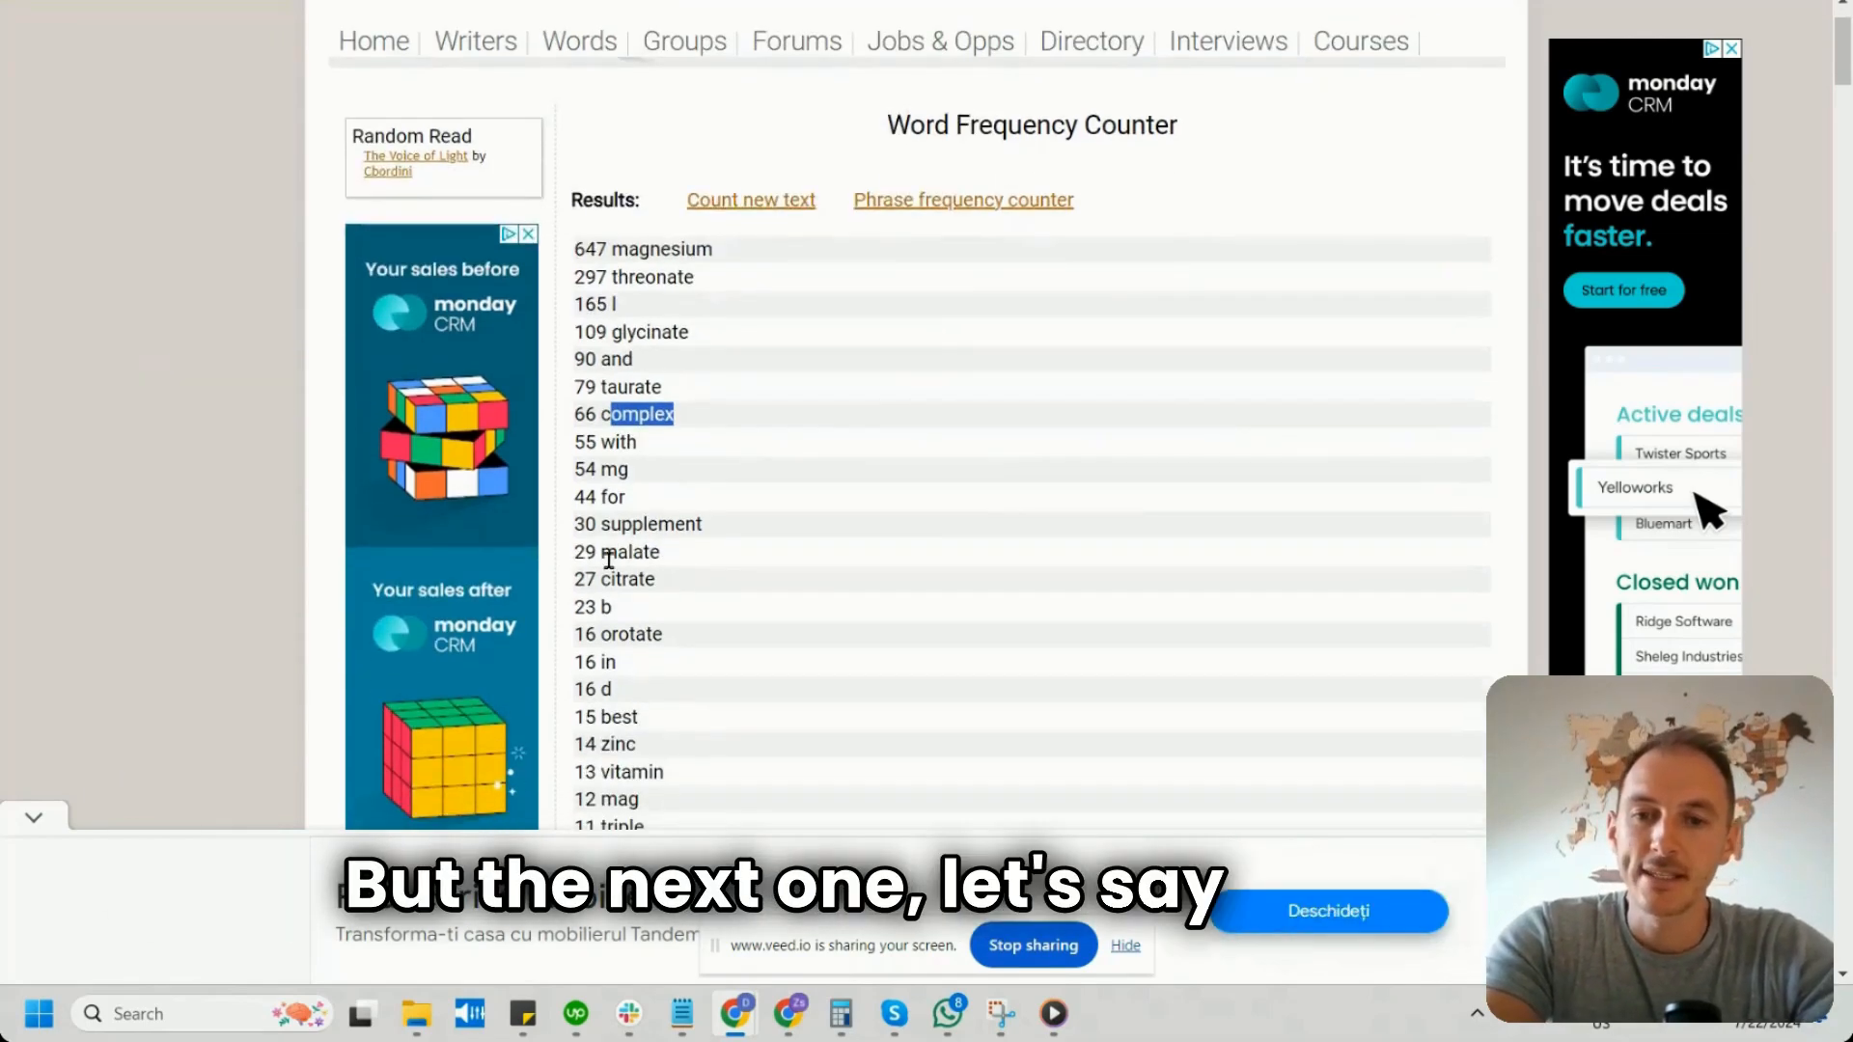
left_click_drag(601, 552, 665, 565)
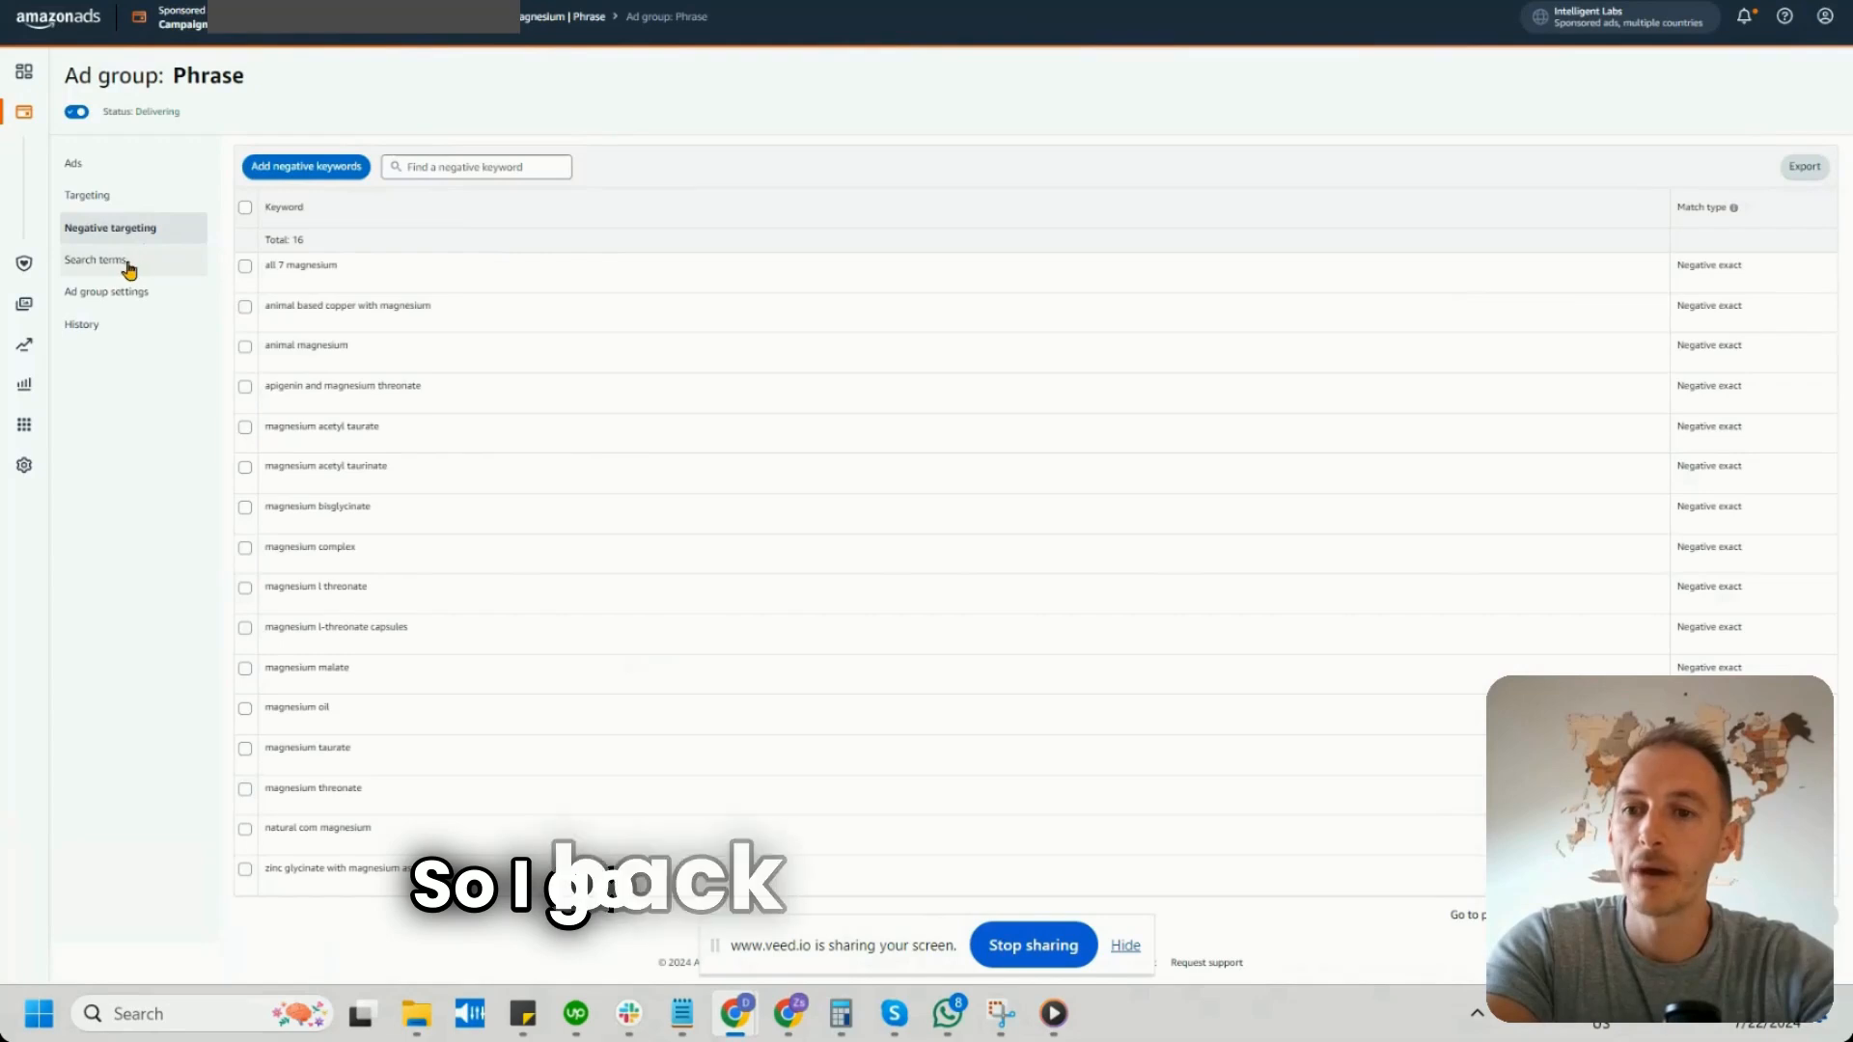
In Amazon Ads, search the Phrase ad group's search terms for malate, replacing the existing search text
left_click(123, 259)
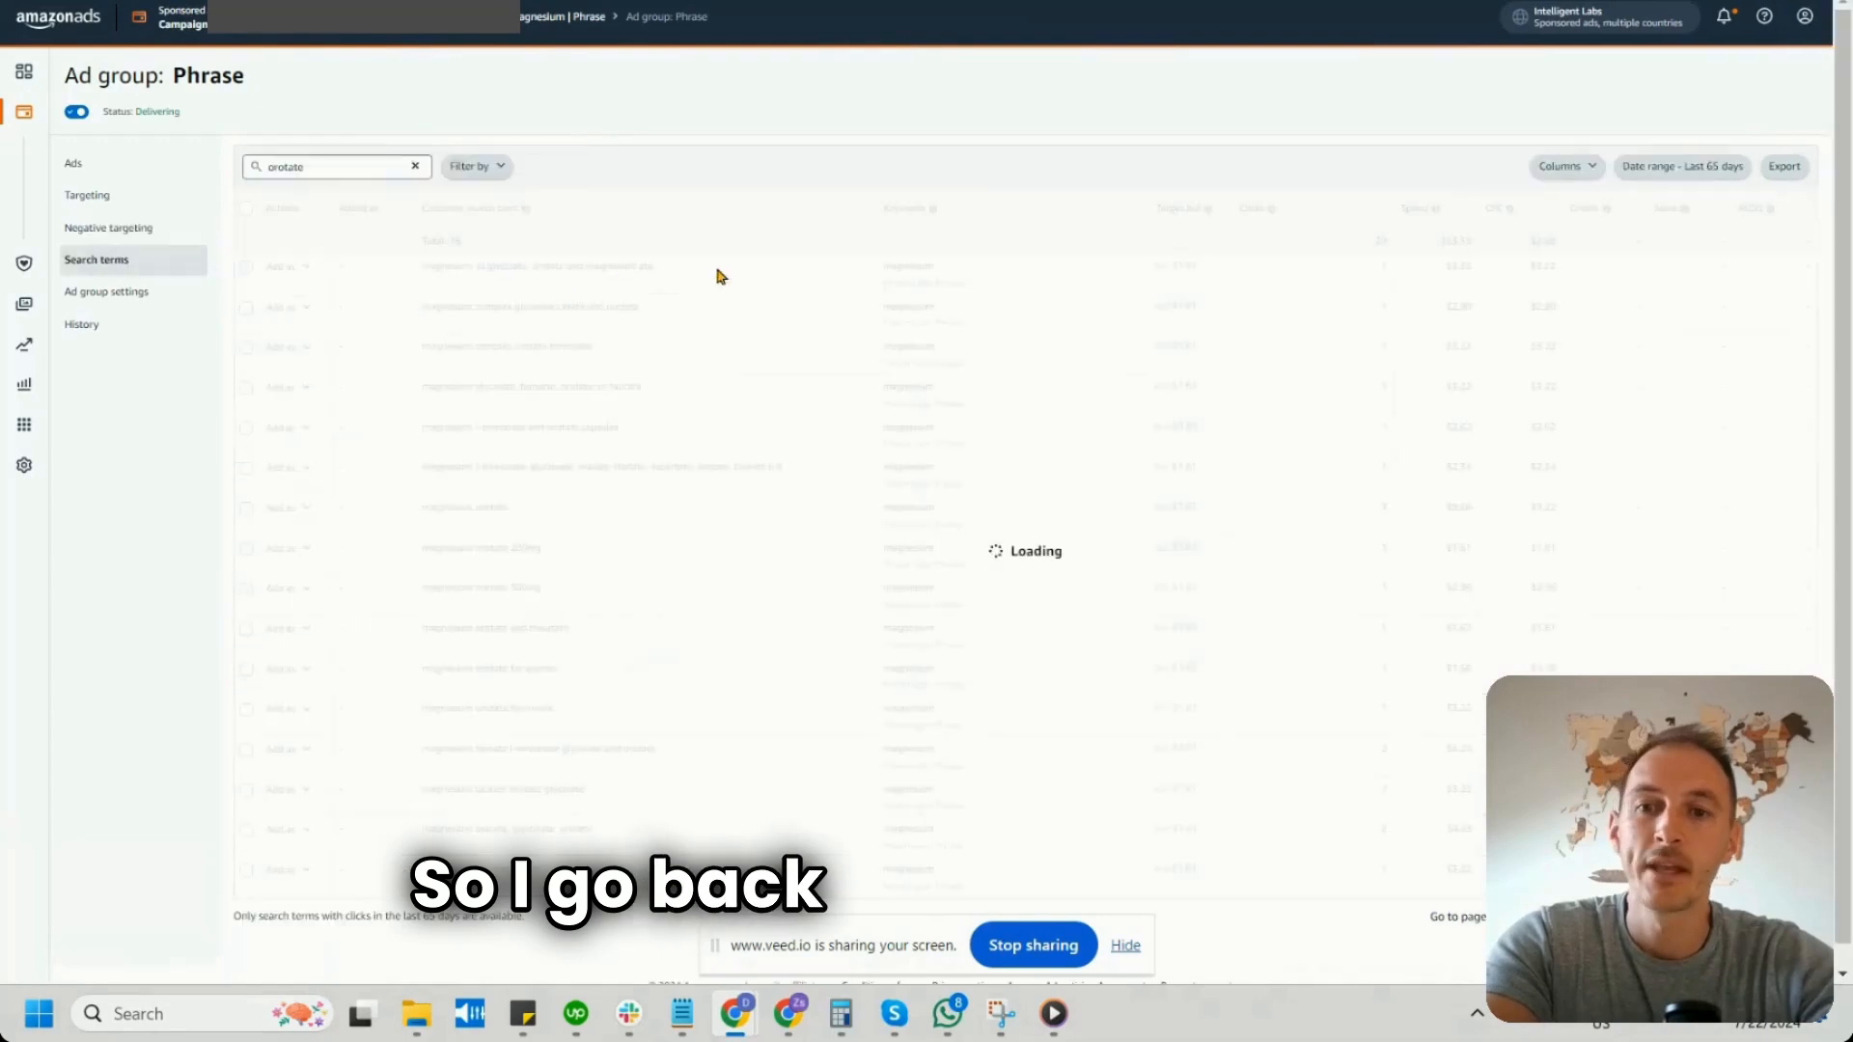
left_click(415, 166)
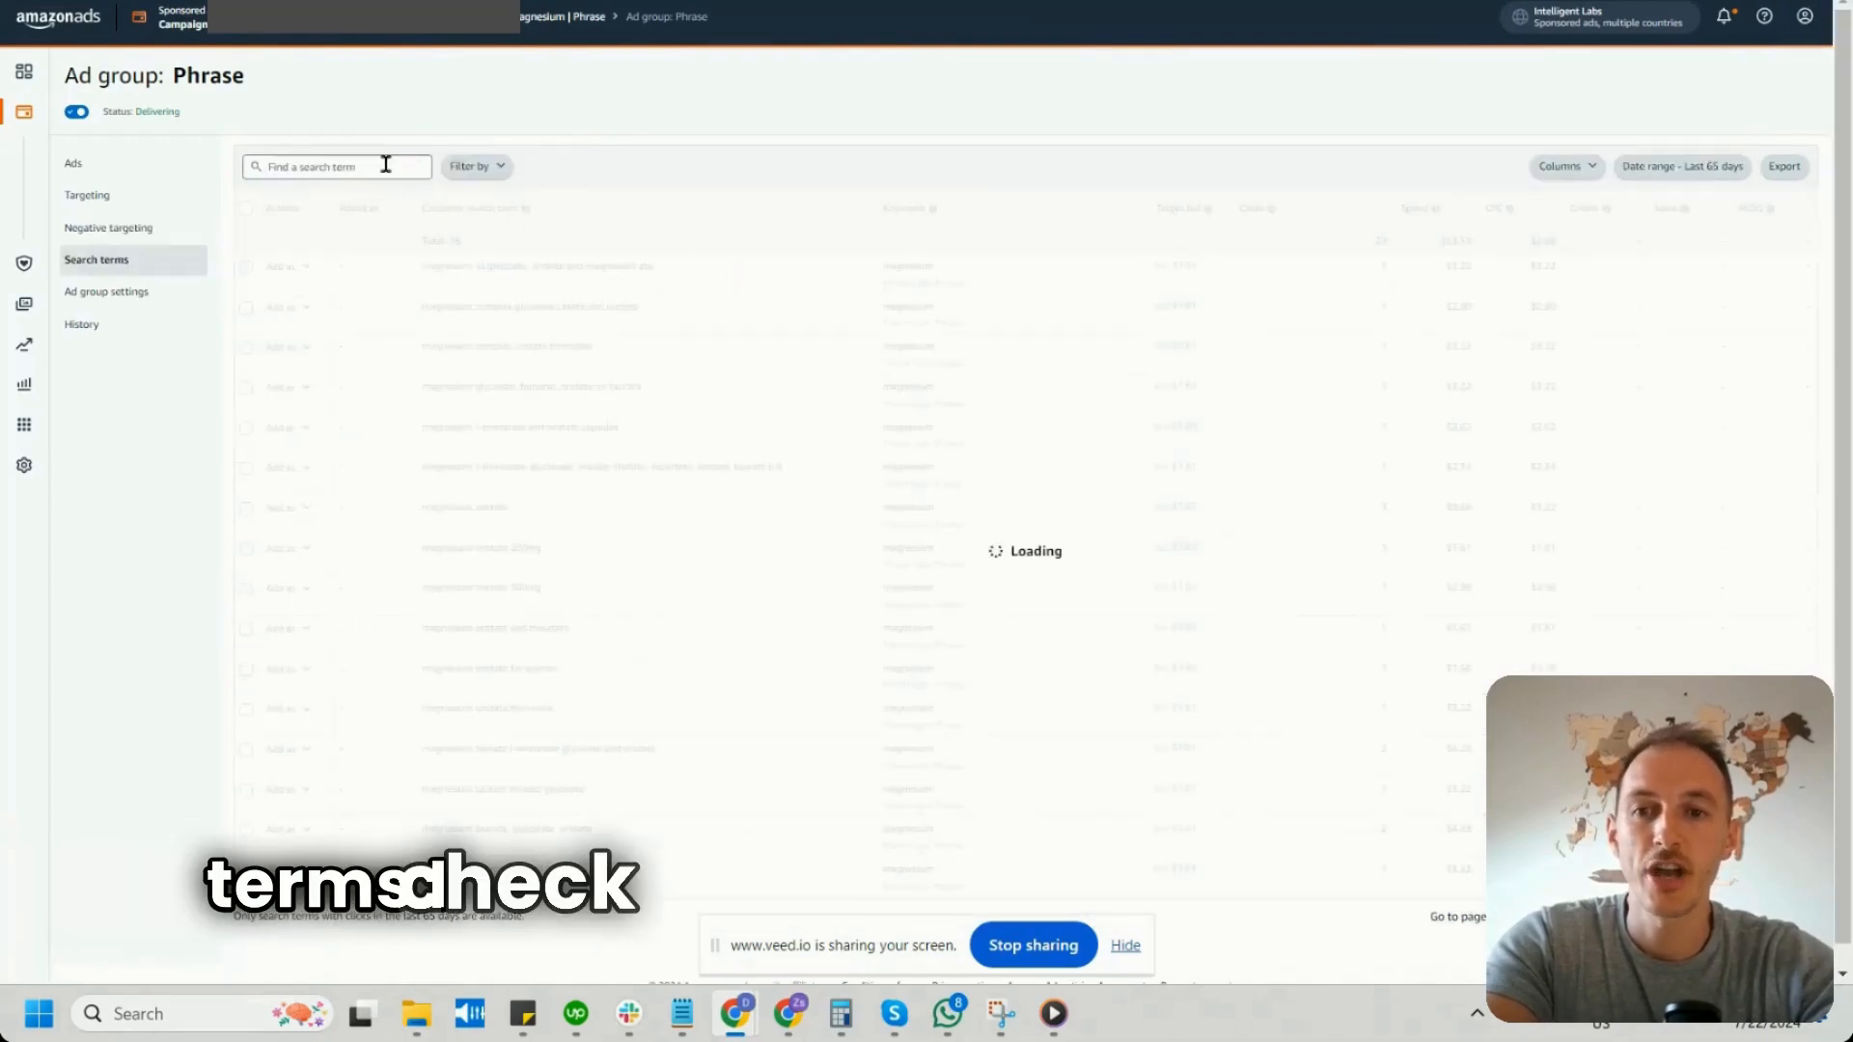
left_click(370, 167)
type("malate")
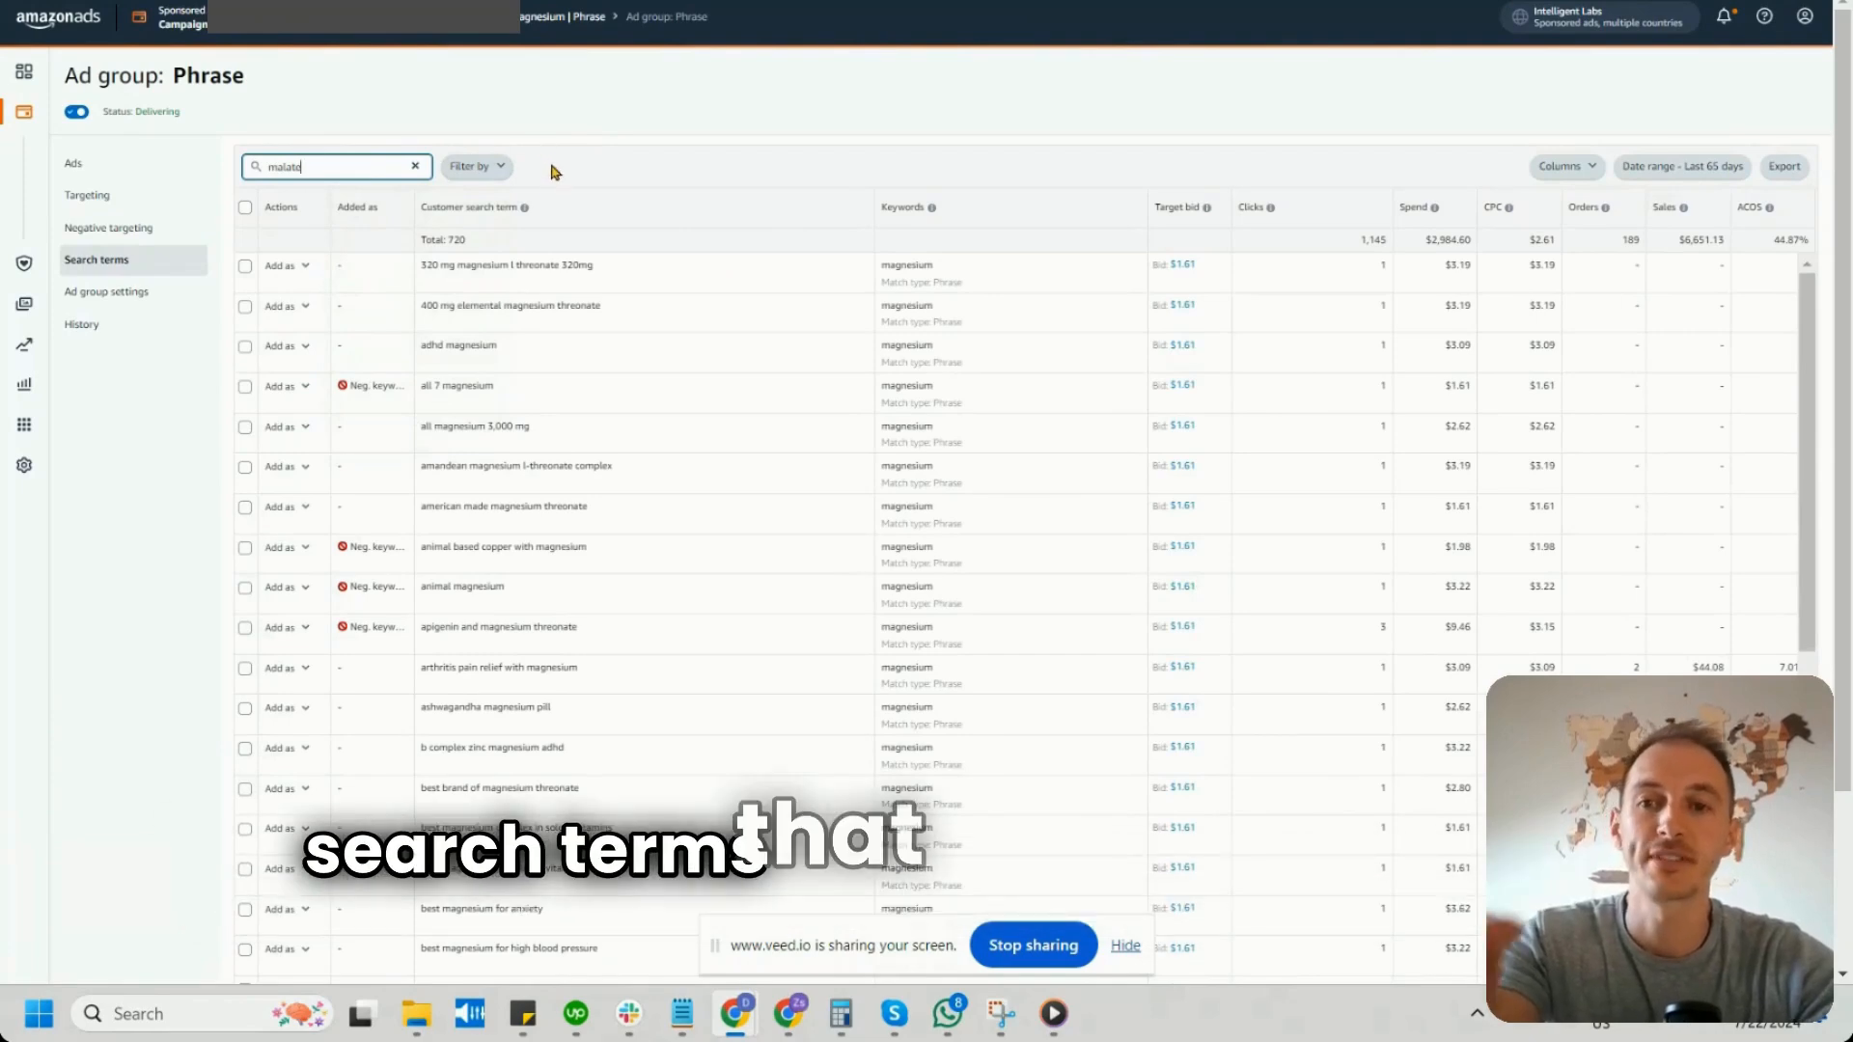
key("Return")
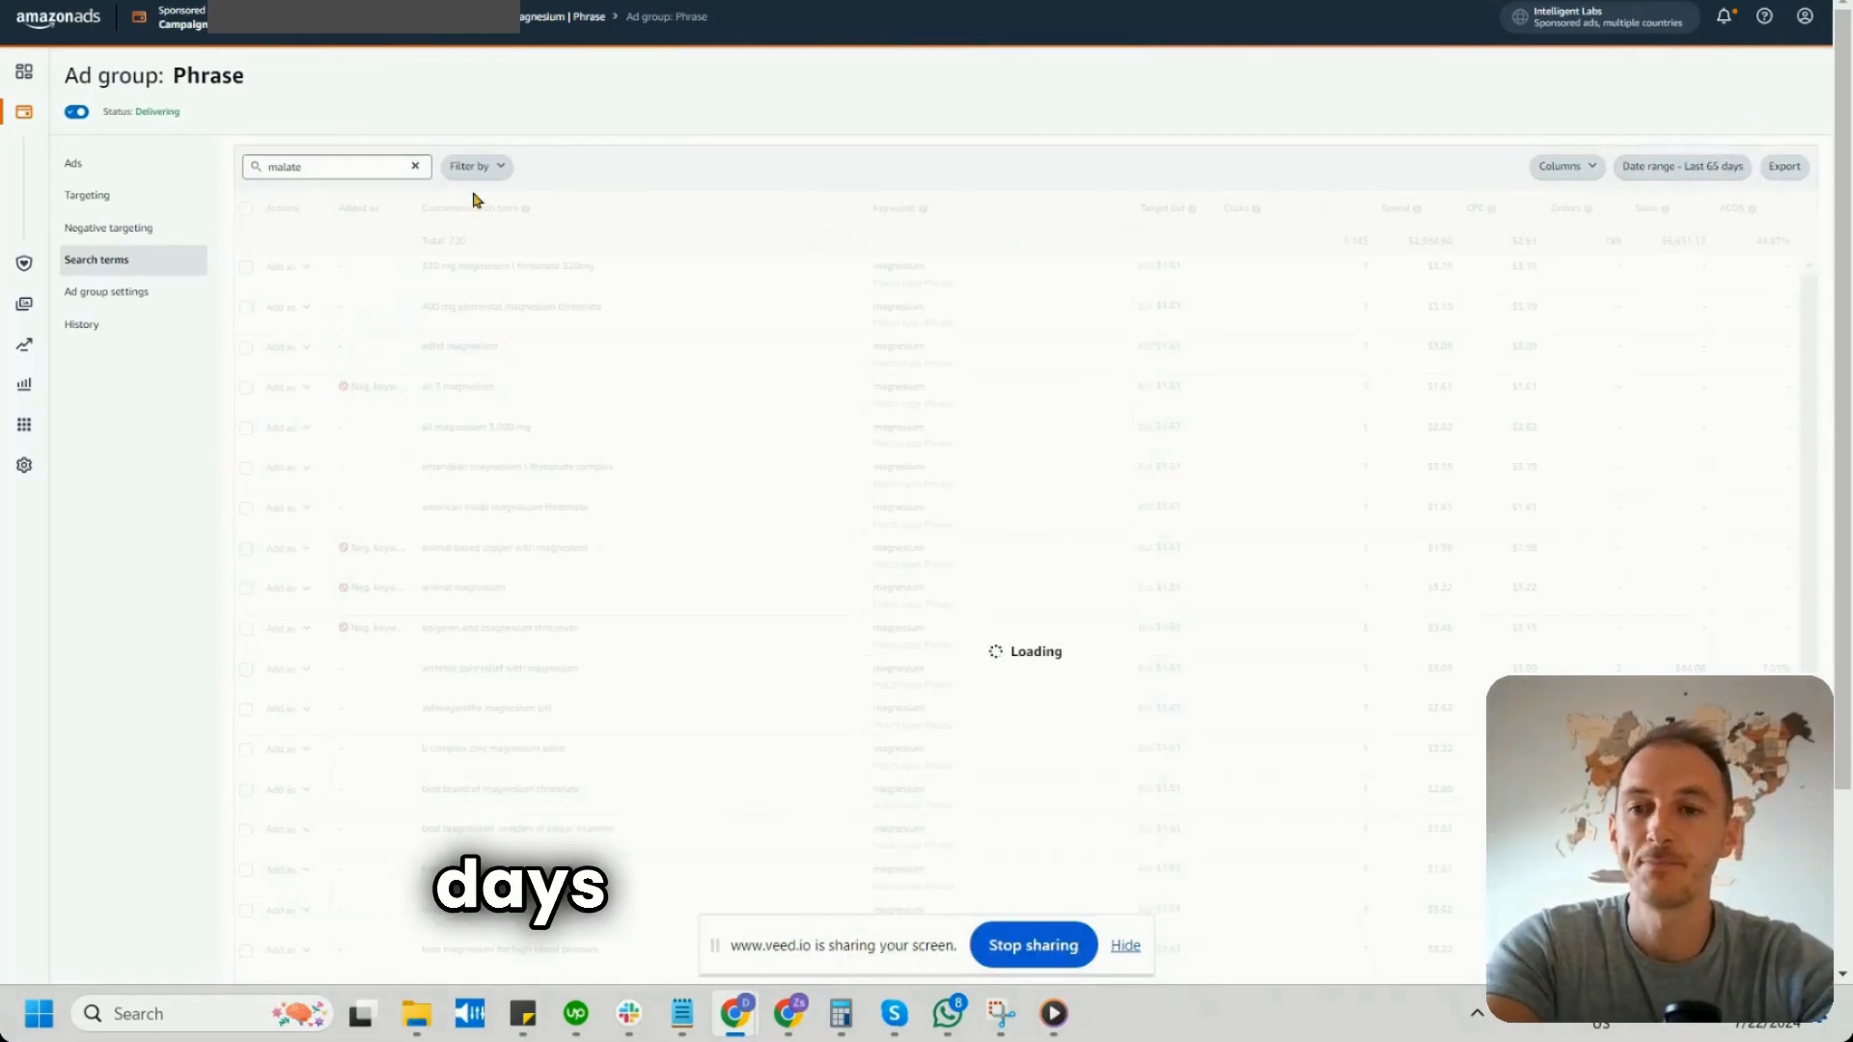
Check the total spend and ACOS of the search terms containing malate
scroll(1811, 281, "down", 1)
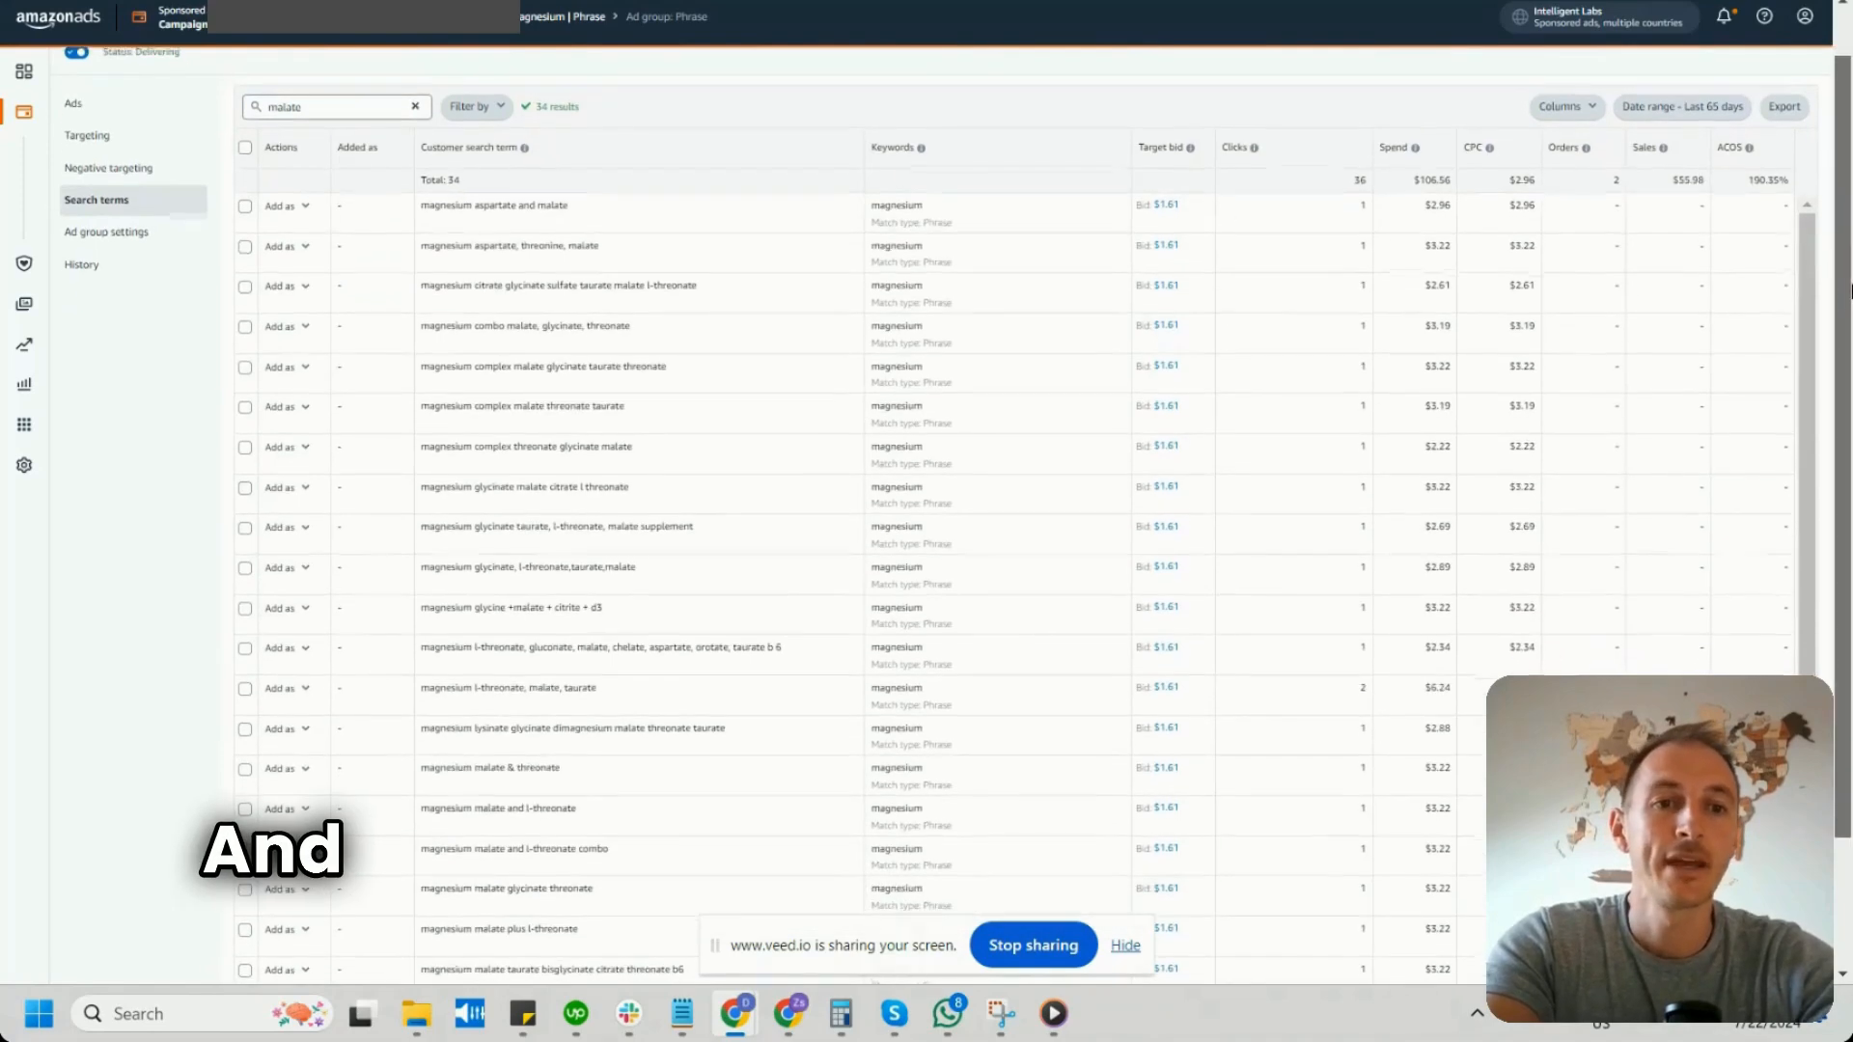
left_click_drag(1413, 180, 1461, 192)
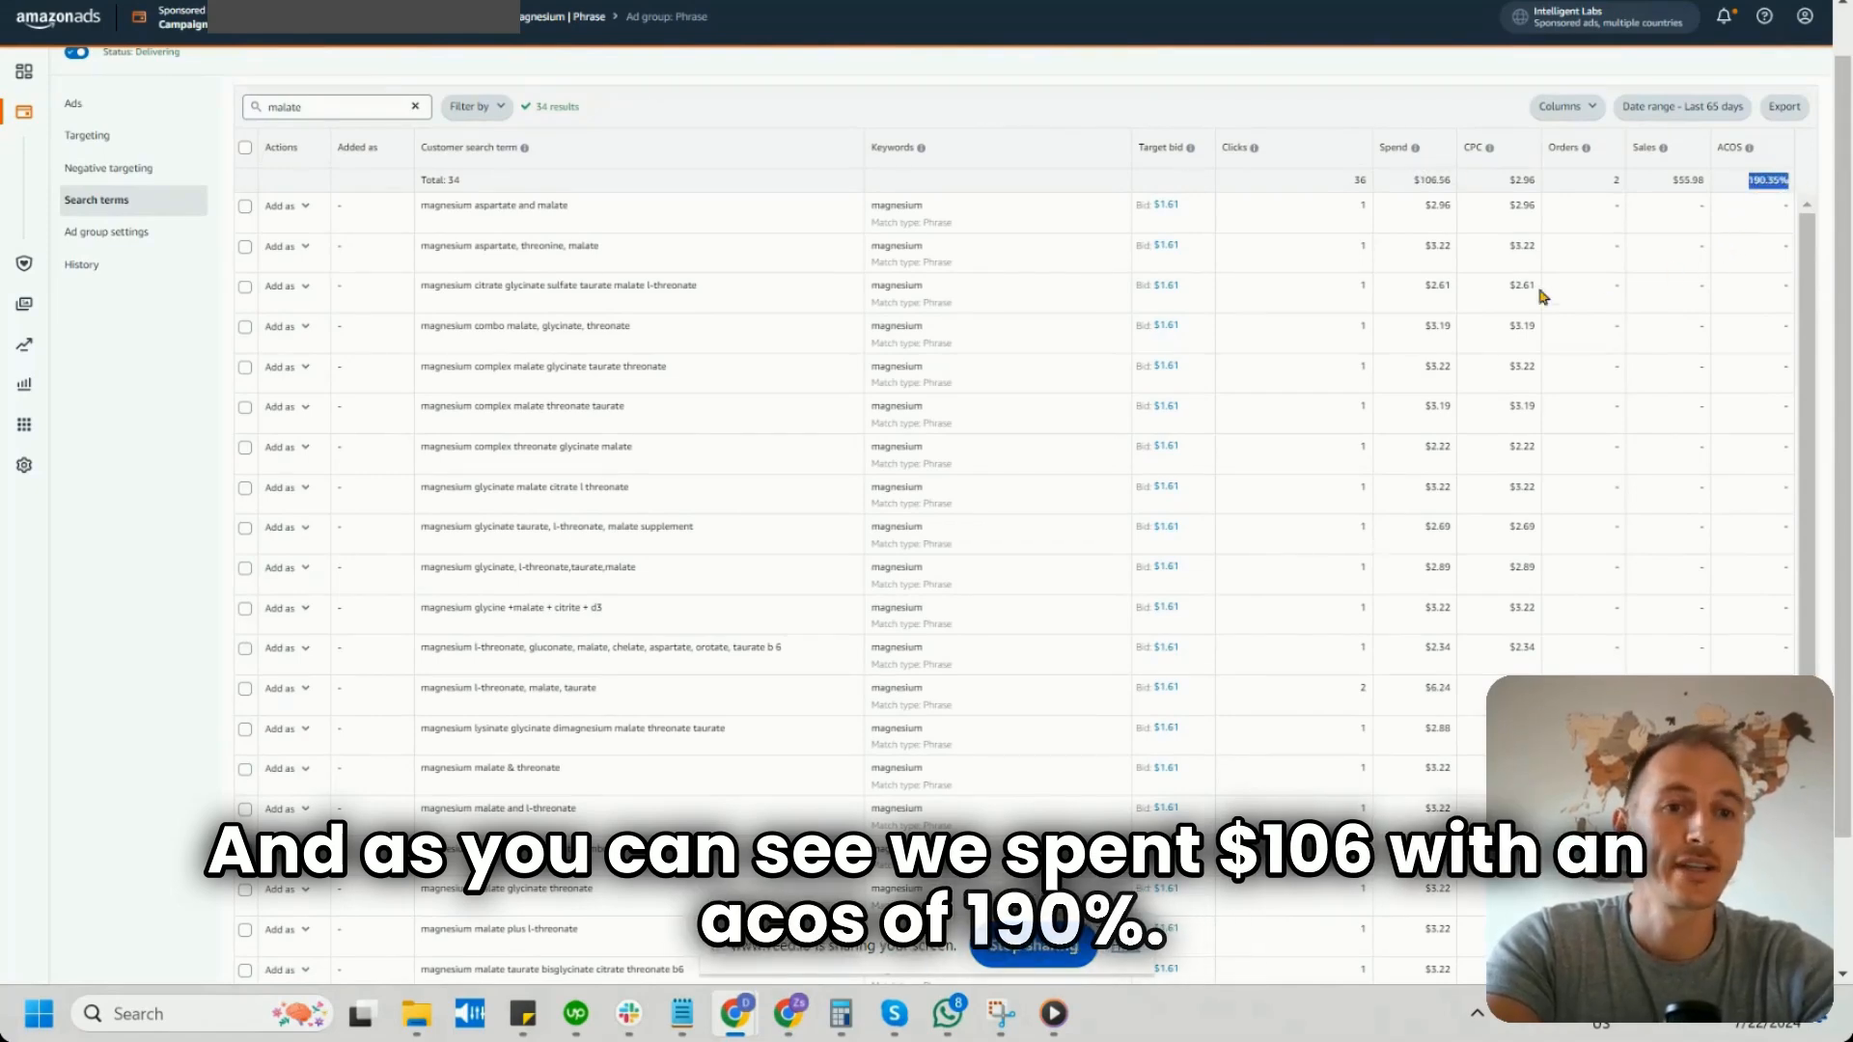
scroll(773, 264, "up", 1)
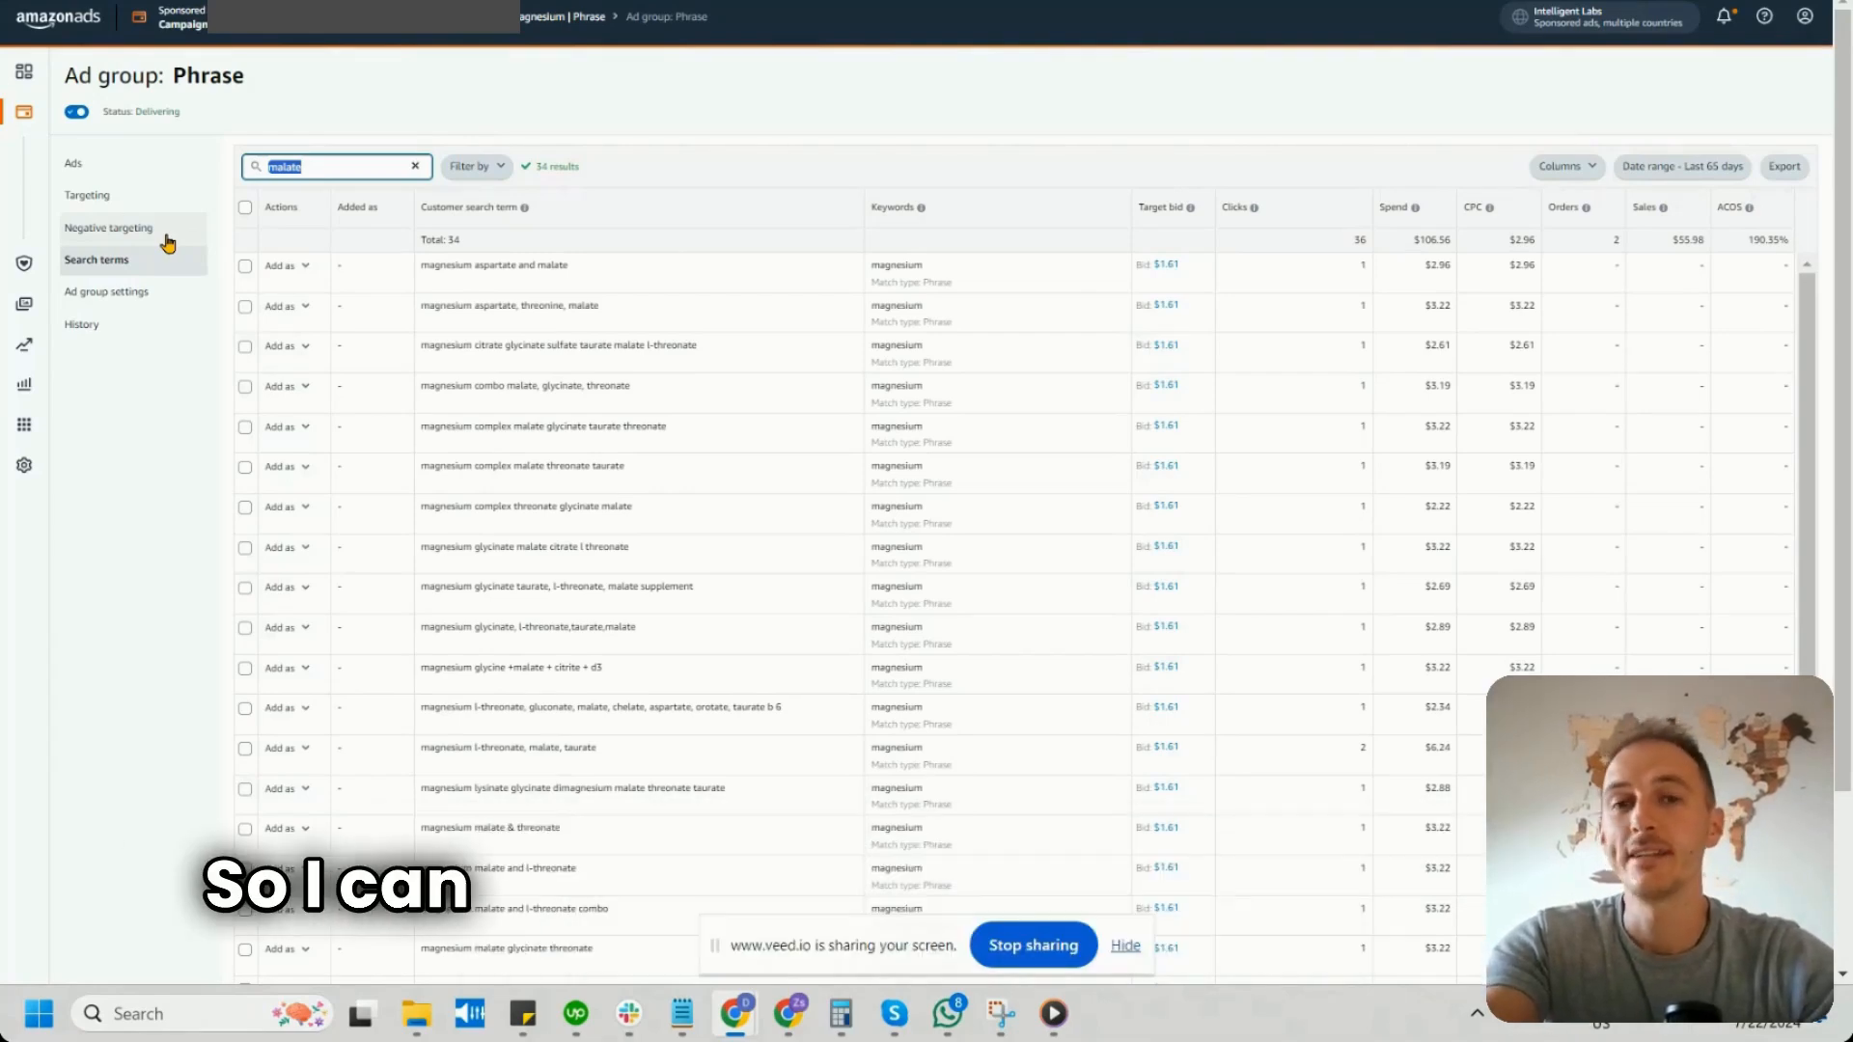
Add malate as a negative phrase keyword to the Phrase ad group and save it
left_click(167, 234)
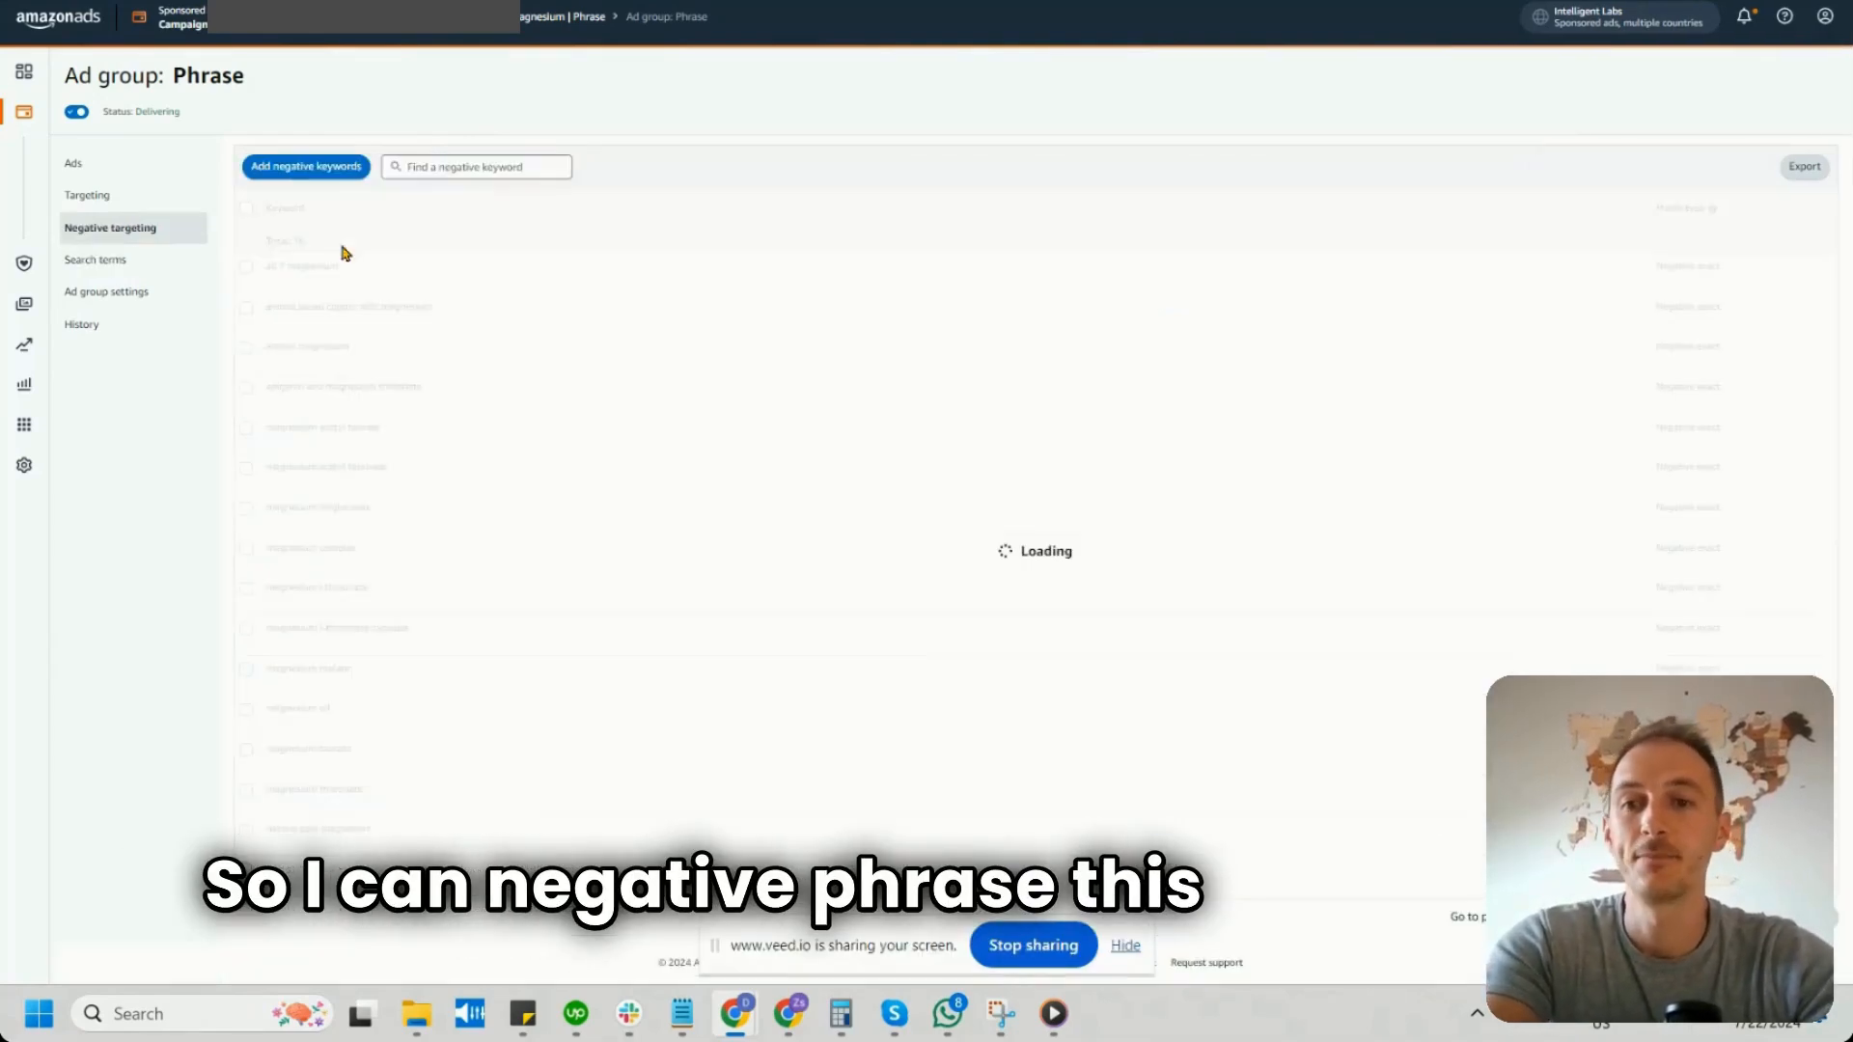
left_click(304, 167)
left_click(742, 221)
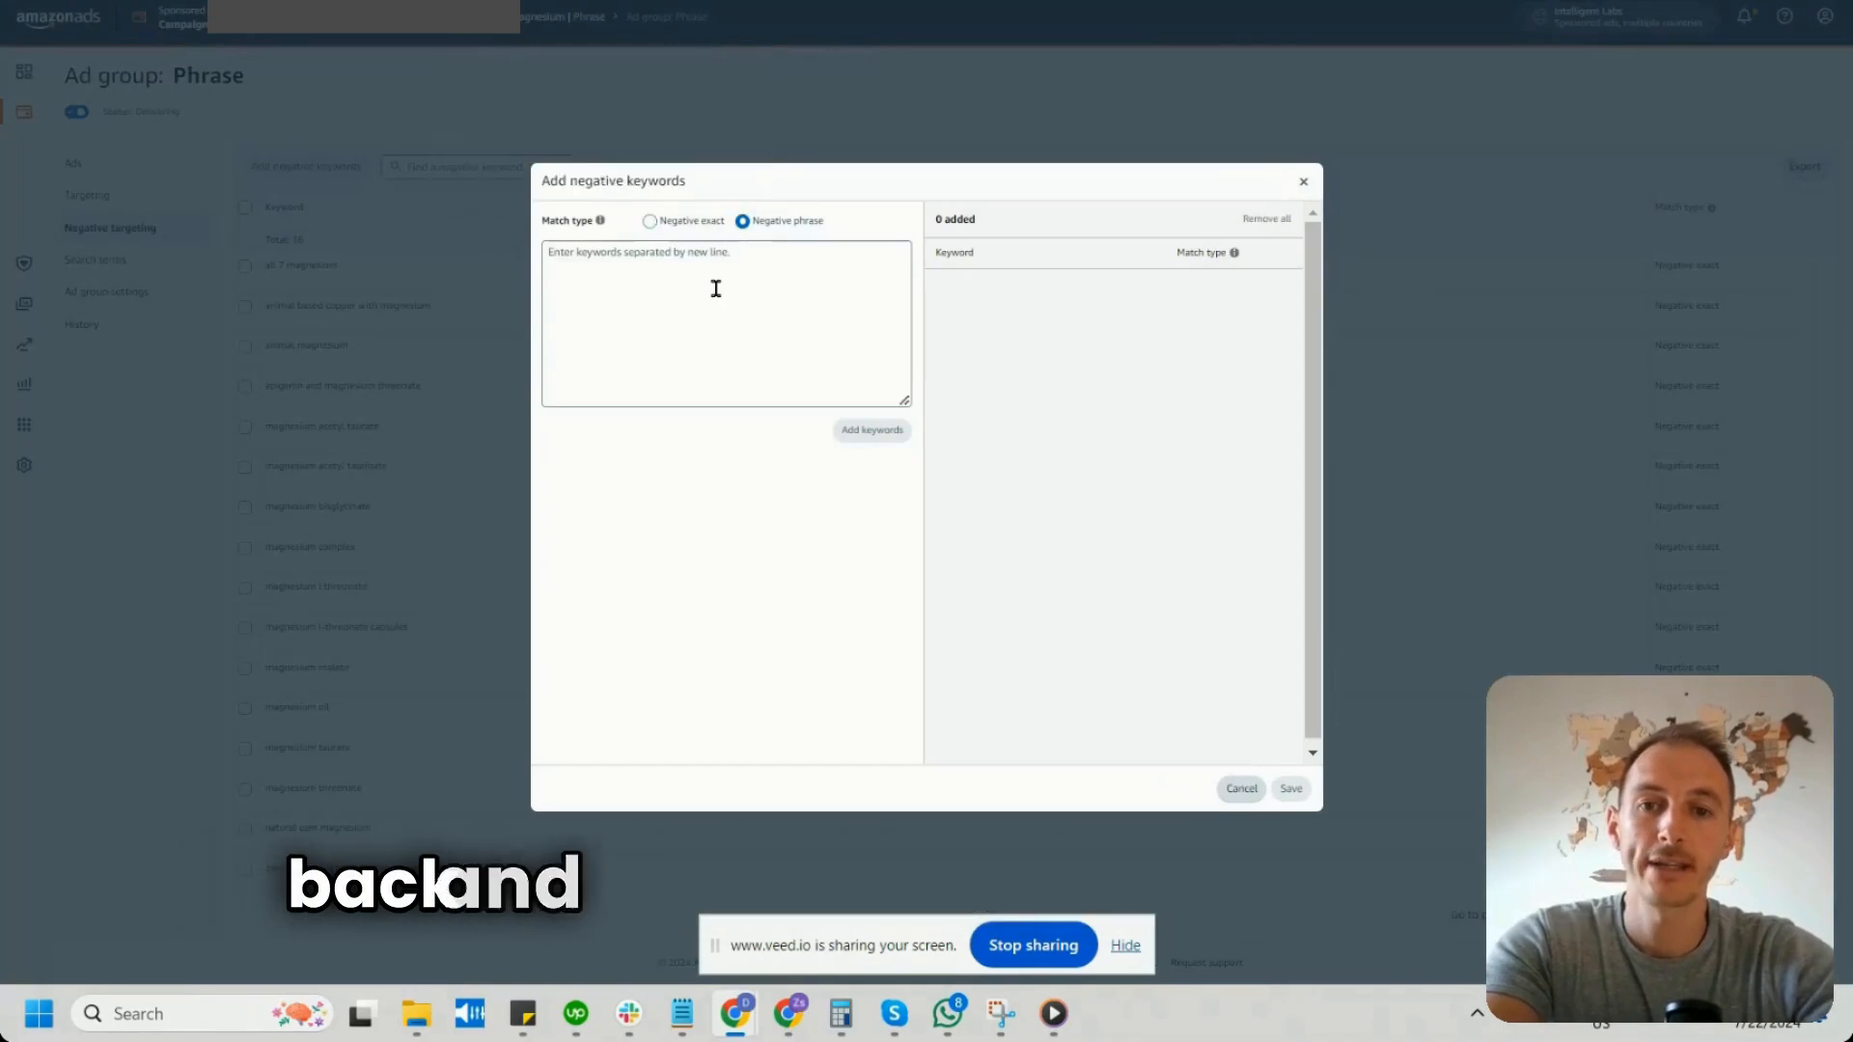
key("ctrl+v")
left_click(871, 430)
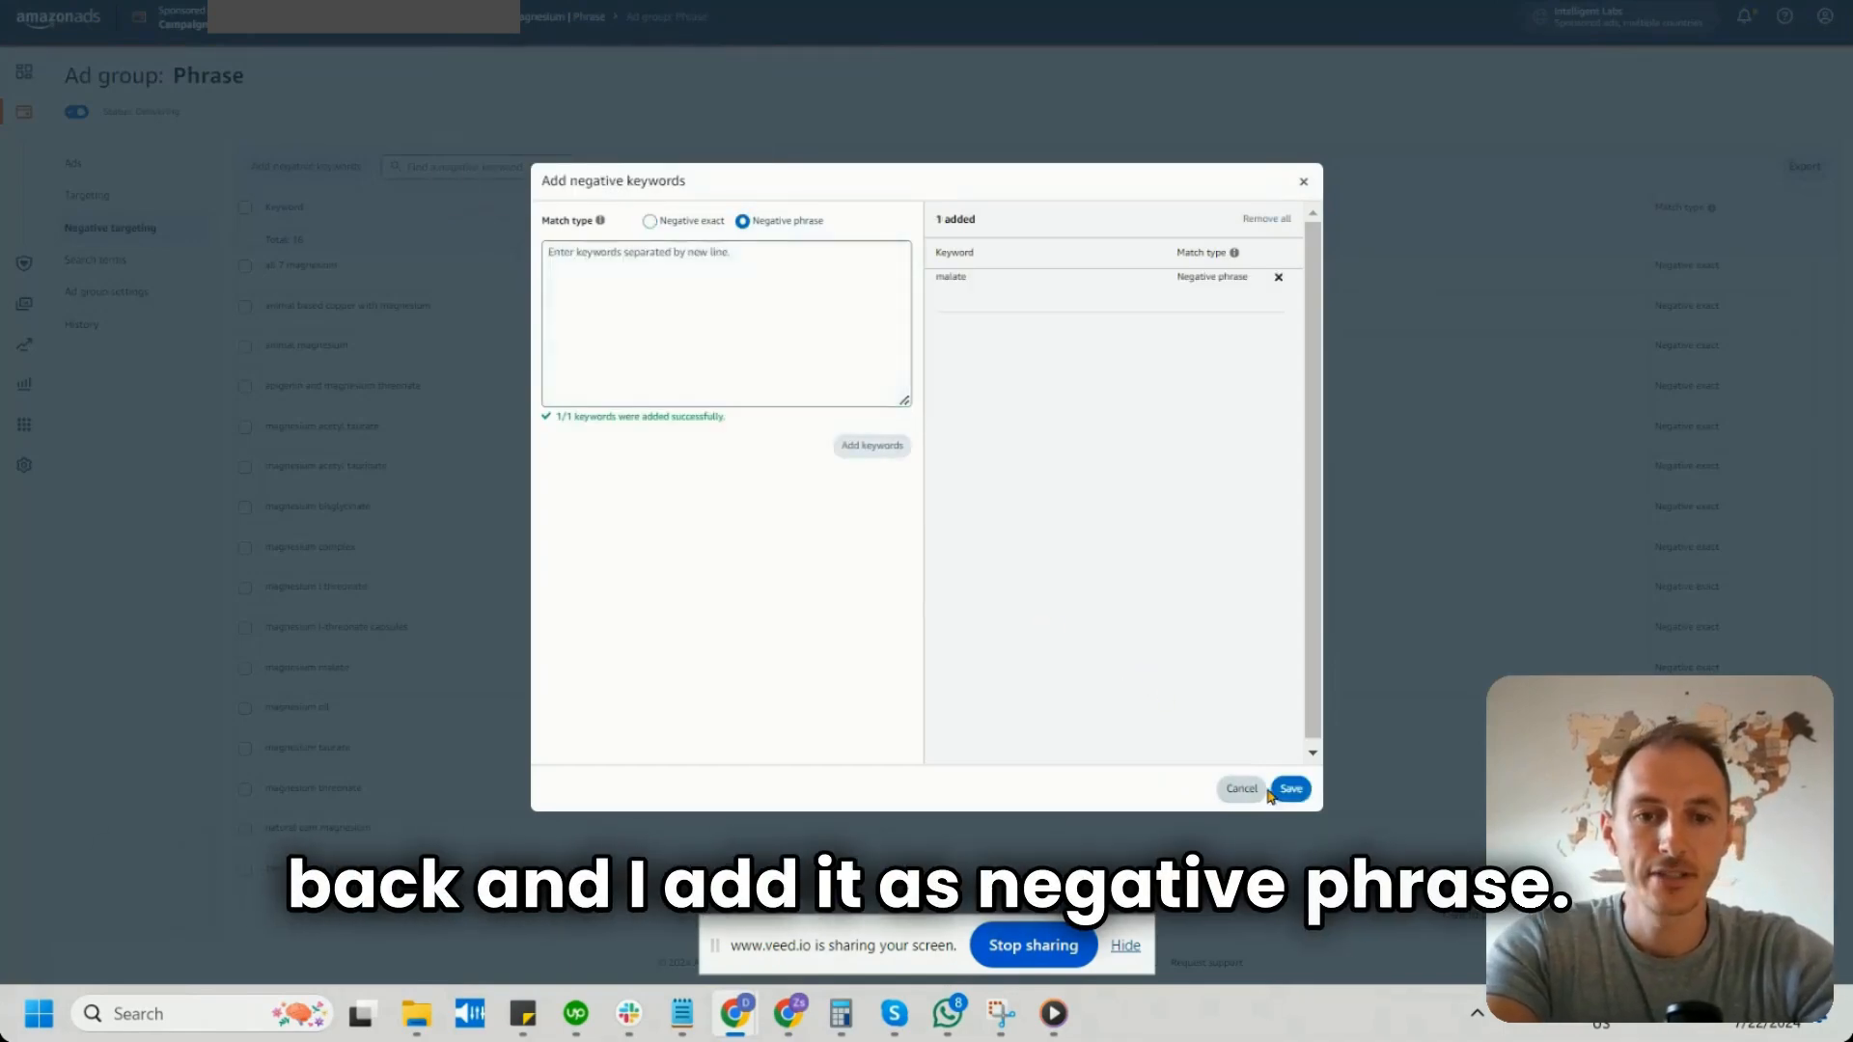
left_click(1292, 788)
Copy citrate from the word frequency results, search the Phrase ad group's search terms for it in Amazon Ads, and check the total spend
key("alt+Tab")
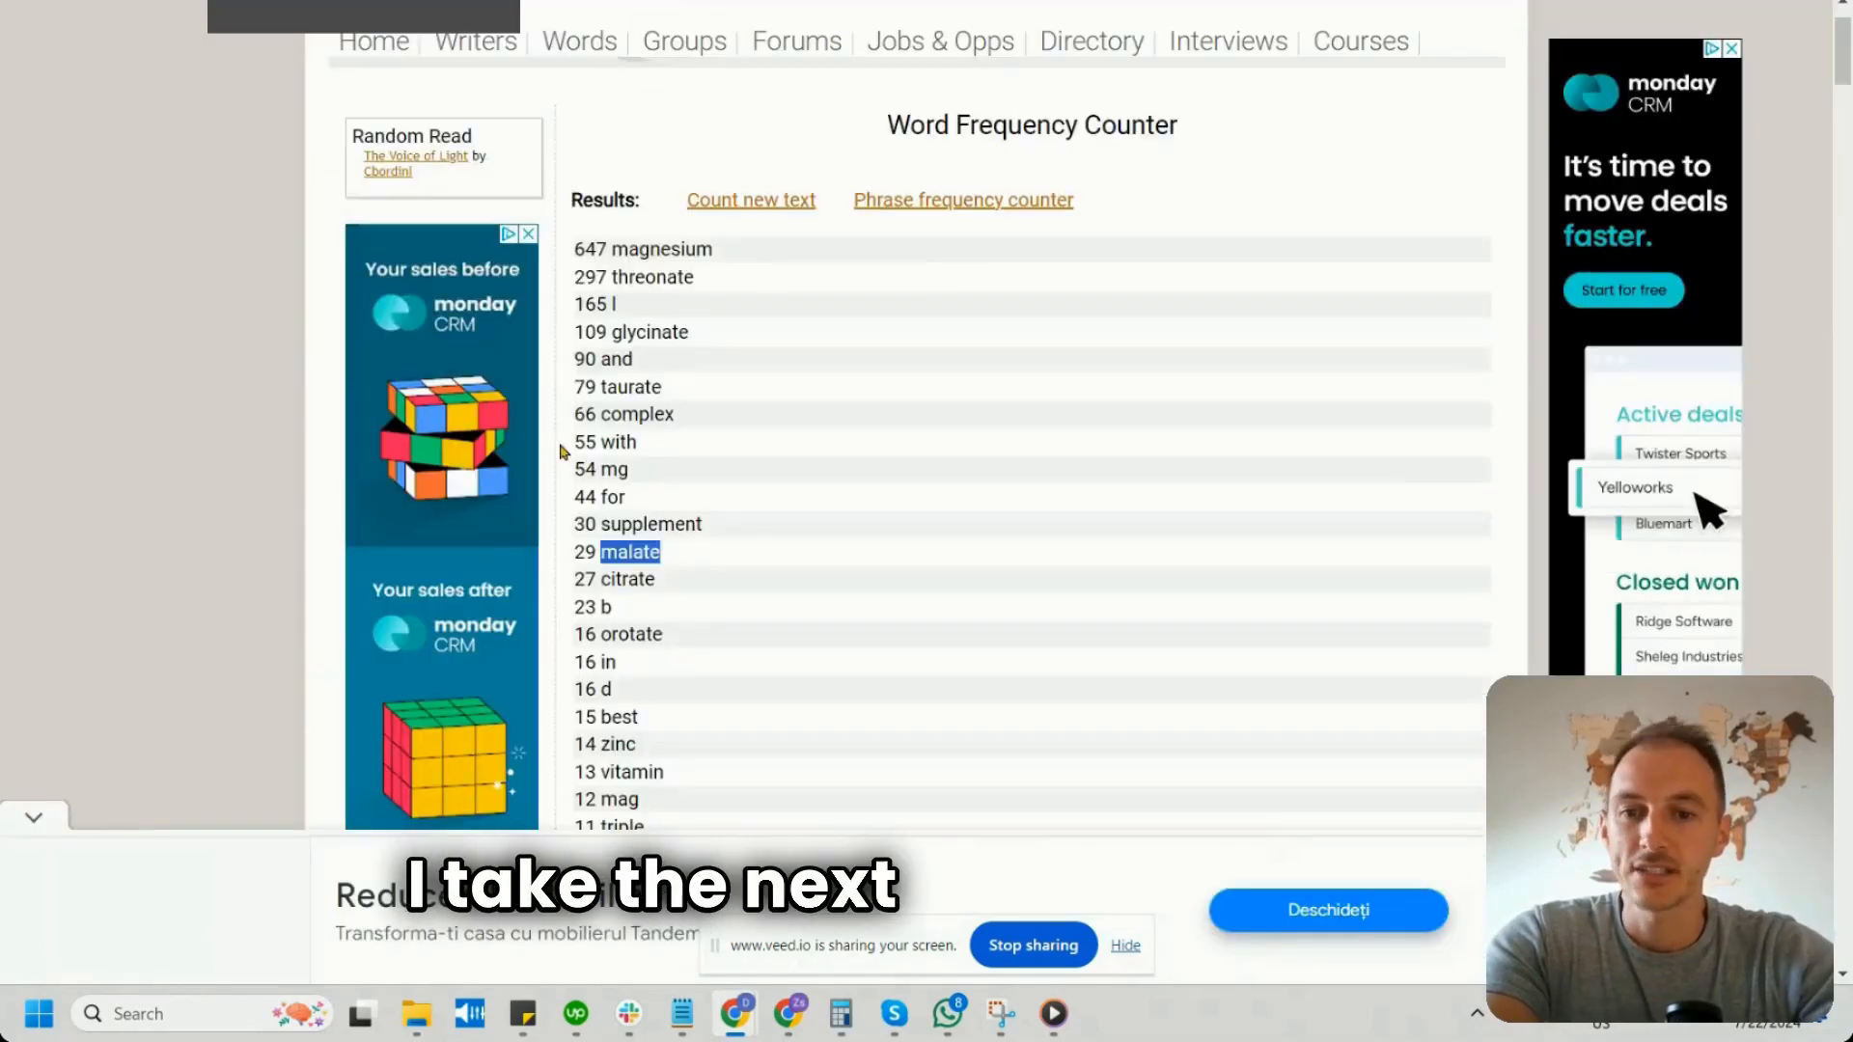
double_click(608, 579)
key("ctrl+c")
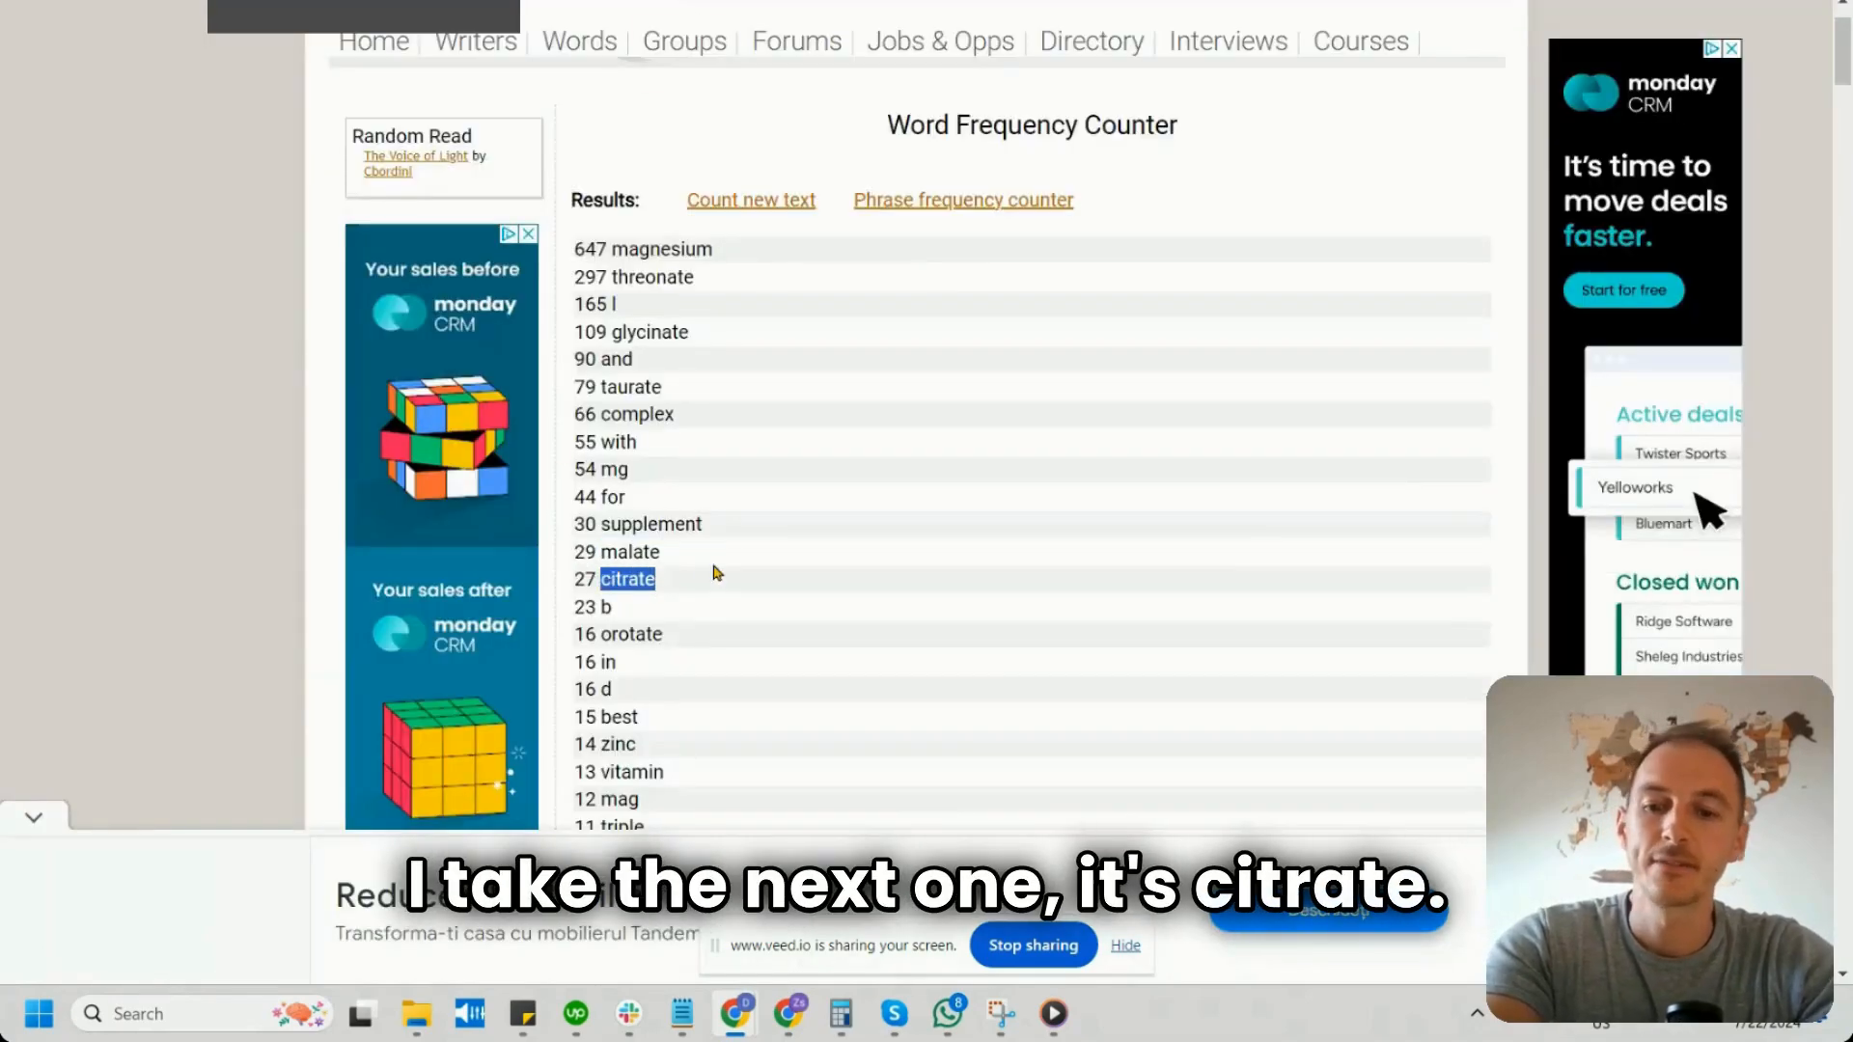
key("alt+Tab")
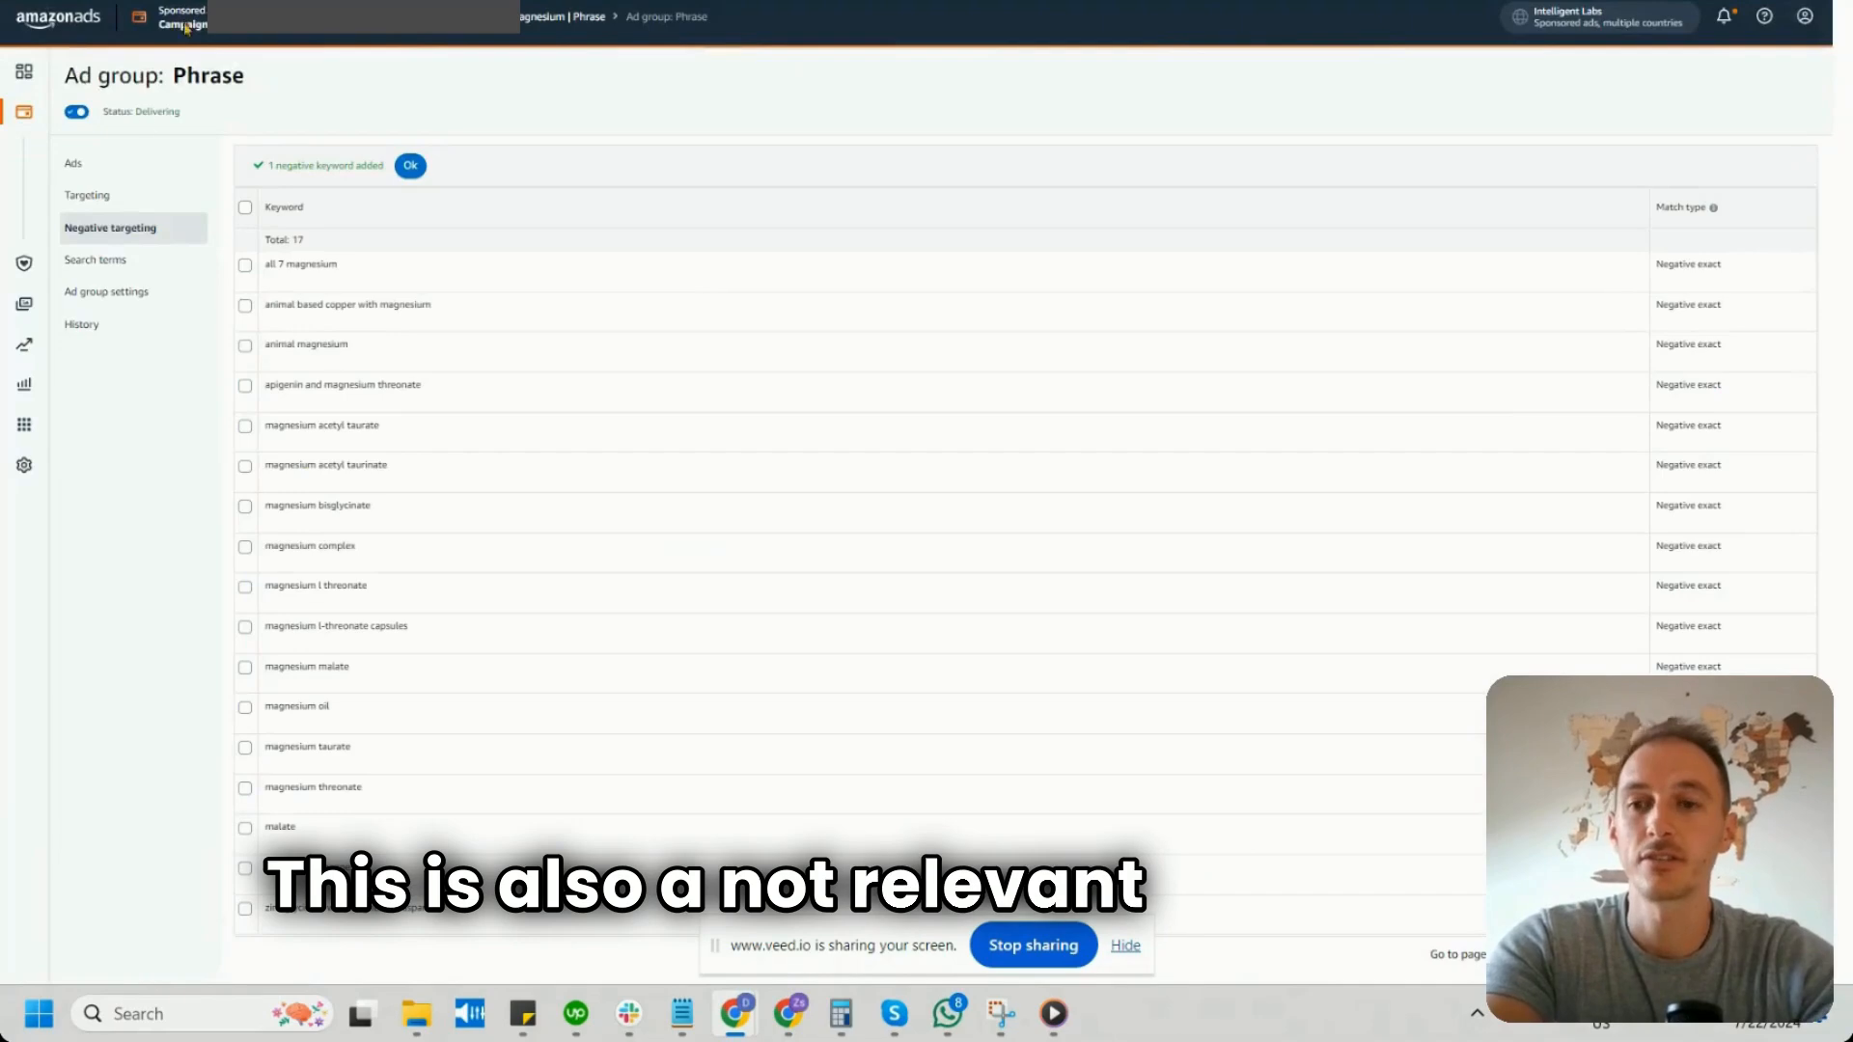
left_click(117, 263)
double_click(331, 170)
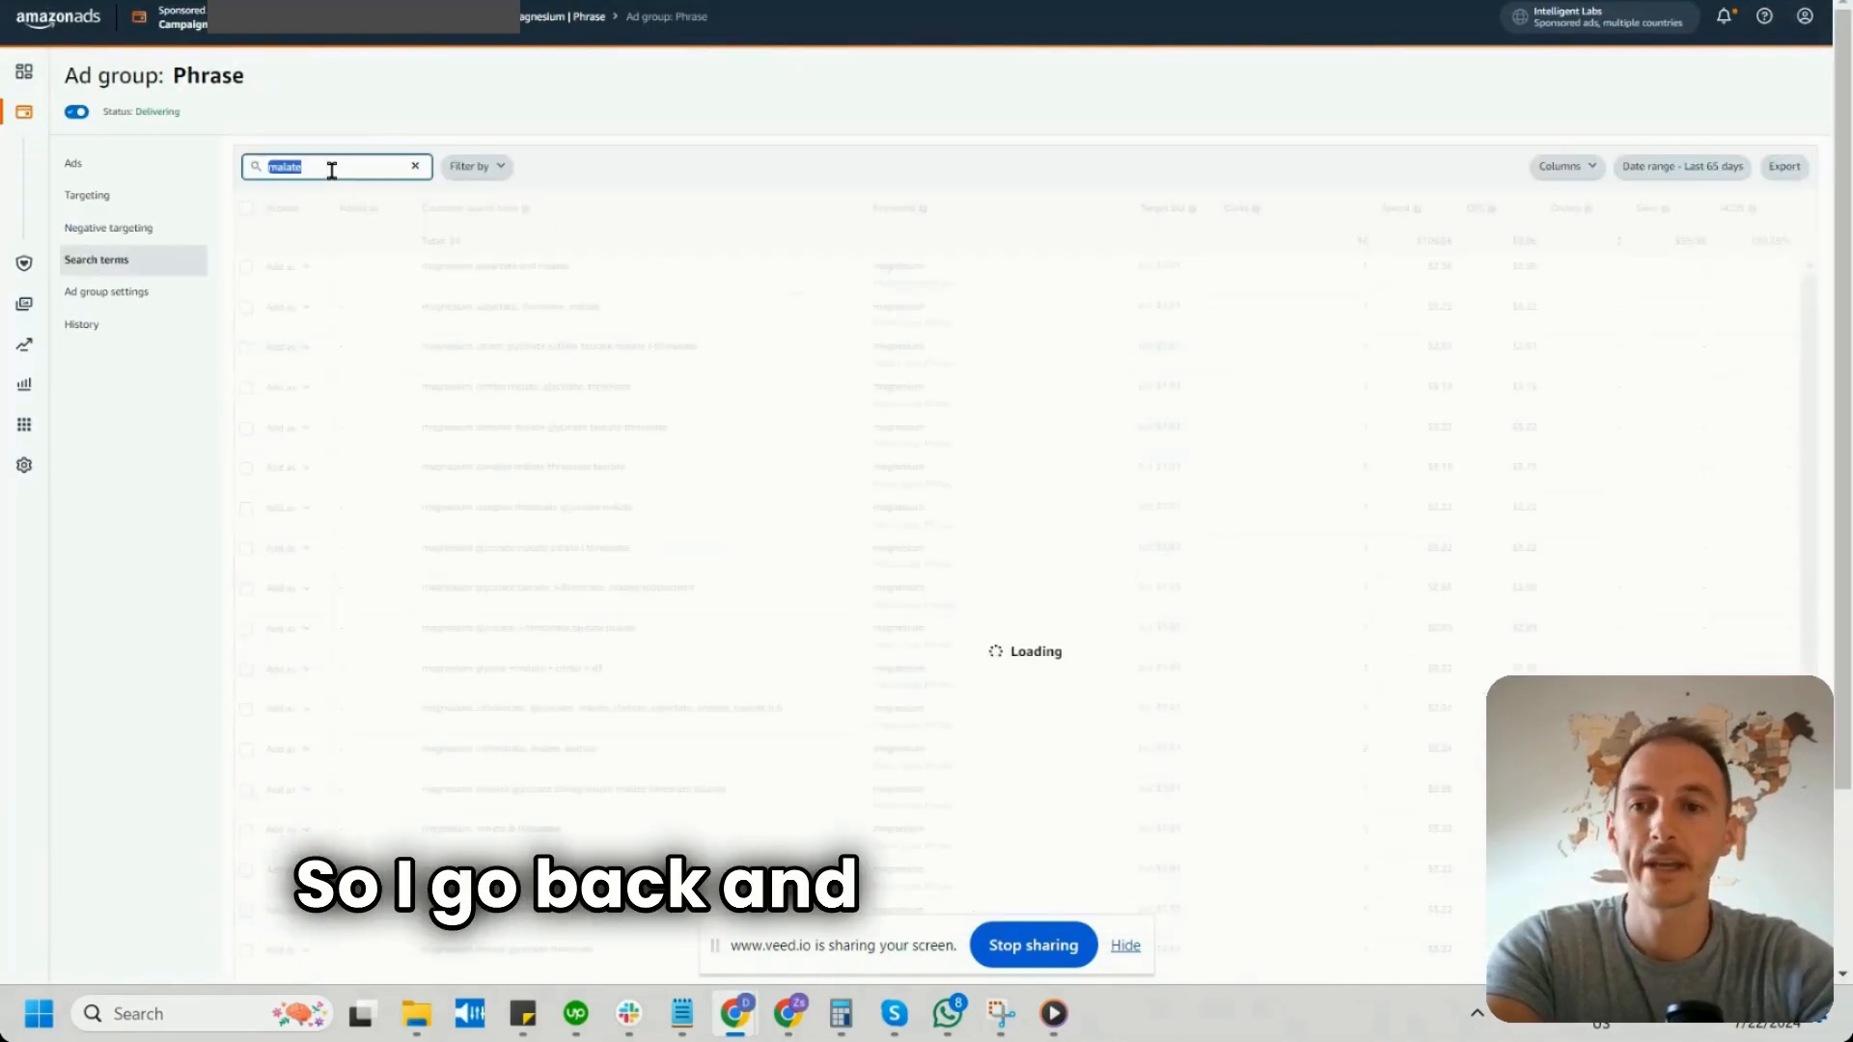
key("ctrl+v")
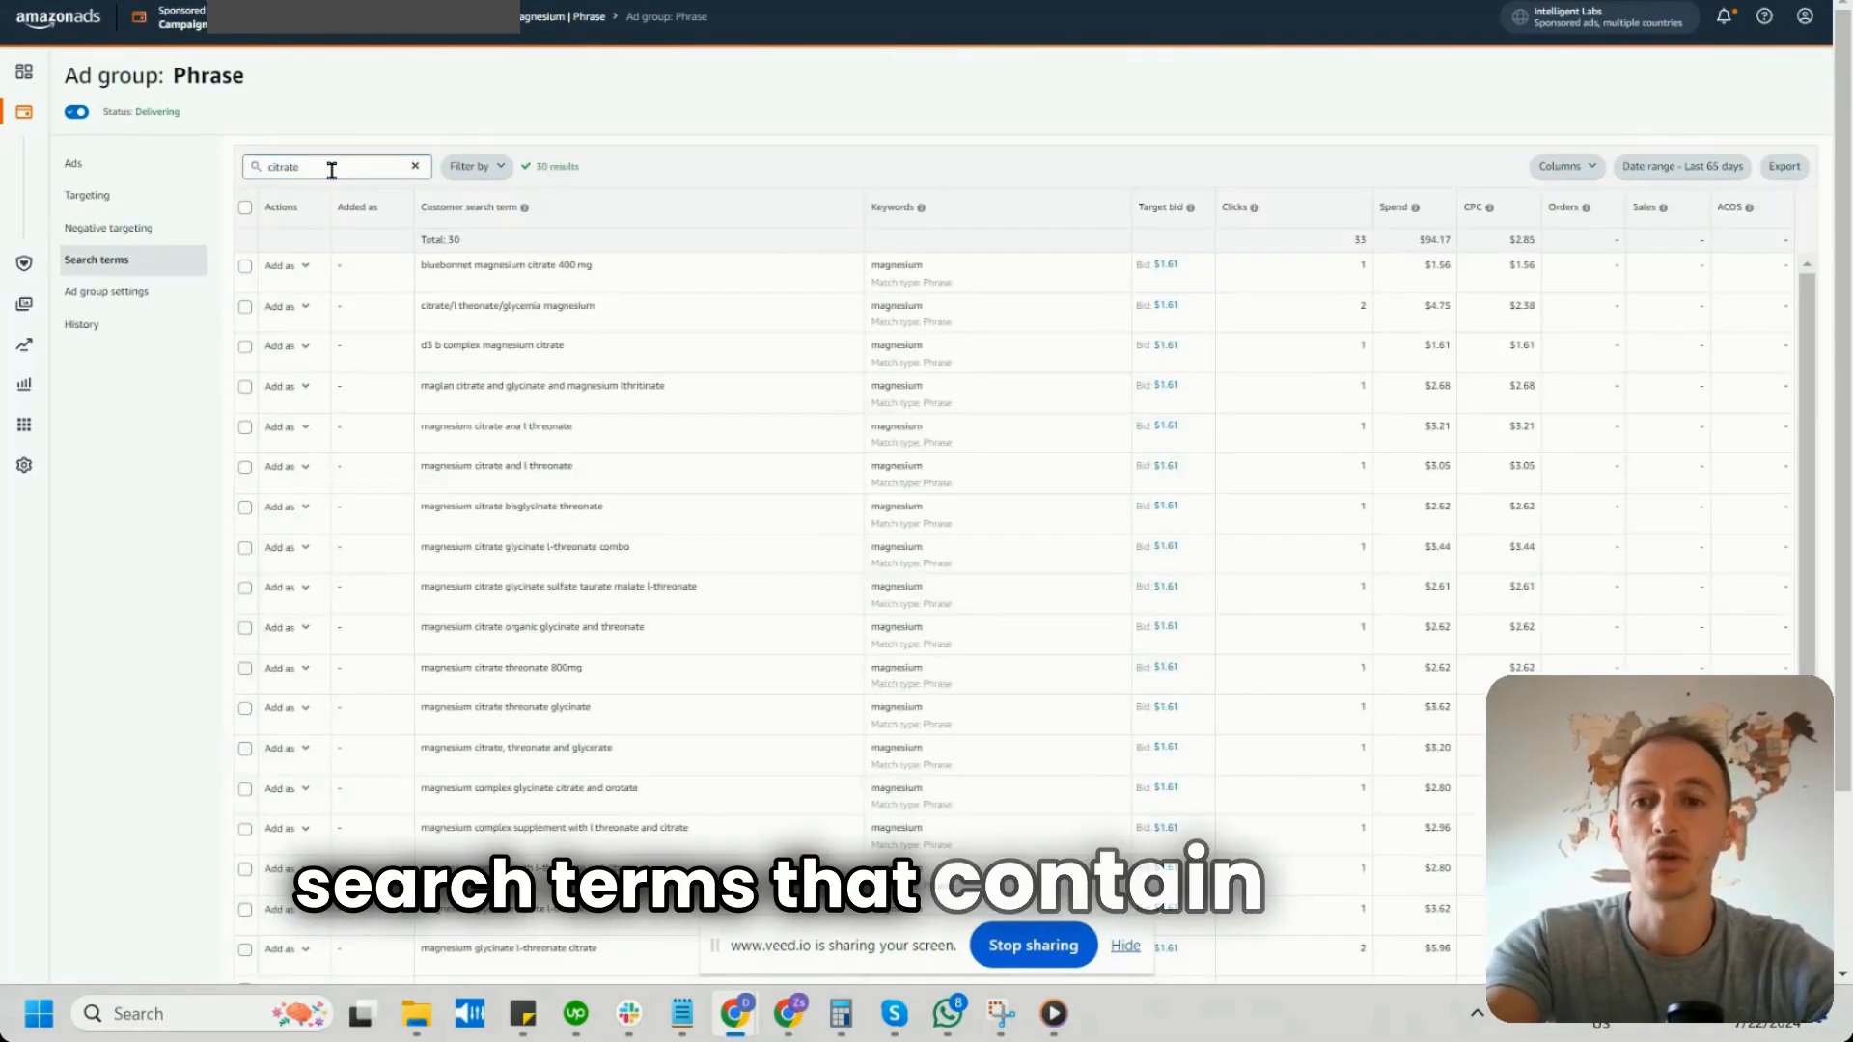
left_click_drag(1418, 240, 1441, 235)
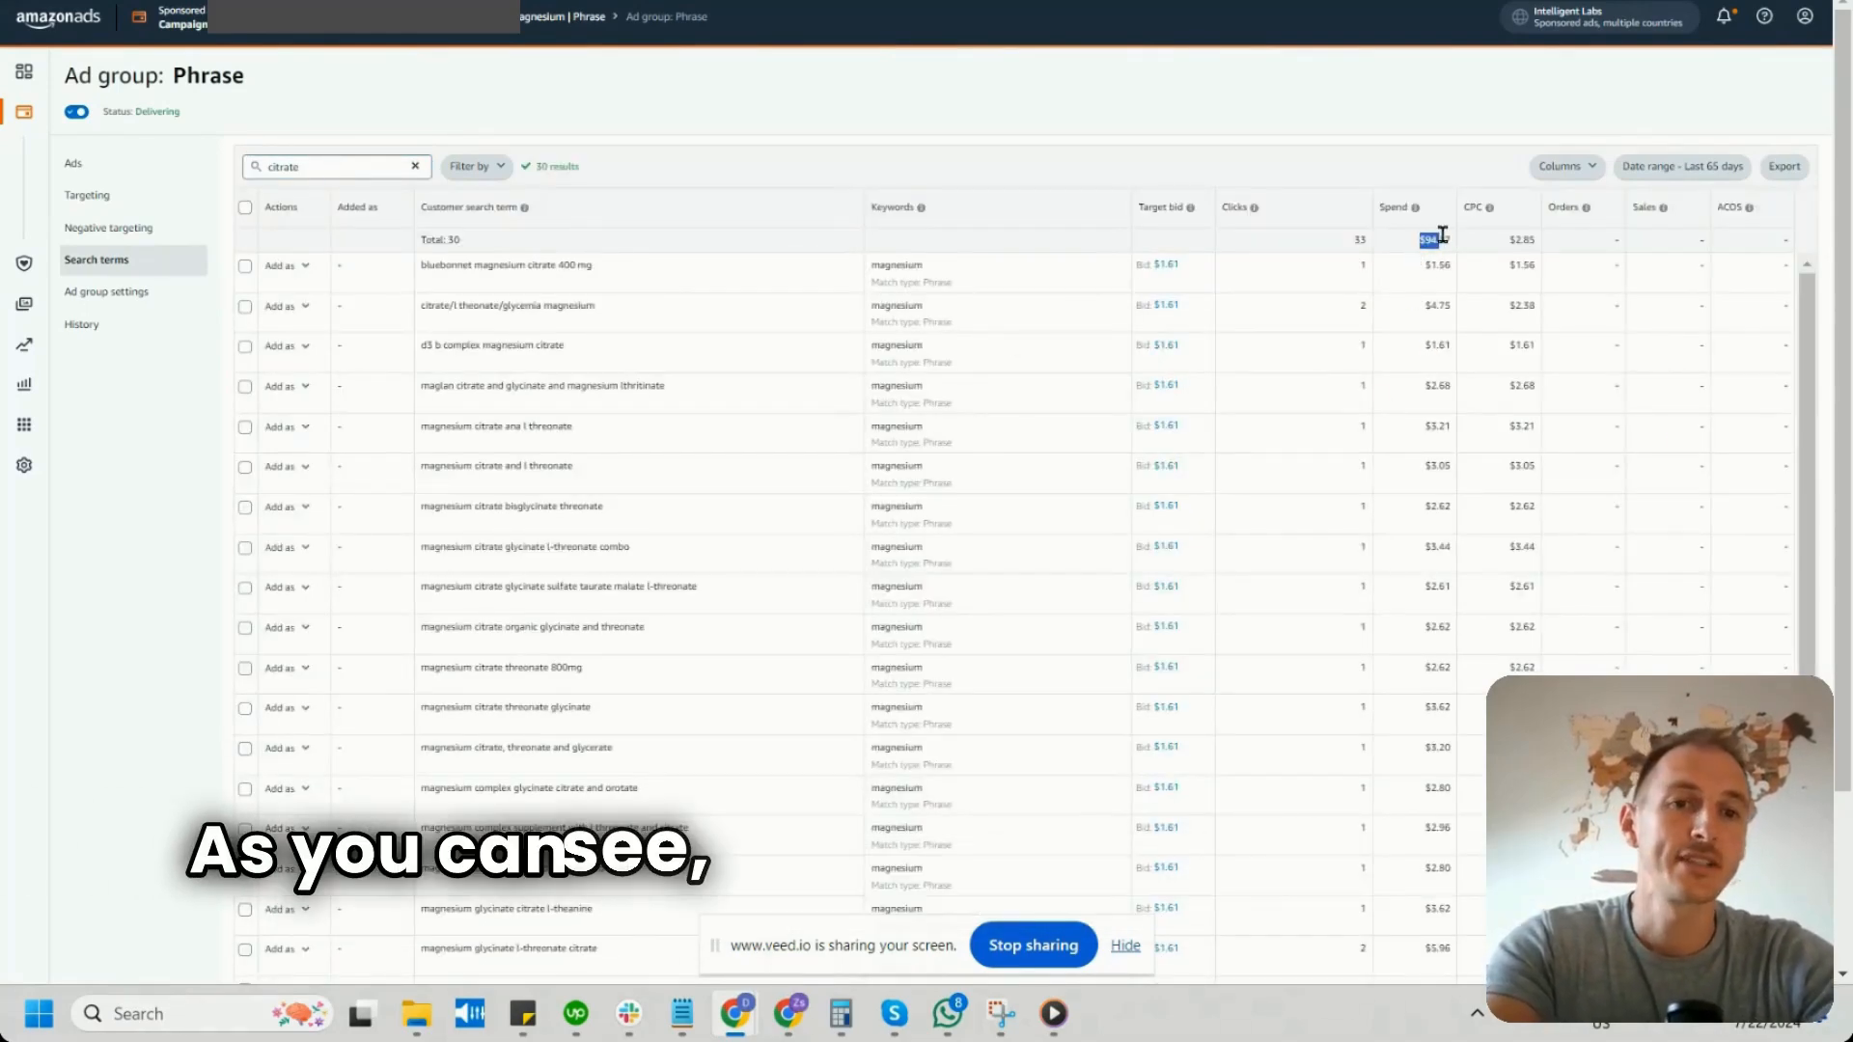
left_click(1447, 256)
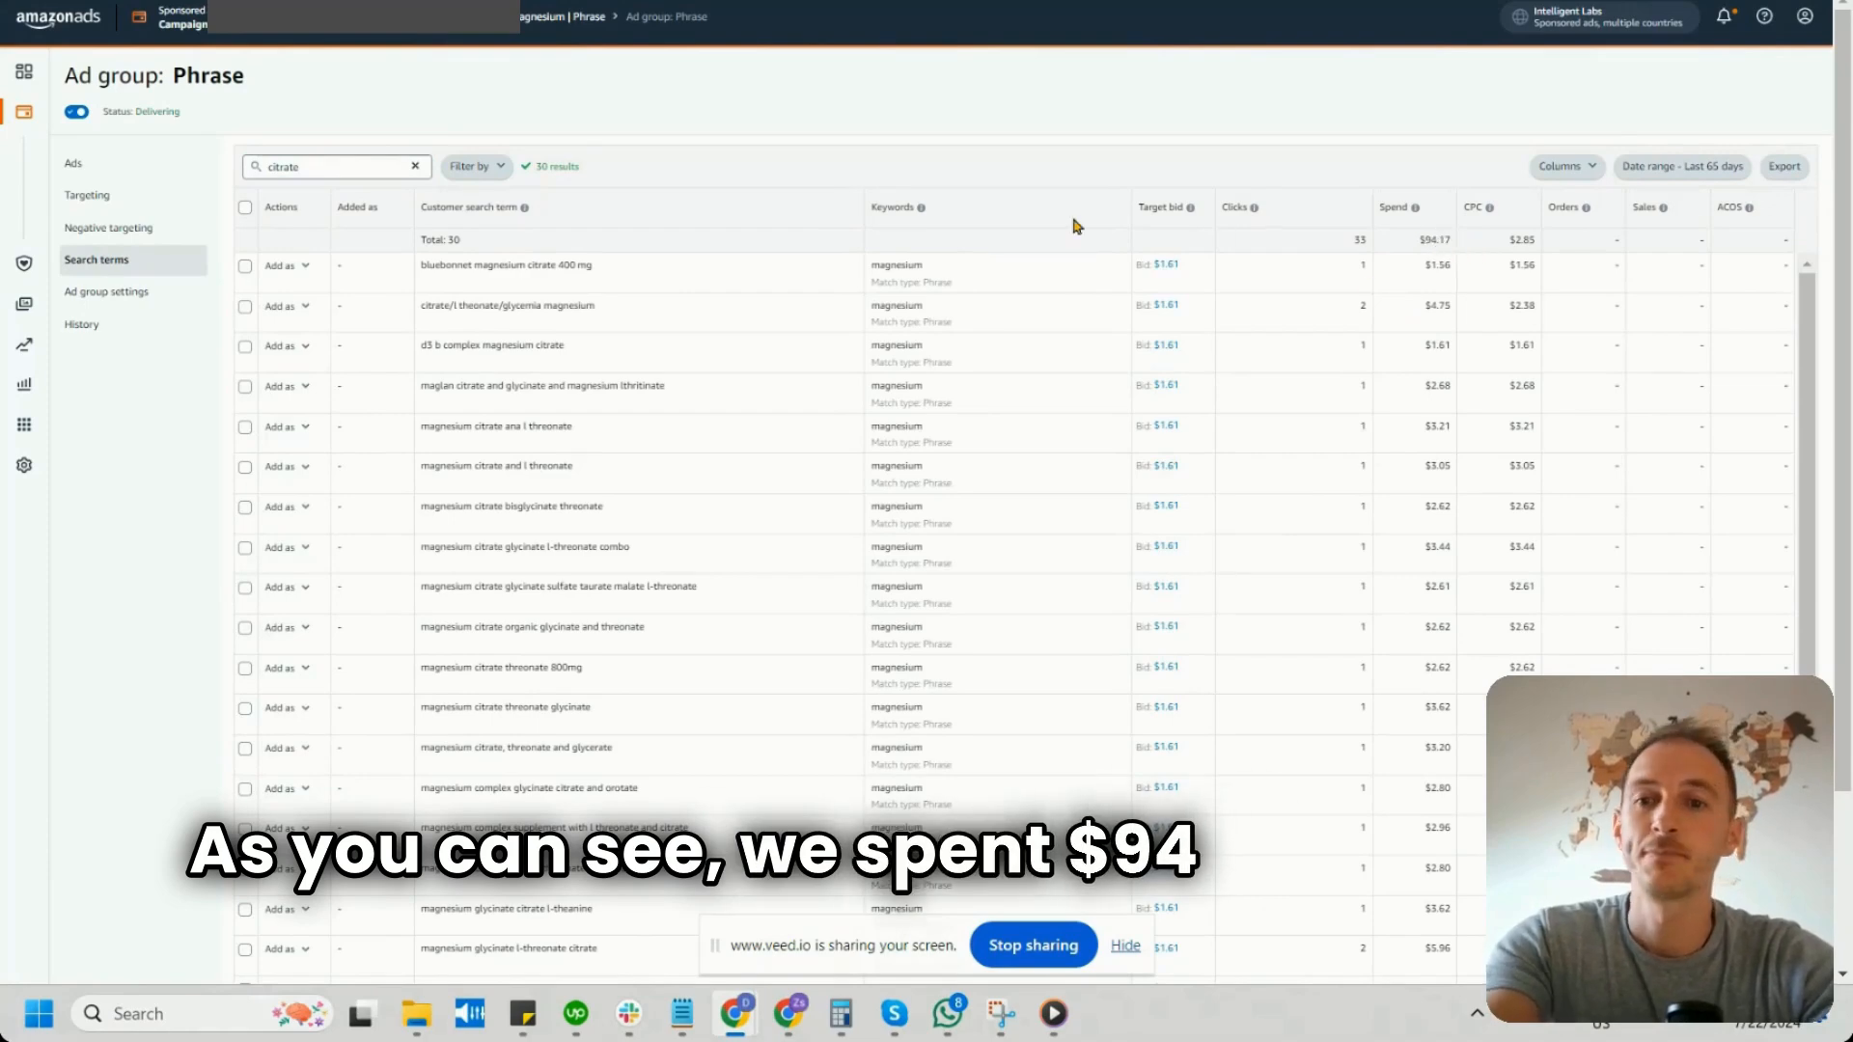
Add citrate as a negative phrase keyword to the Phrase ad group and save it
left_click(312, 165)
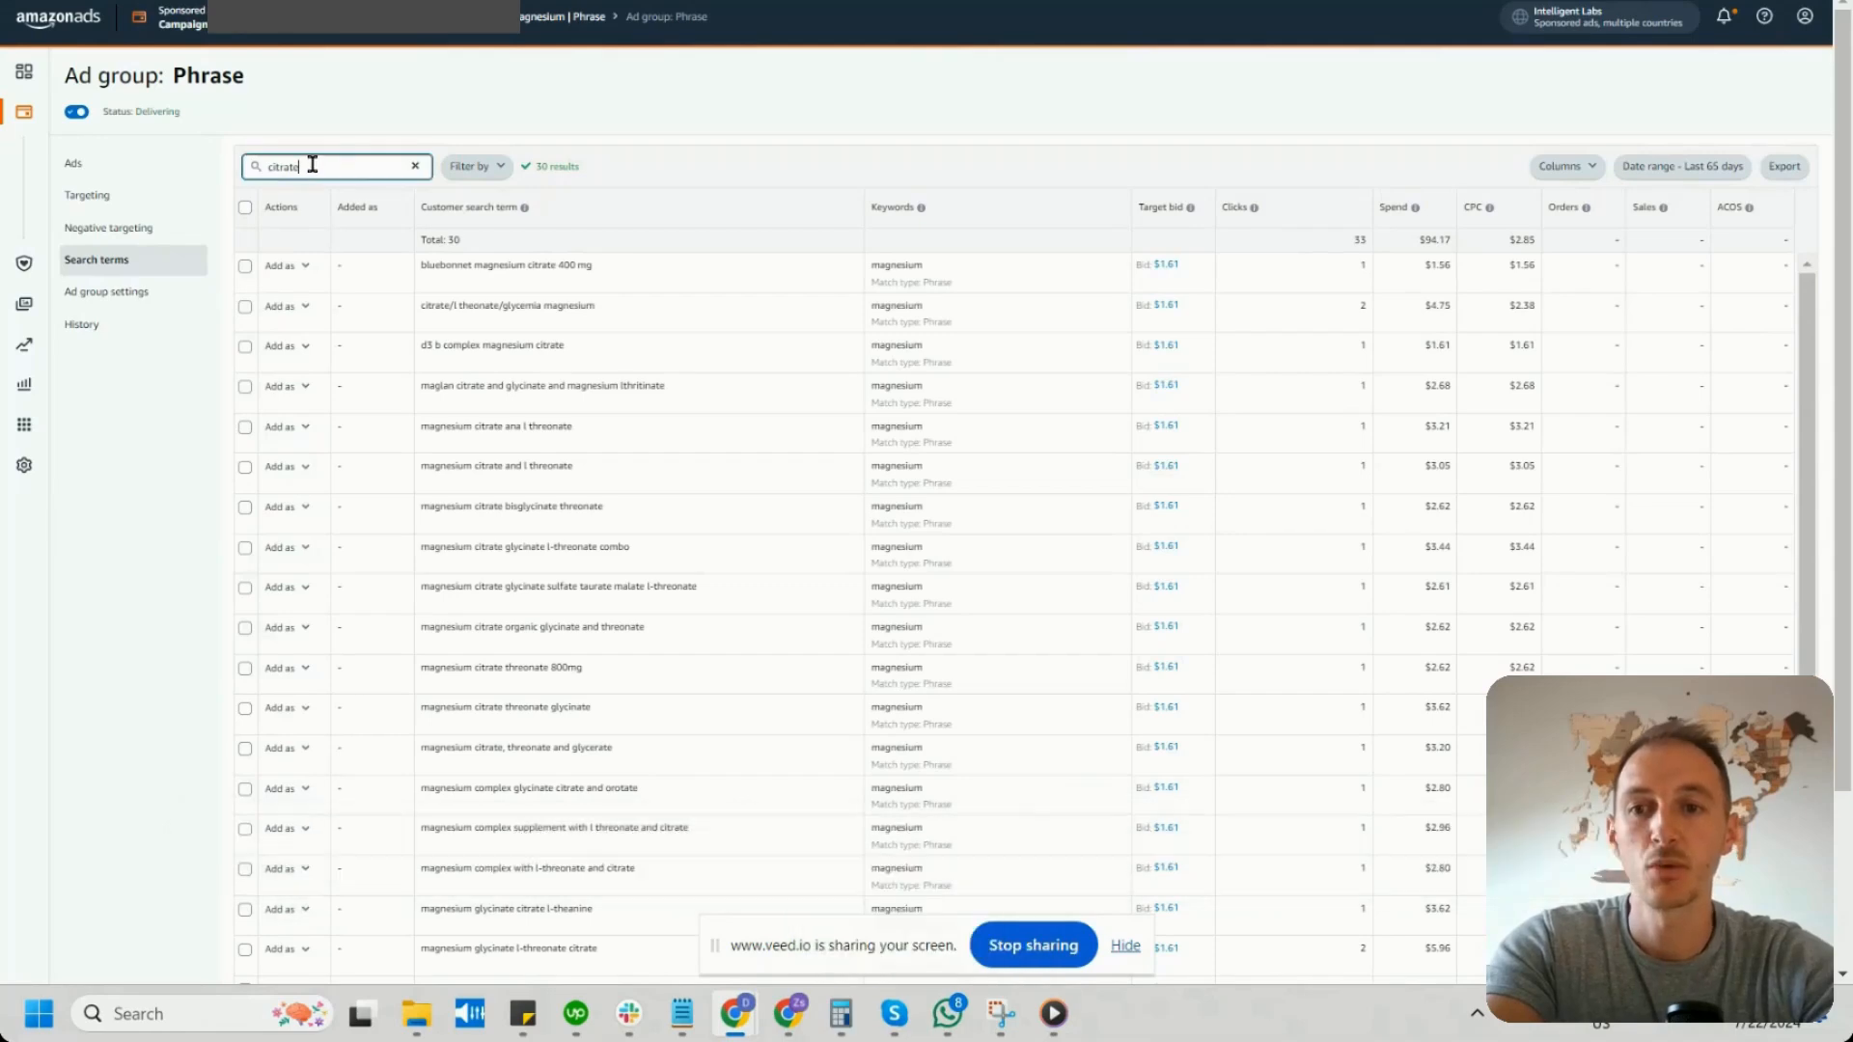
left_click(200, 230)
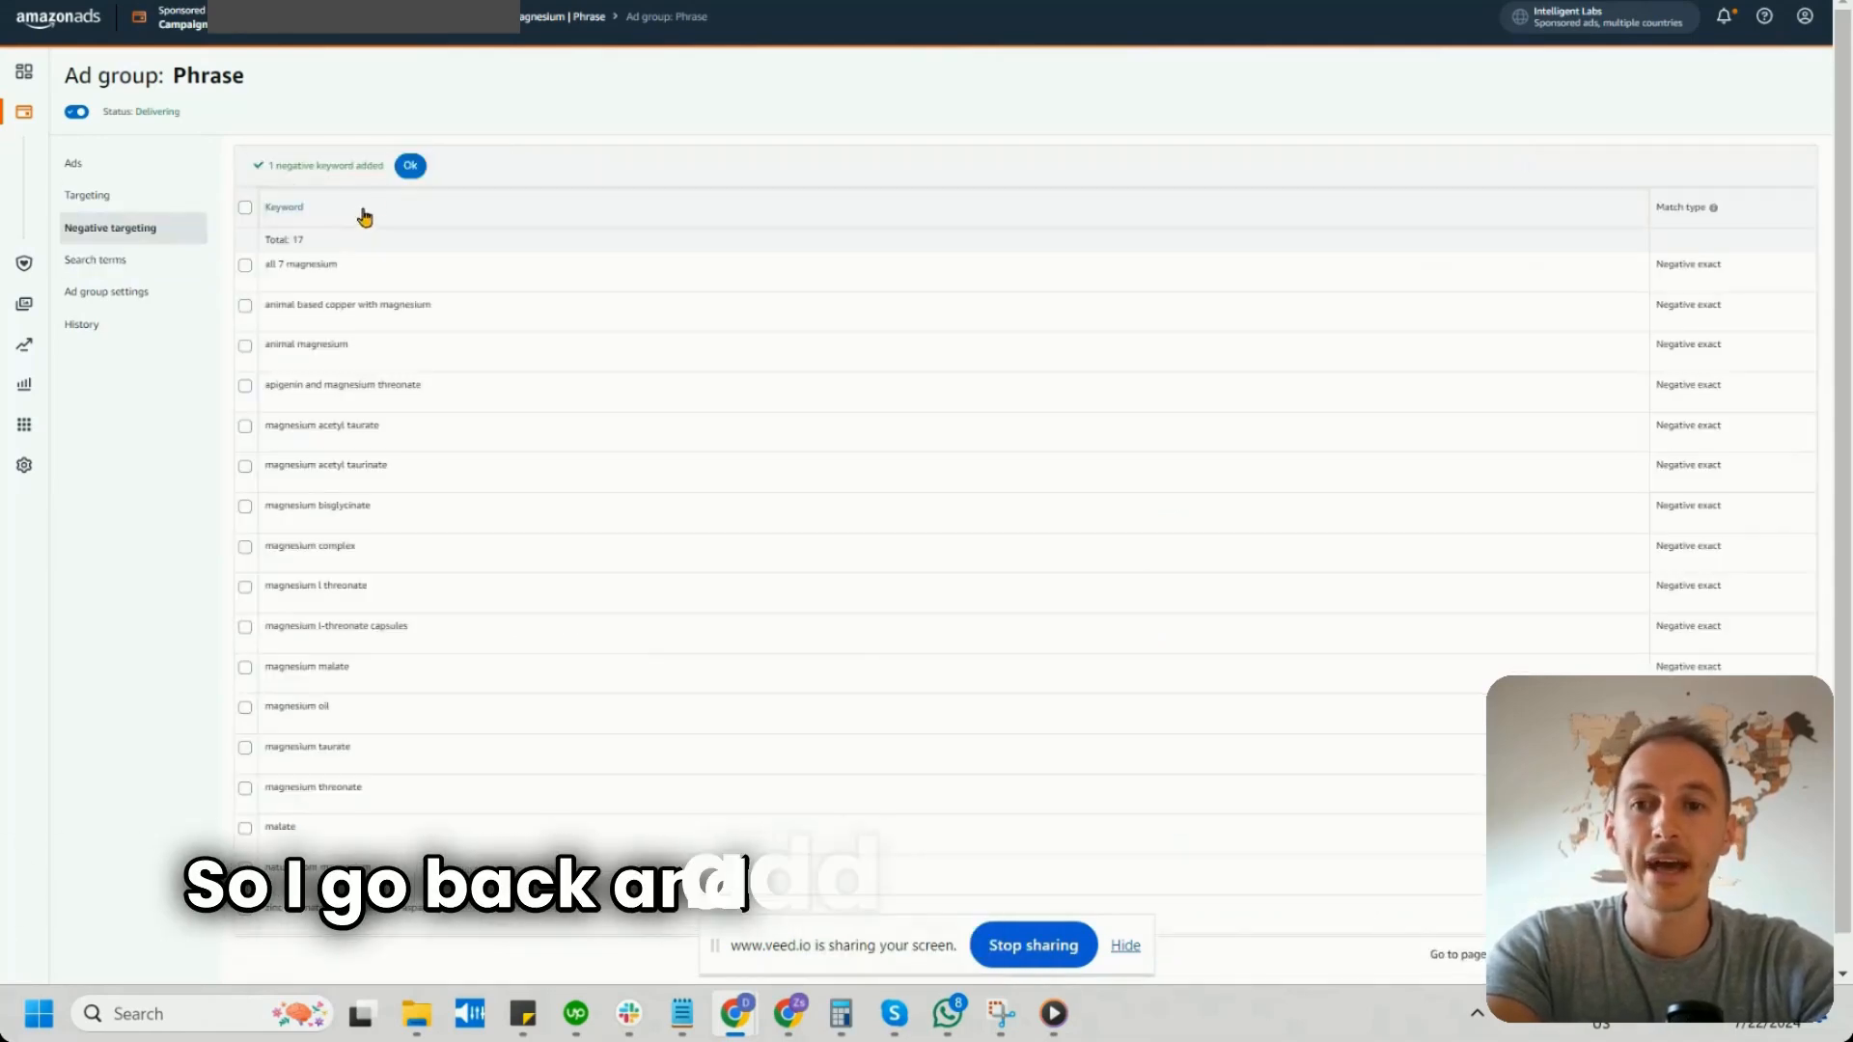
left_click(353, 167)
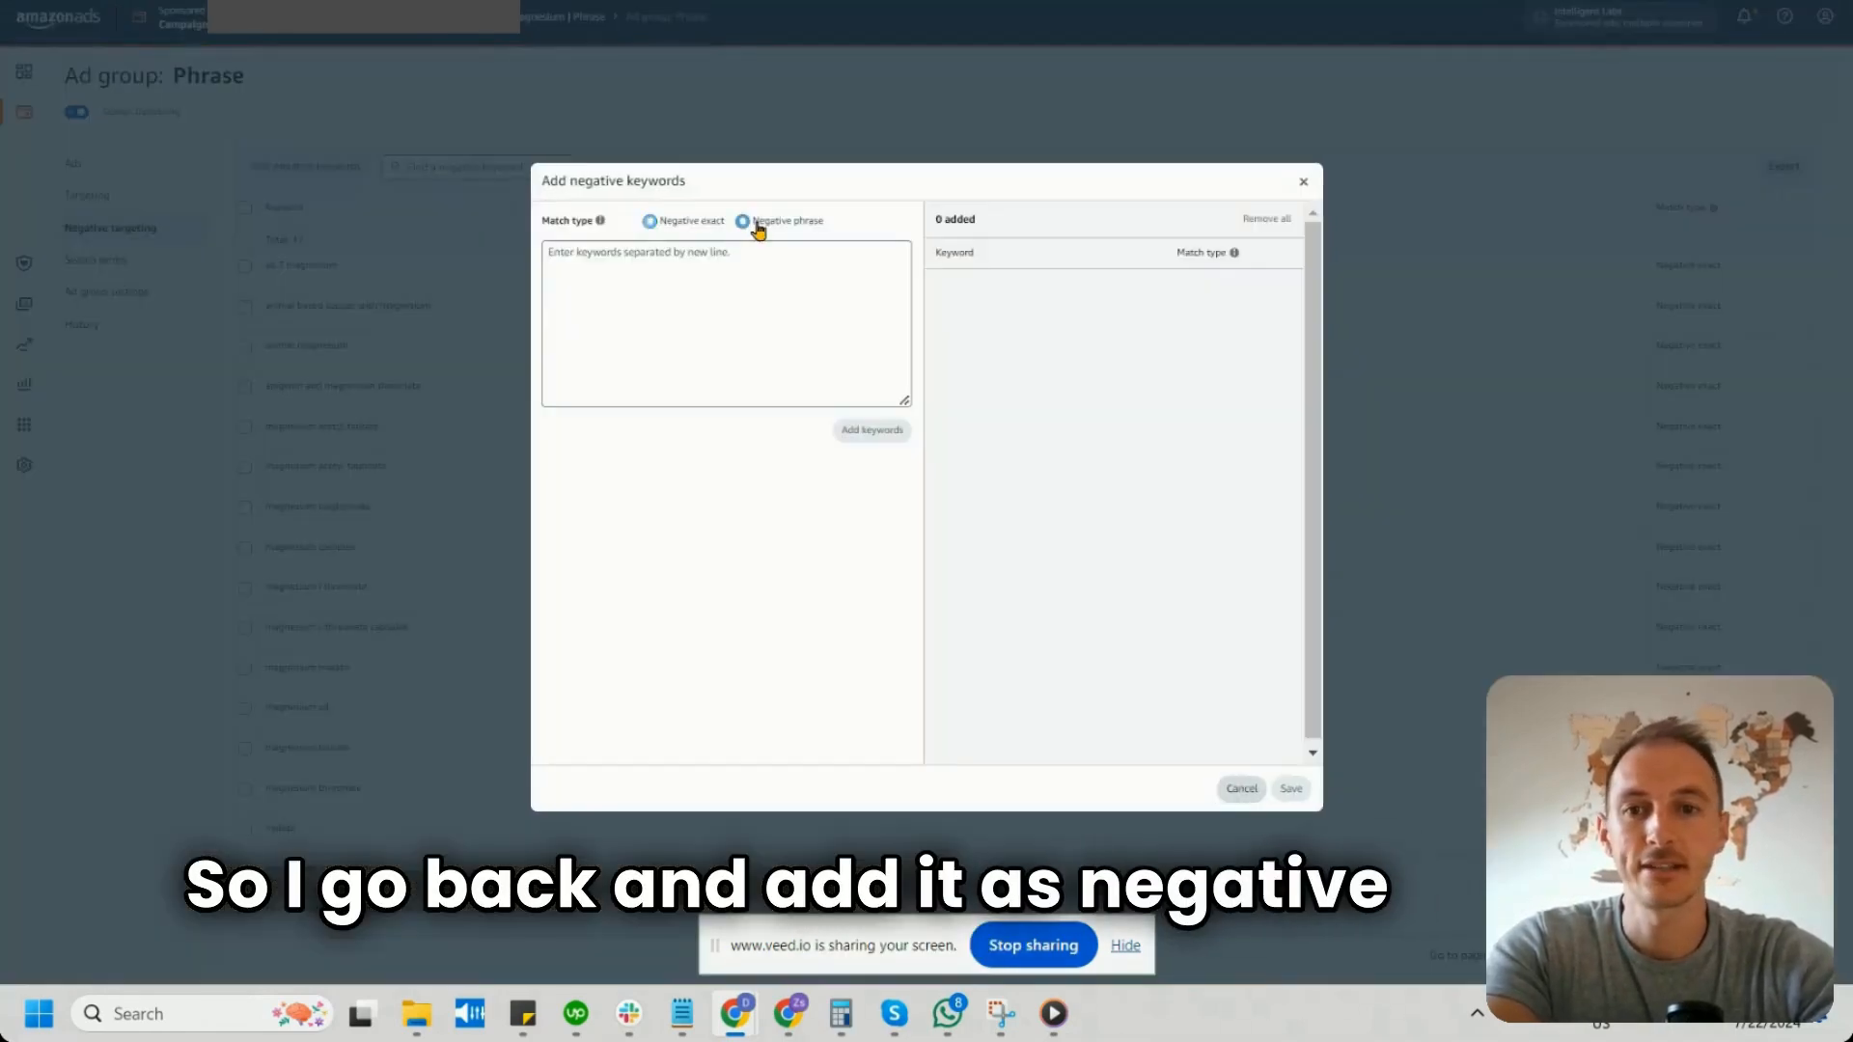
key("ctrl+v")
left_click(887, 433)
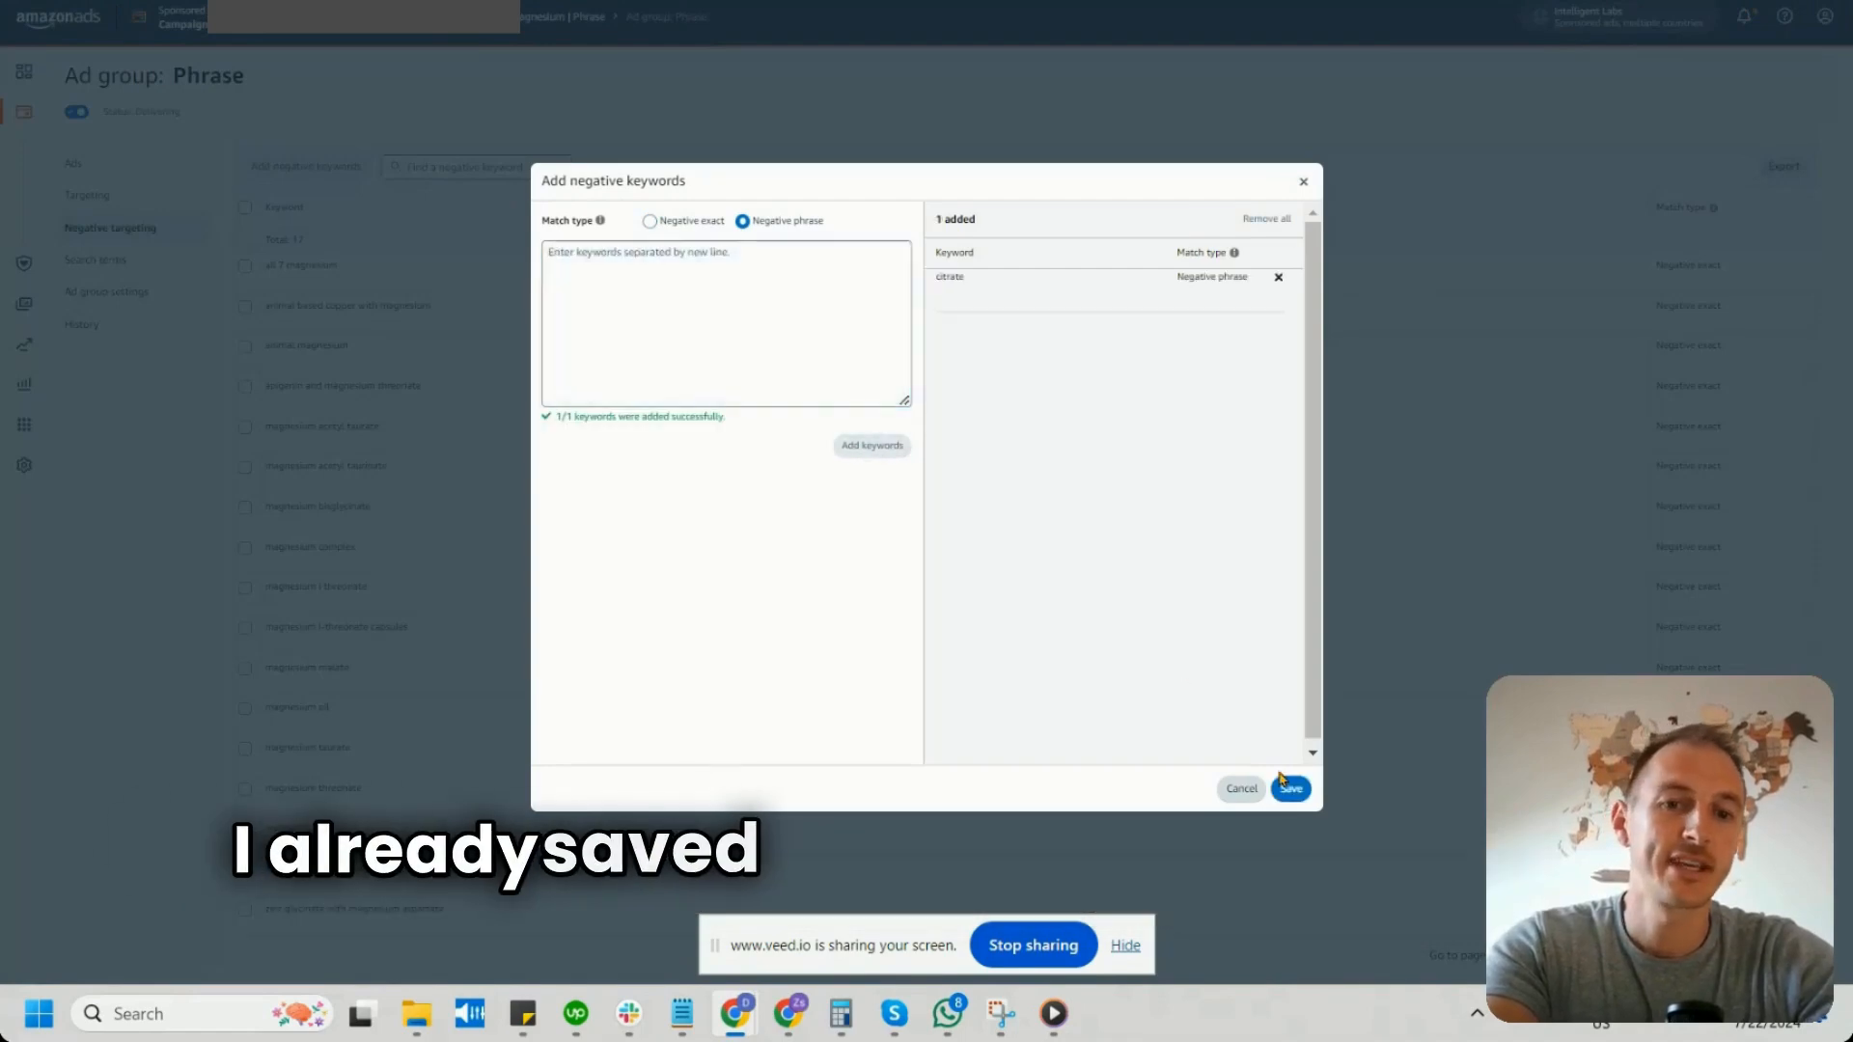
left_click(1291, 788)
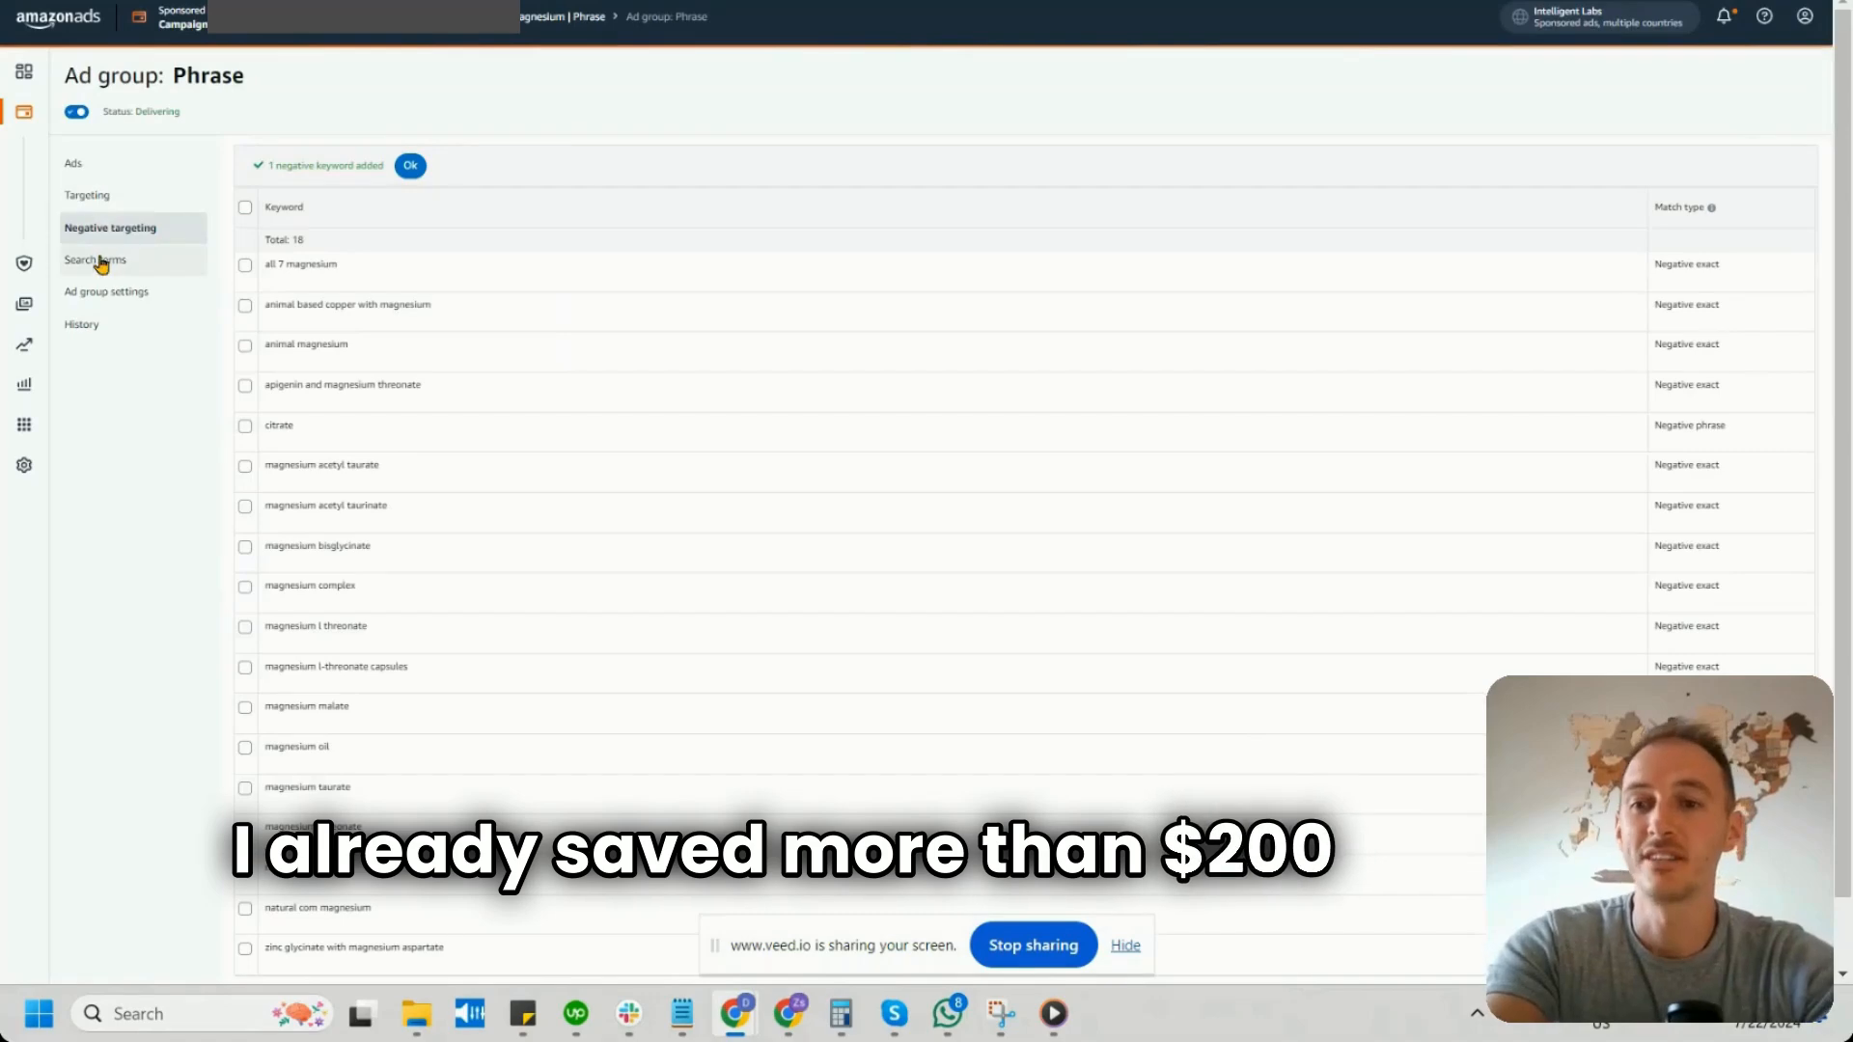
Pick orotate from the word frequency results, search the ad group's search terms for it in Amazon Ads, and check the total spend
left_click(132, 269)
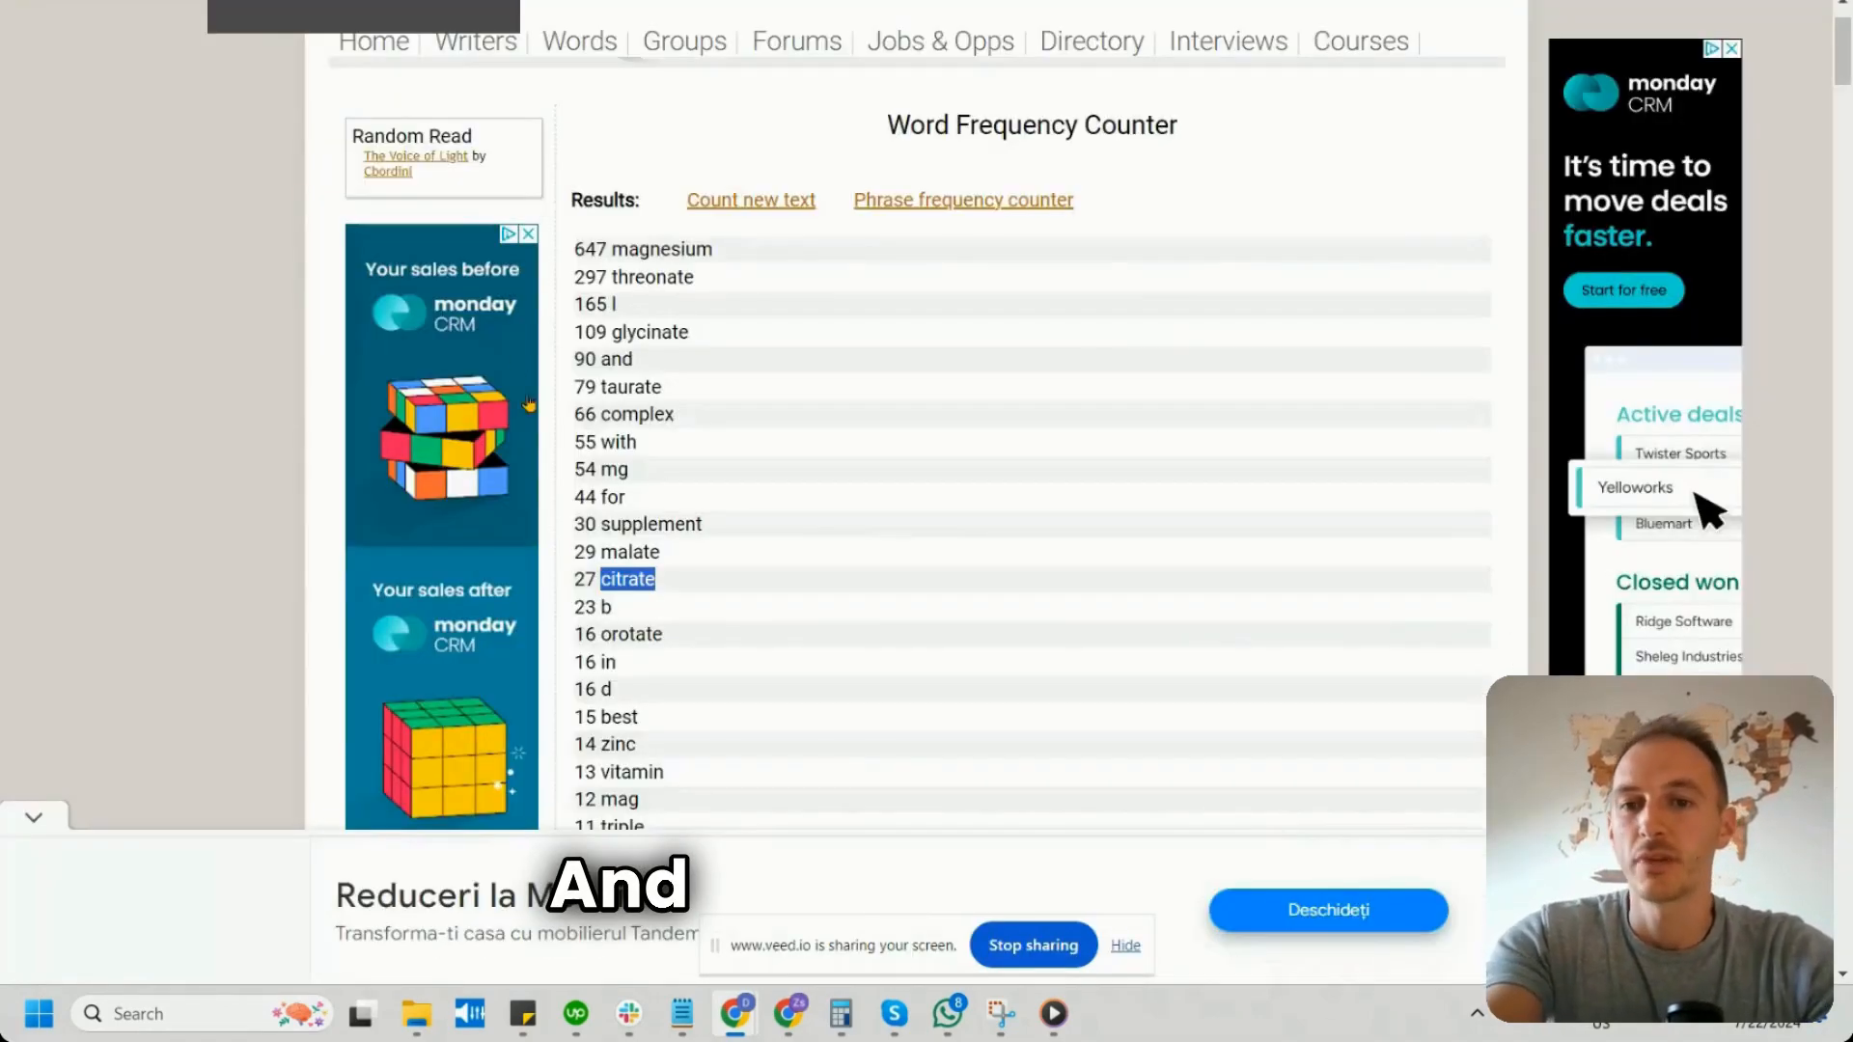
scroll(529, 404, "down", 2)
left_click_drag(573, 394, 760, 397)
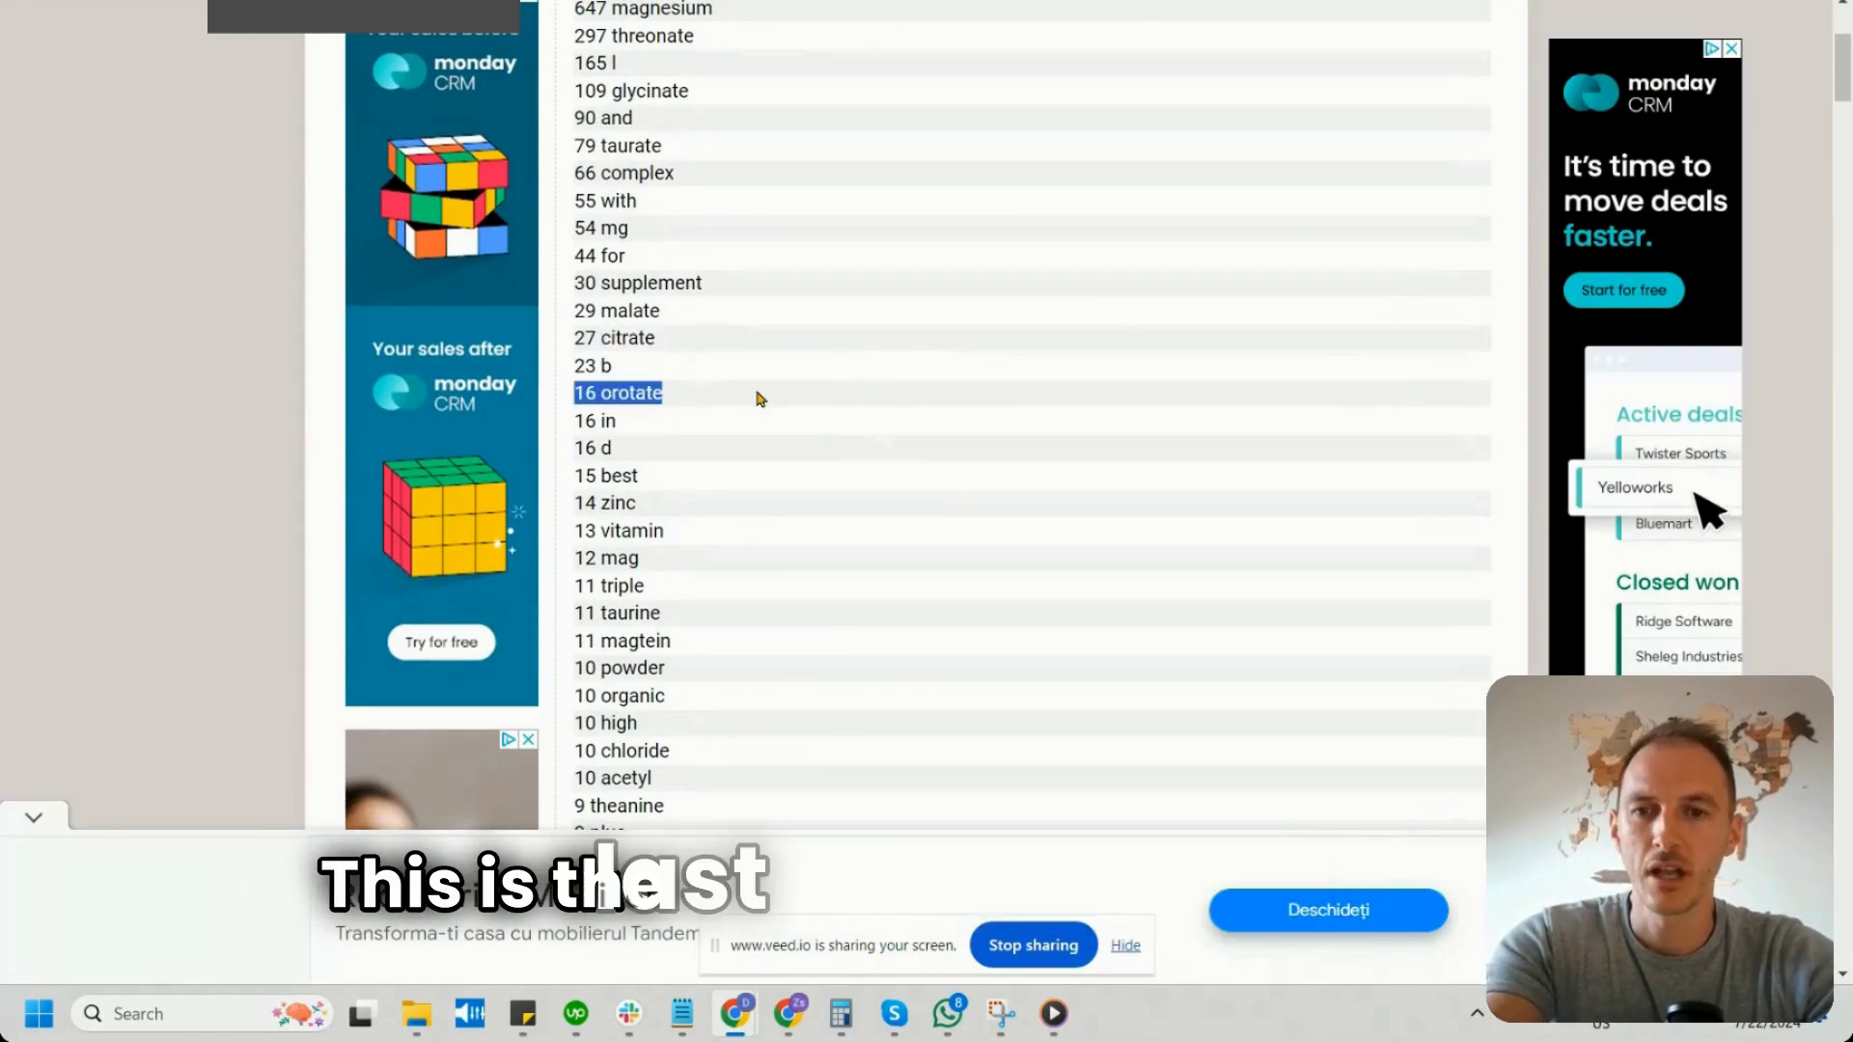
double_click(653, 391)
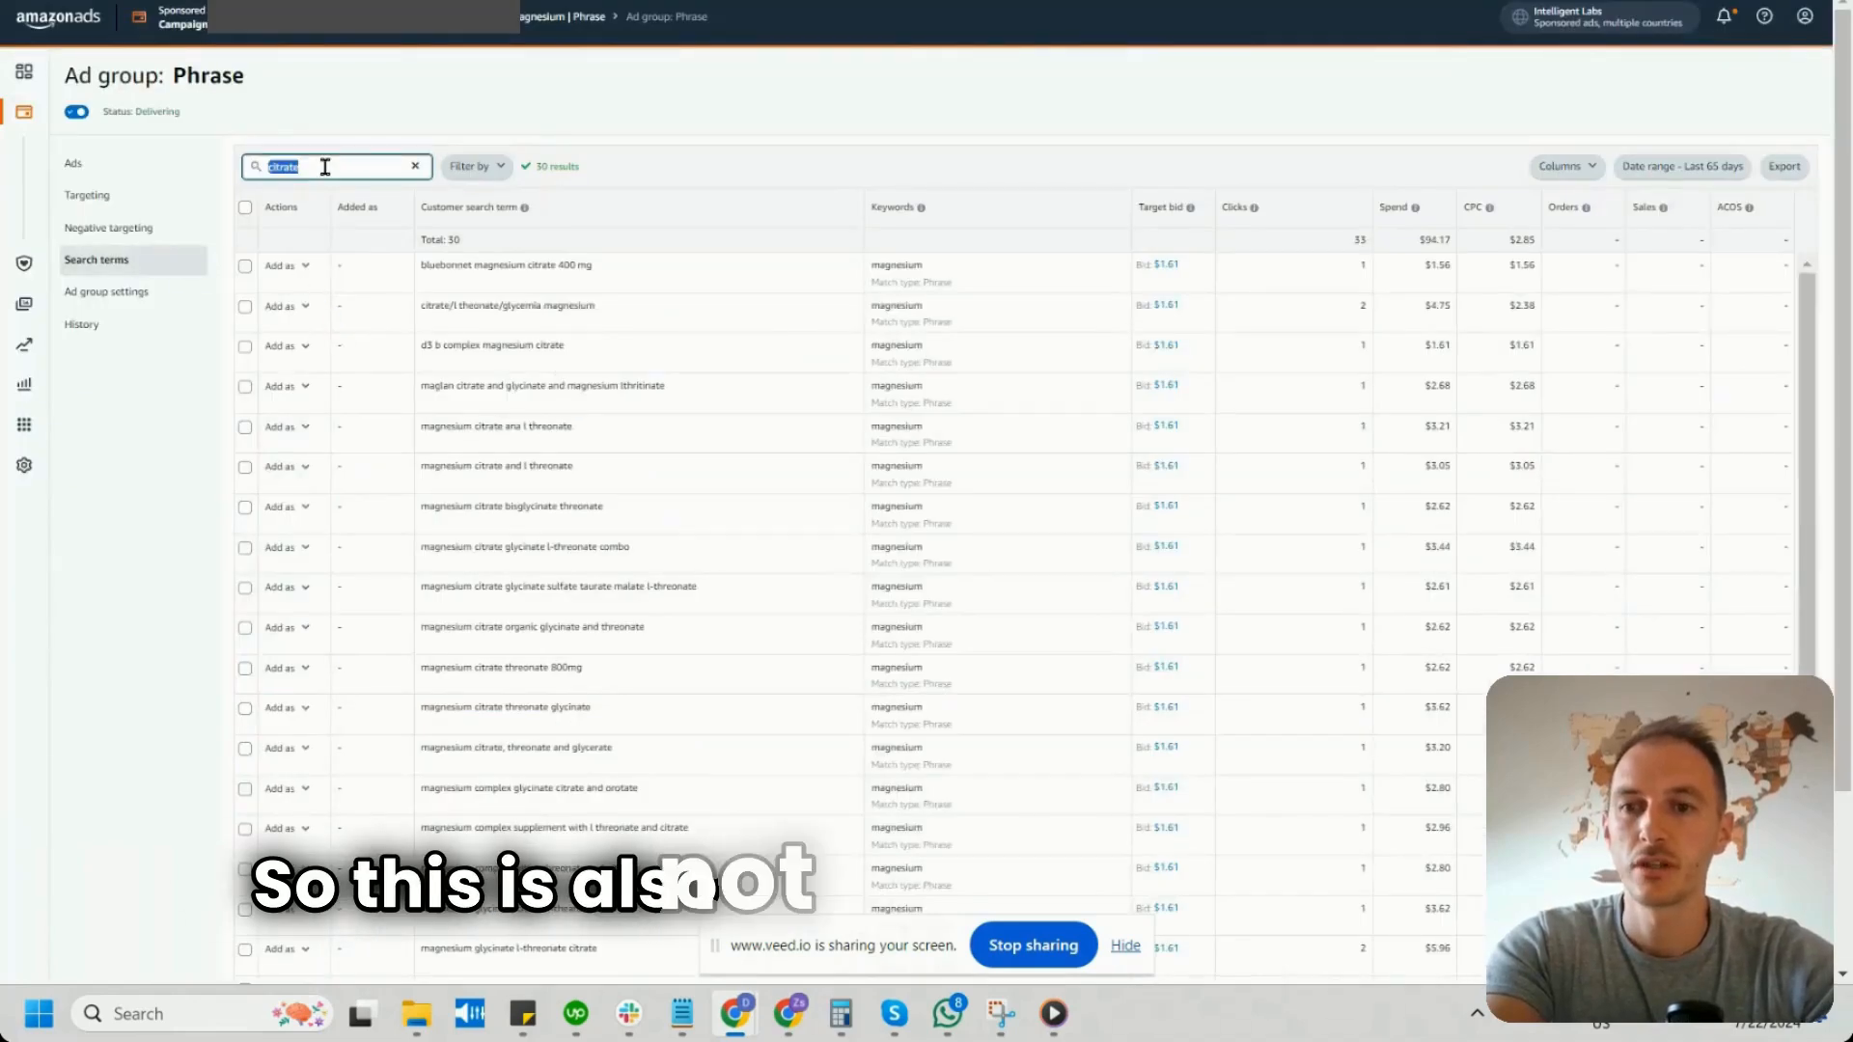
type("orotate")
key("Return")
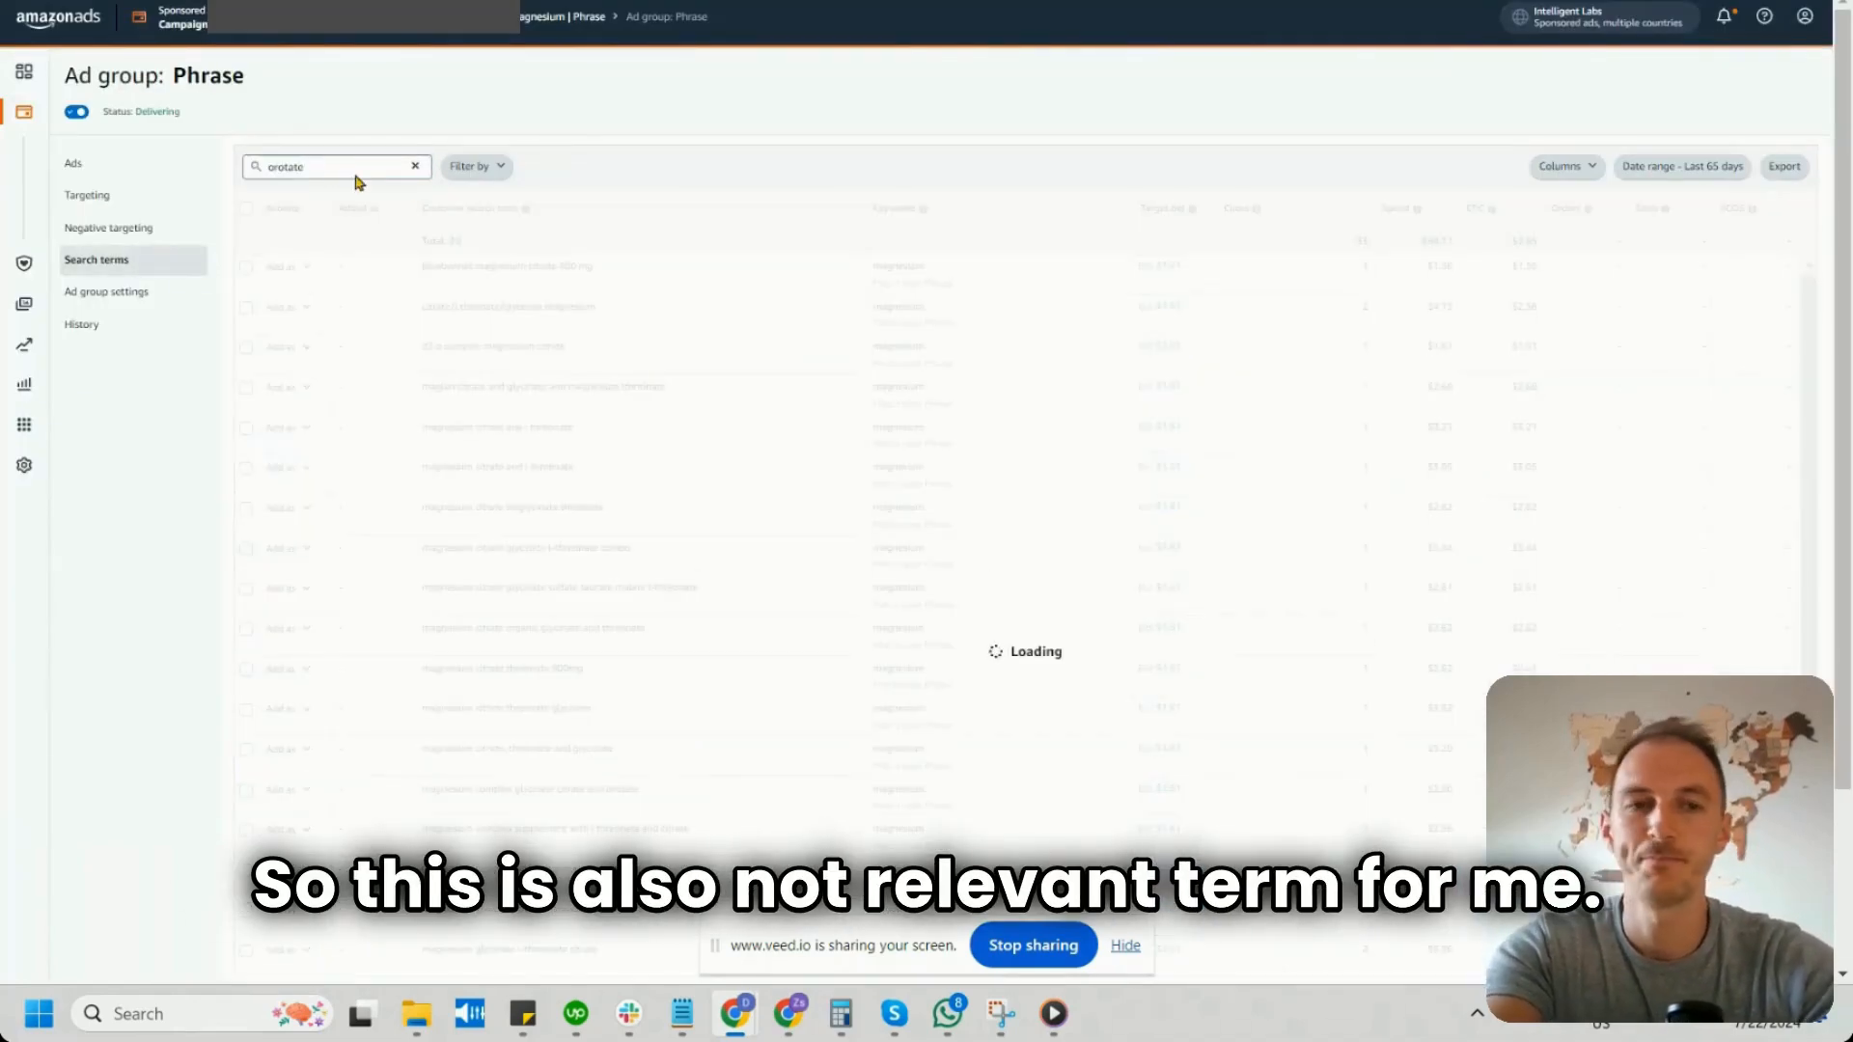
double_click(1435, 240)
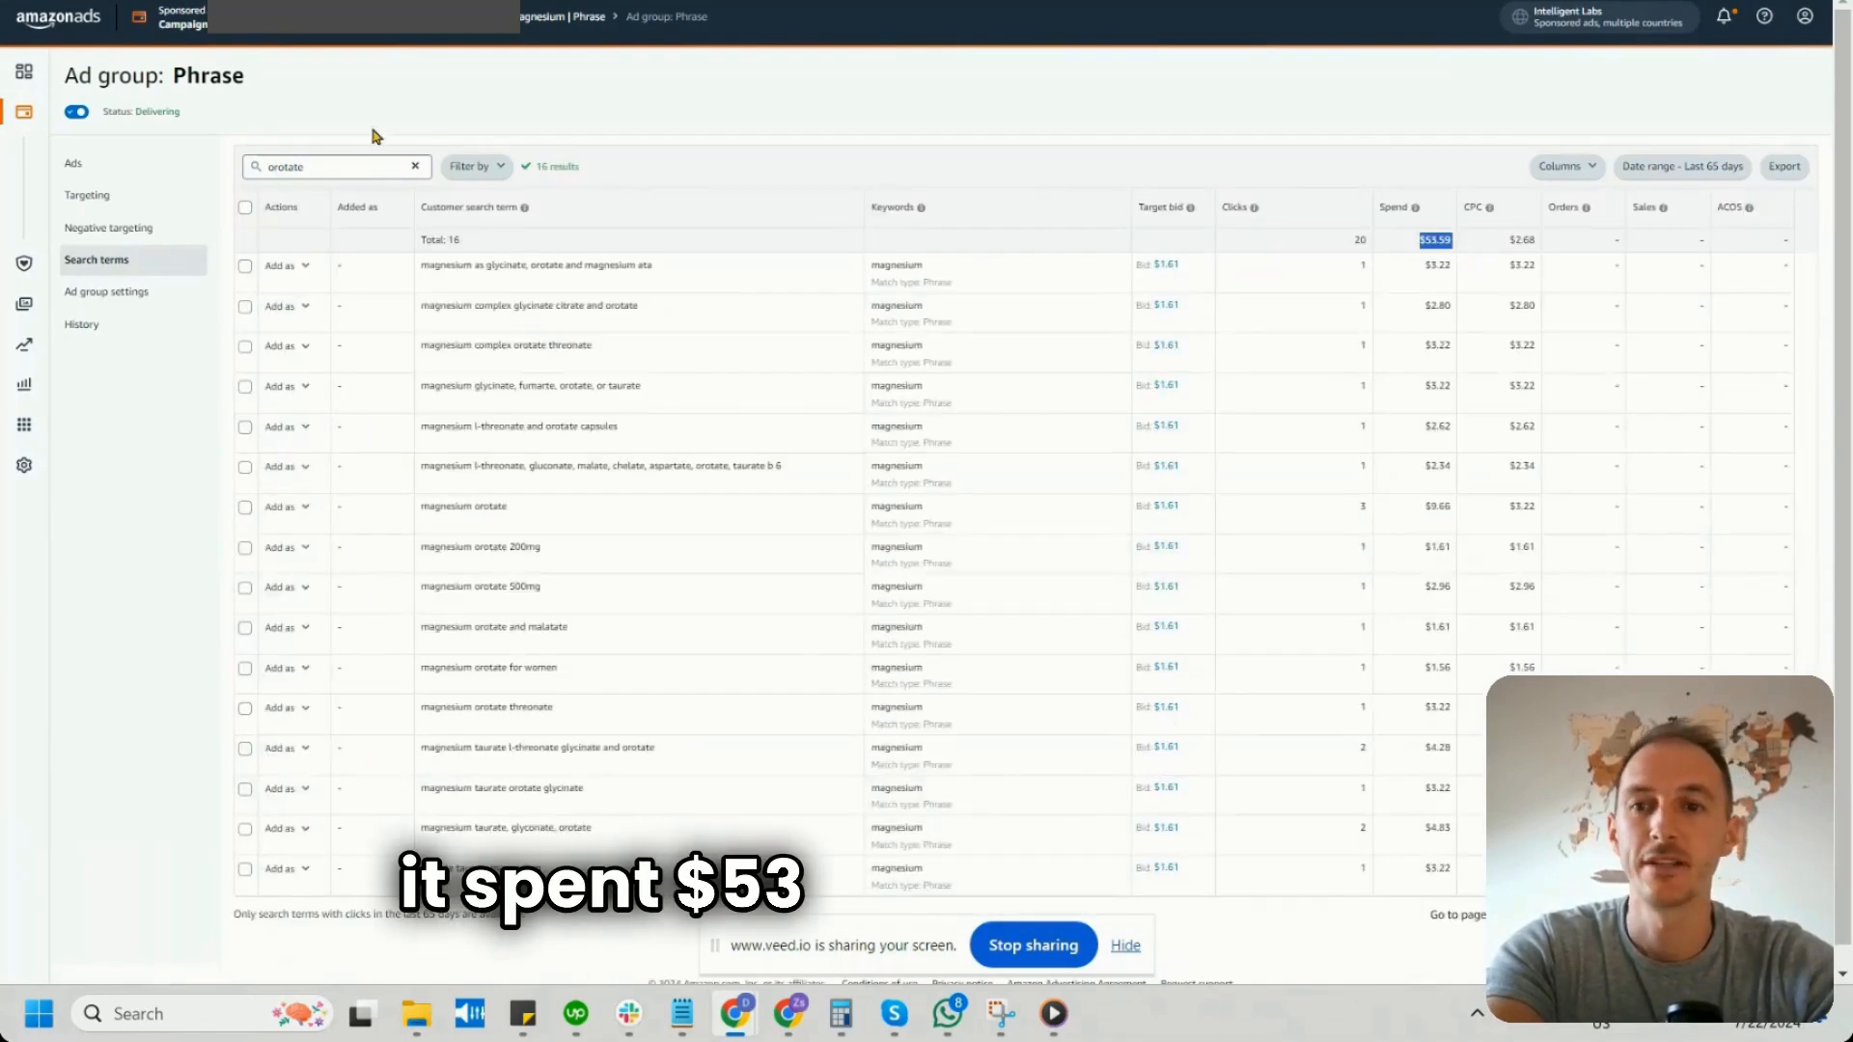
Copy the searched word orotate, add it as a negative phrase keyword to the Phrase ad group, and save it
double_click(340, 166)
key("ctrl+c")
left_click(145, 228)
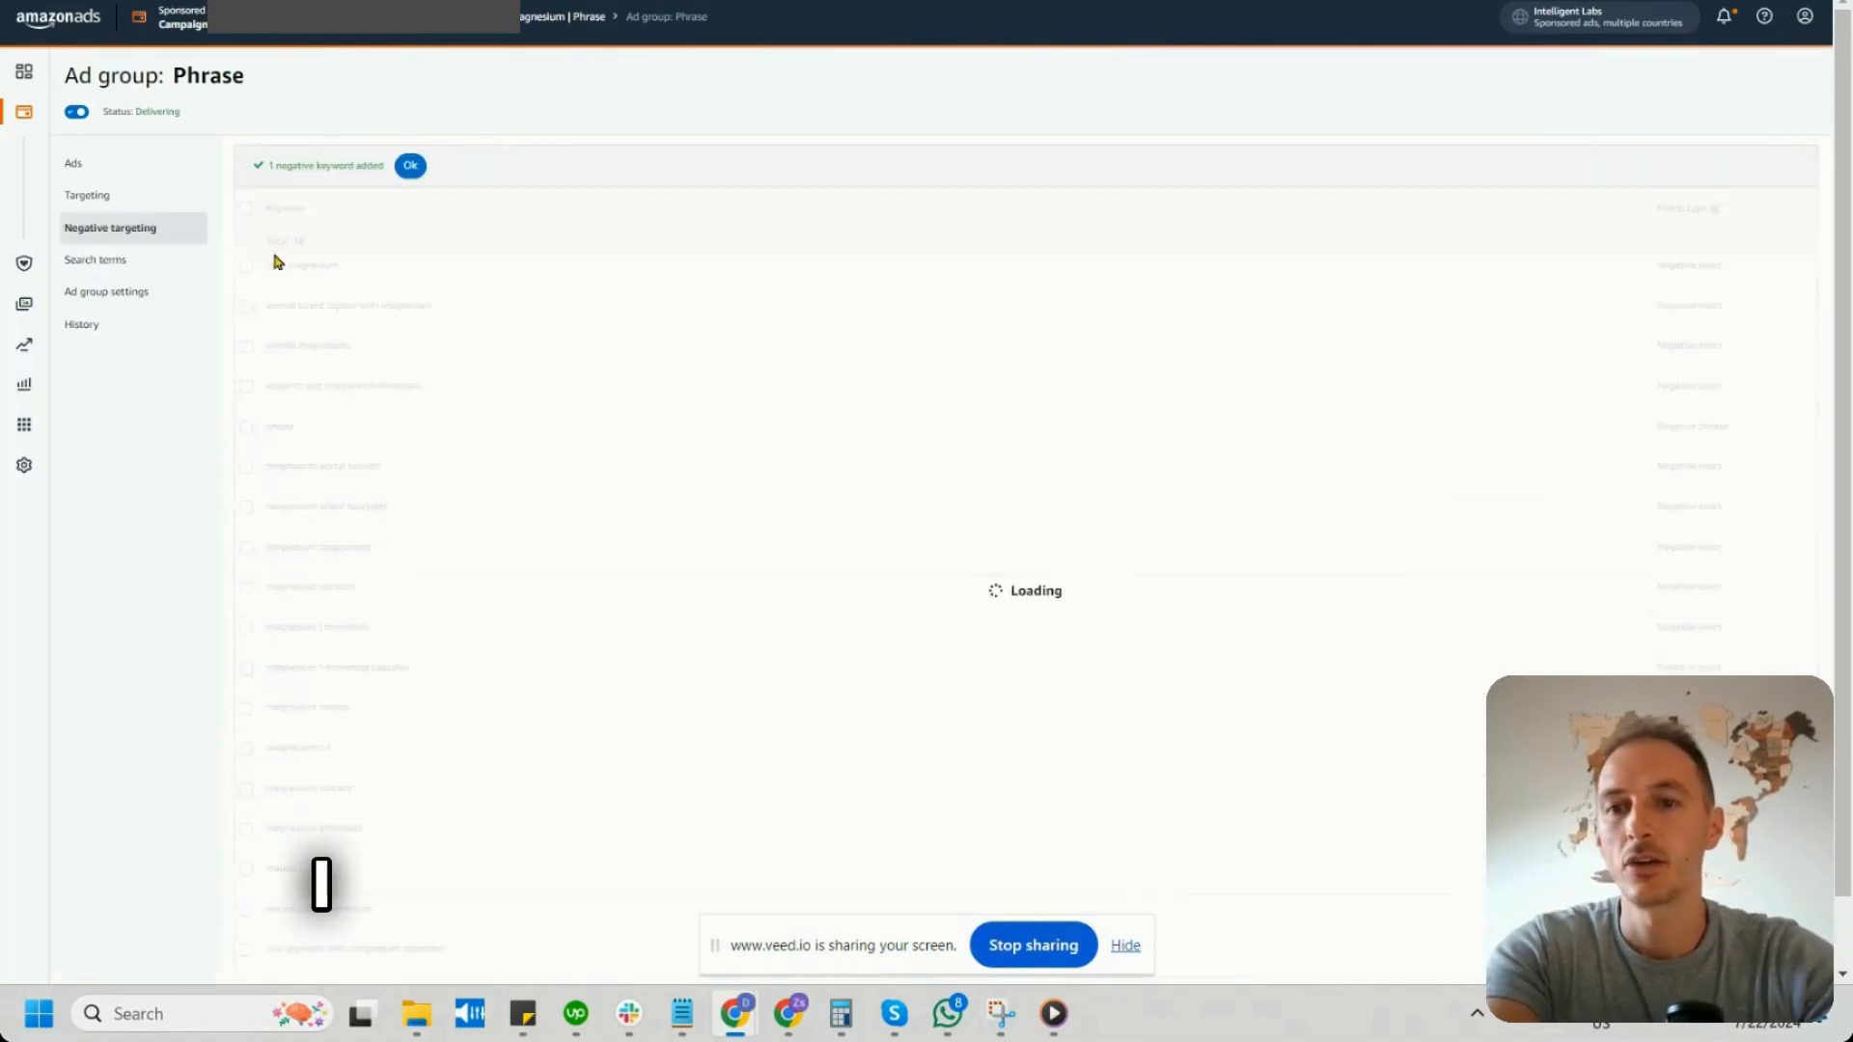
left_click(410, 165)
left_click(342, 170)
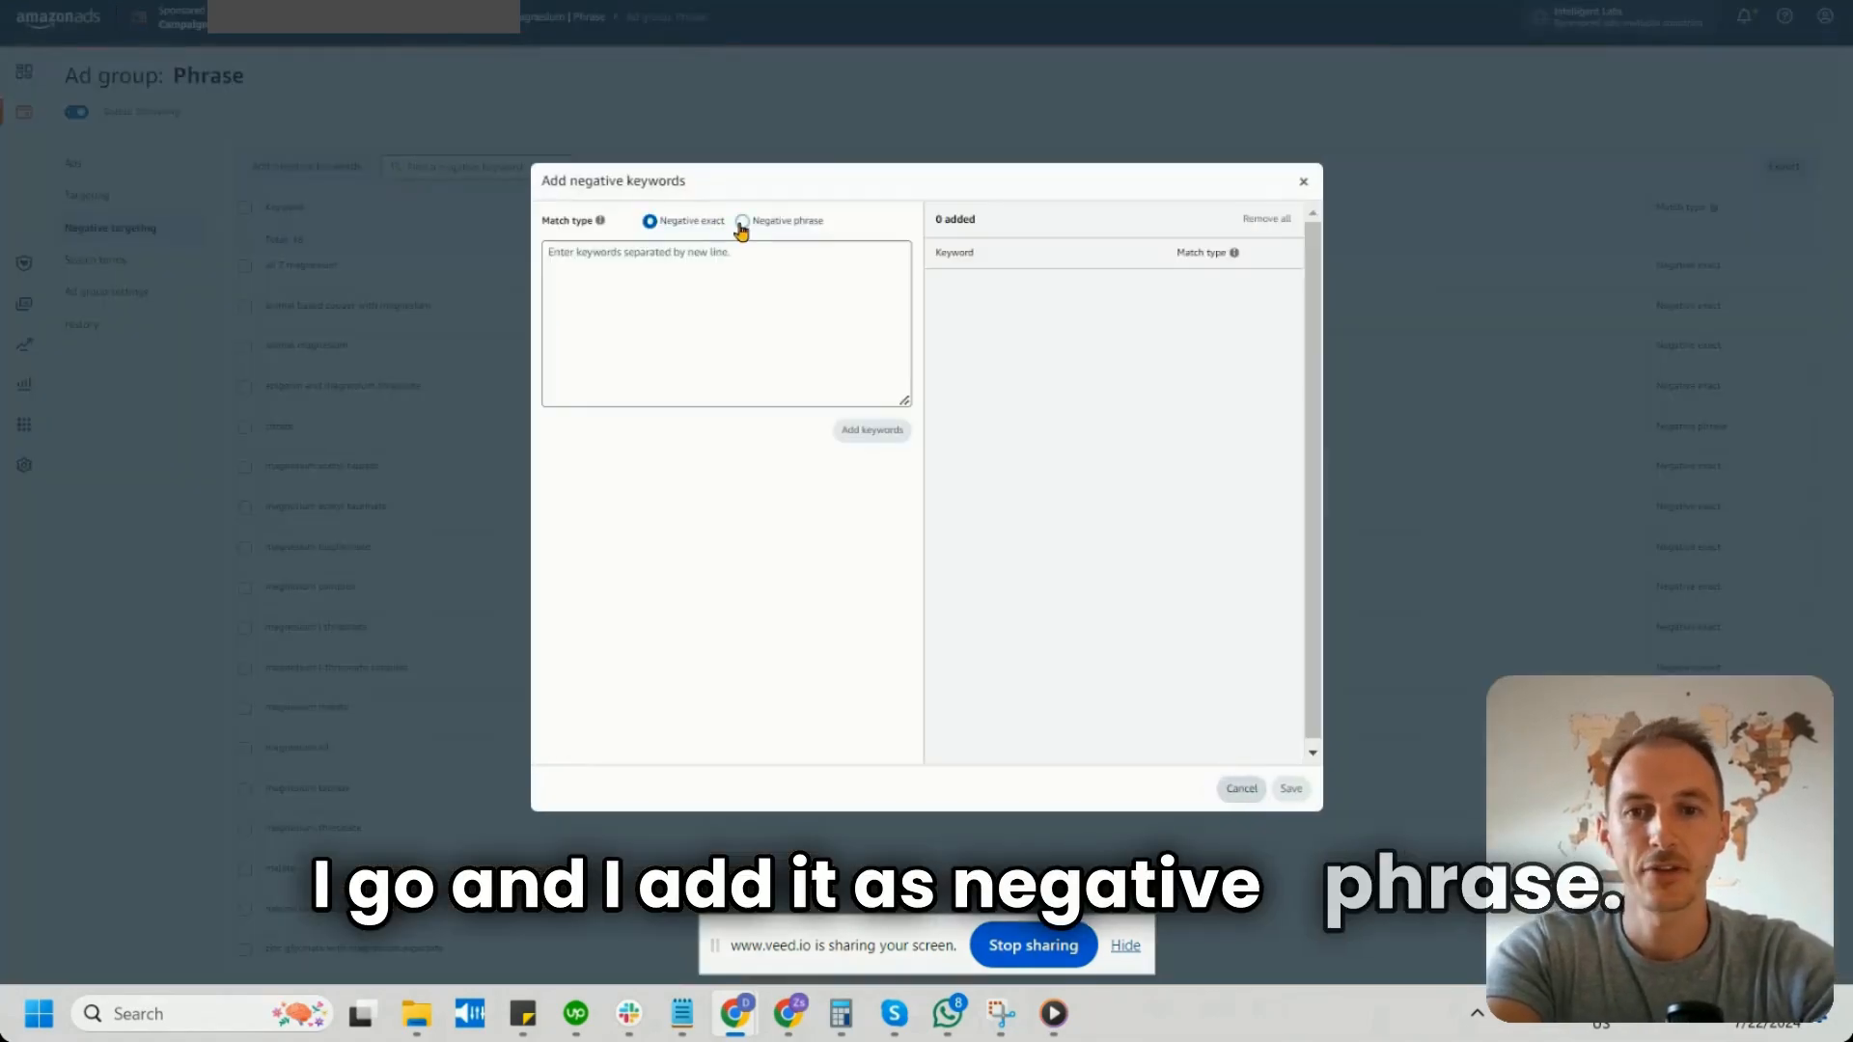
key("ctrl+v")
left_click(838, 428)
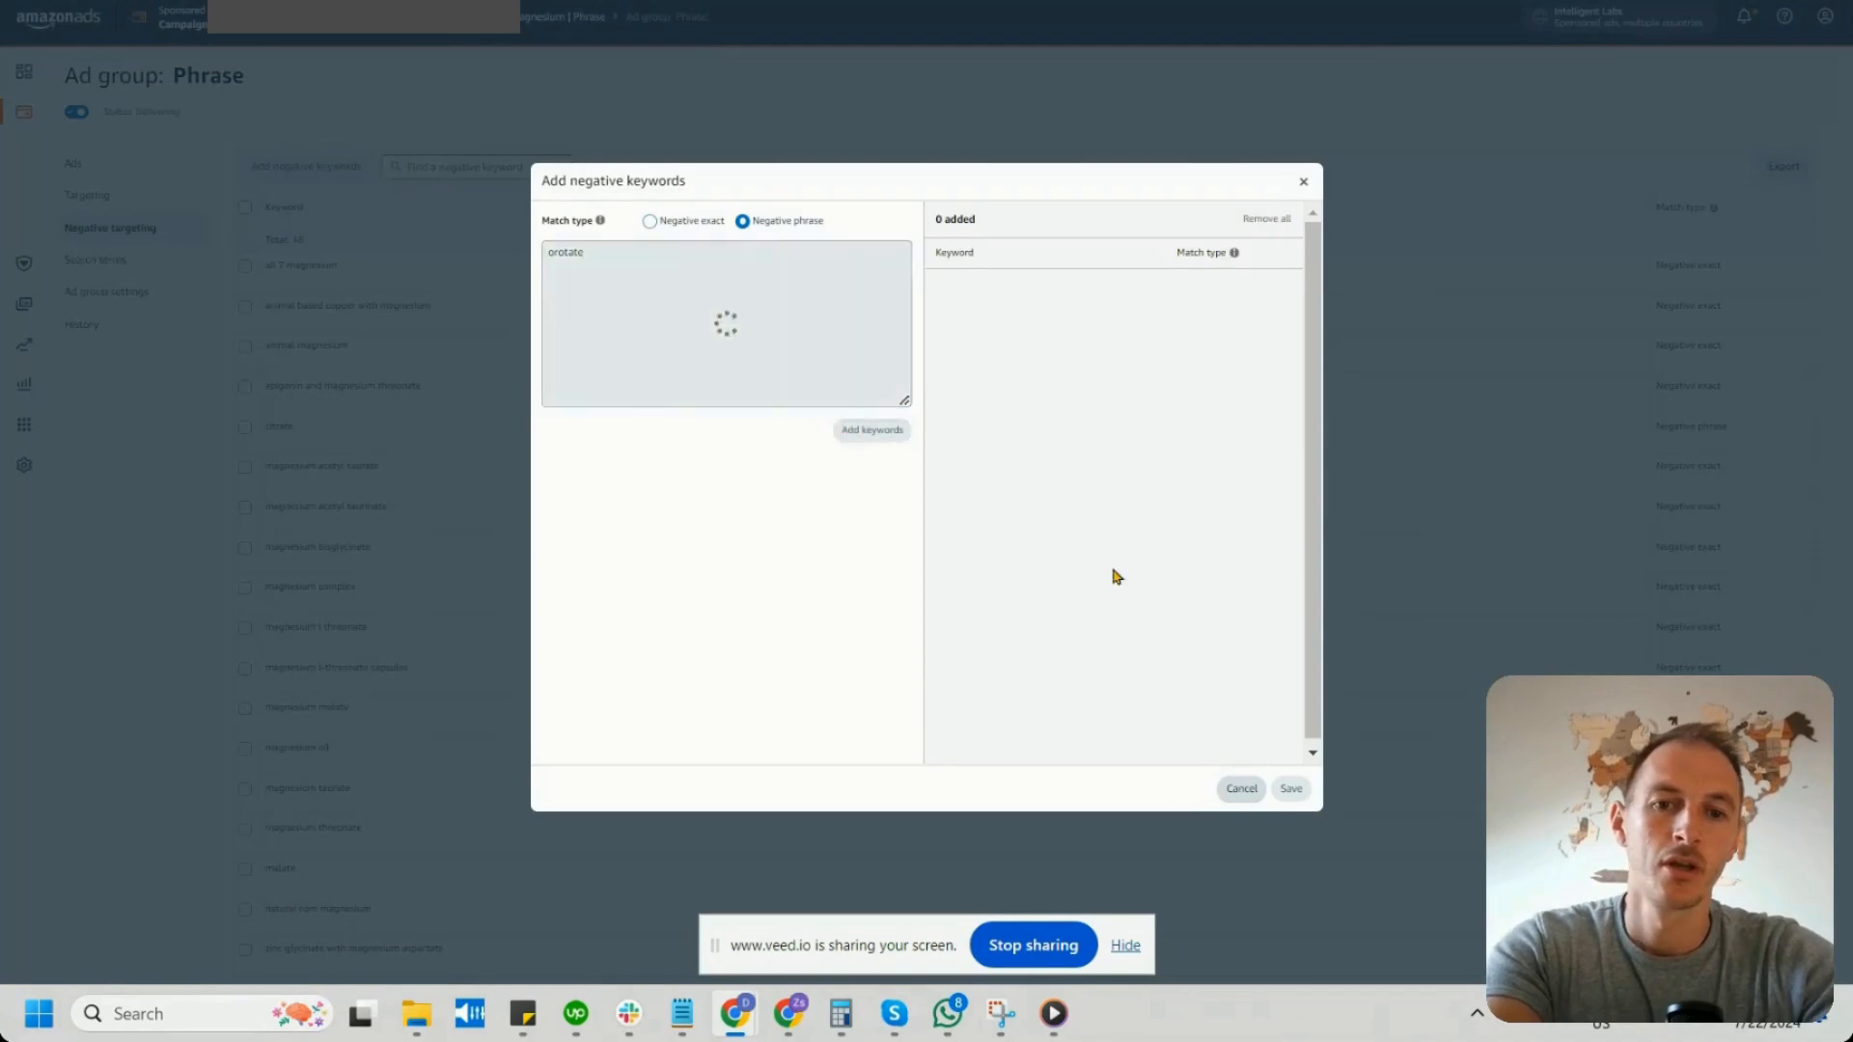
left_click(1291, 788)
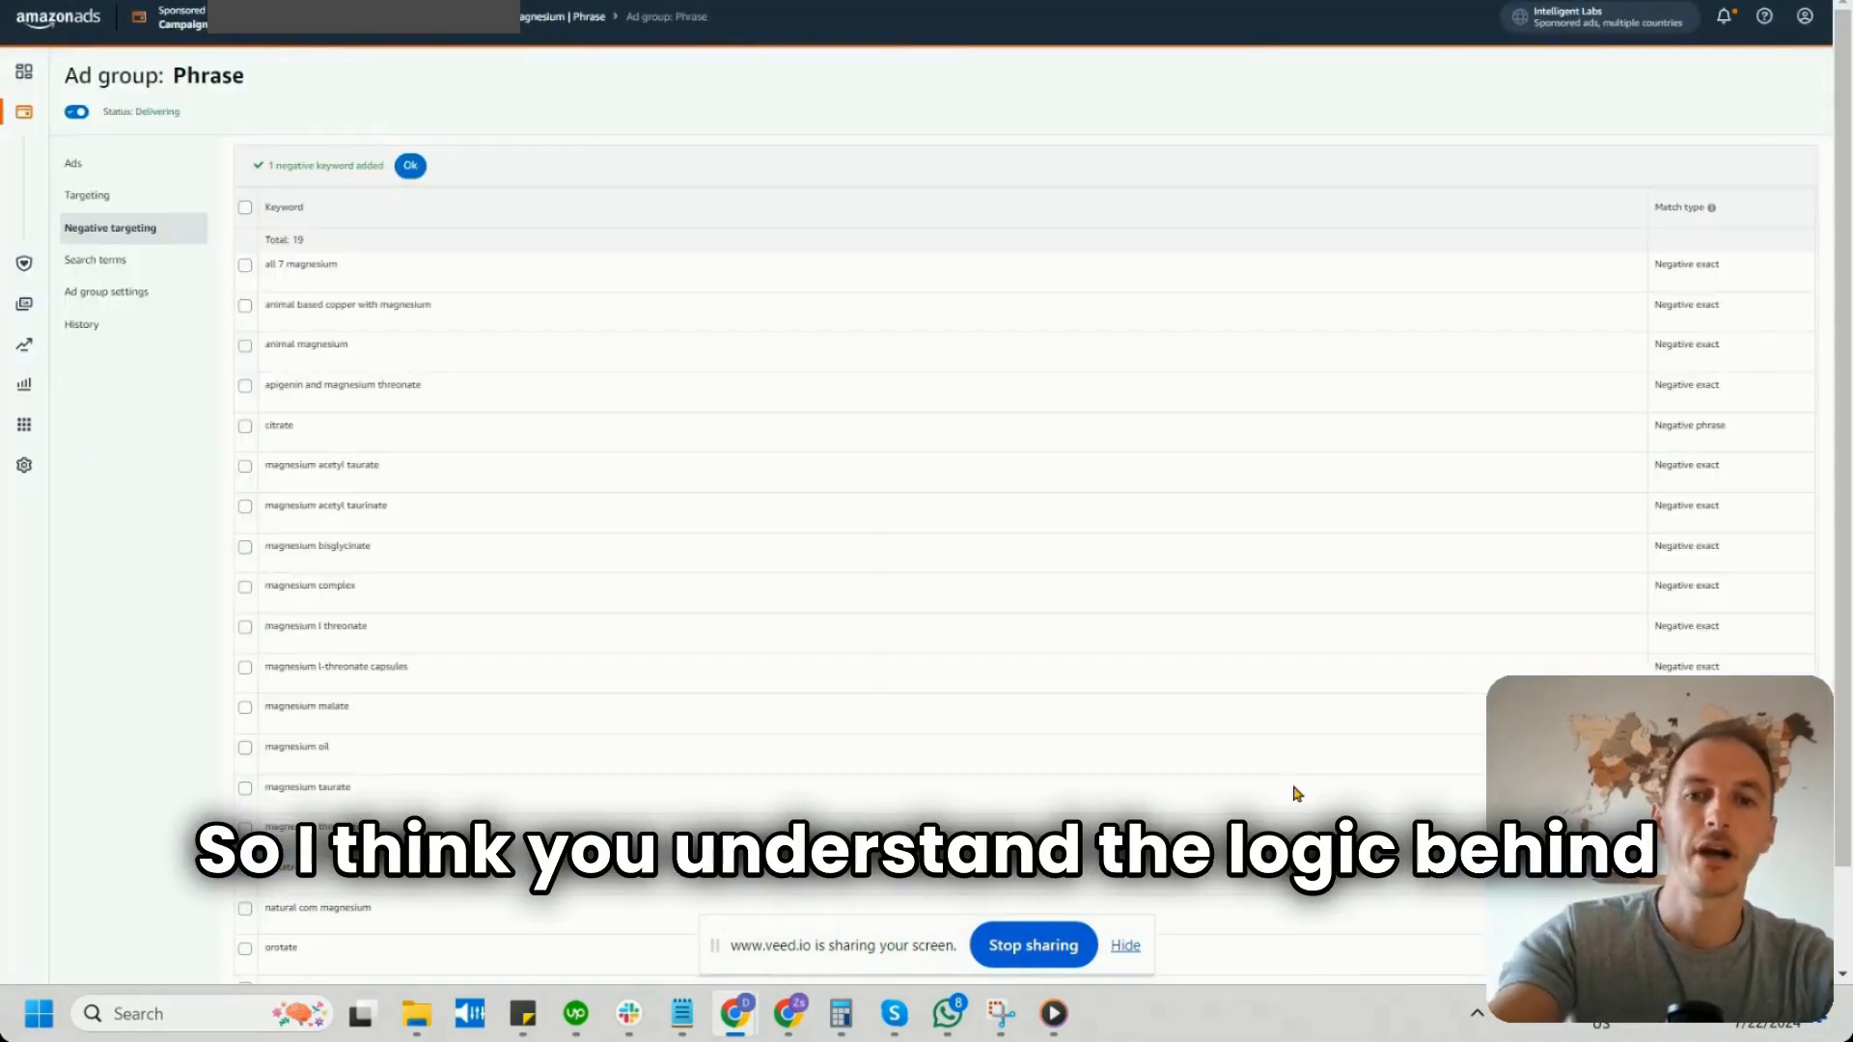